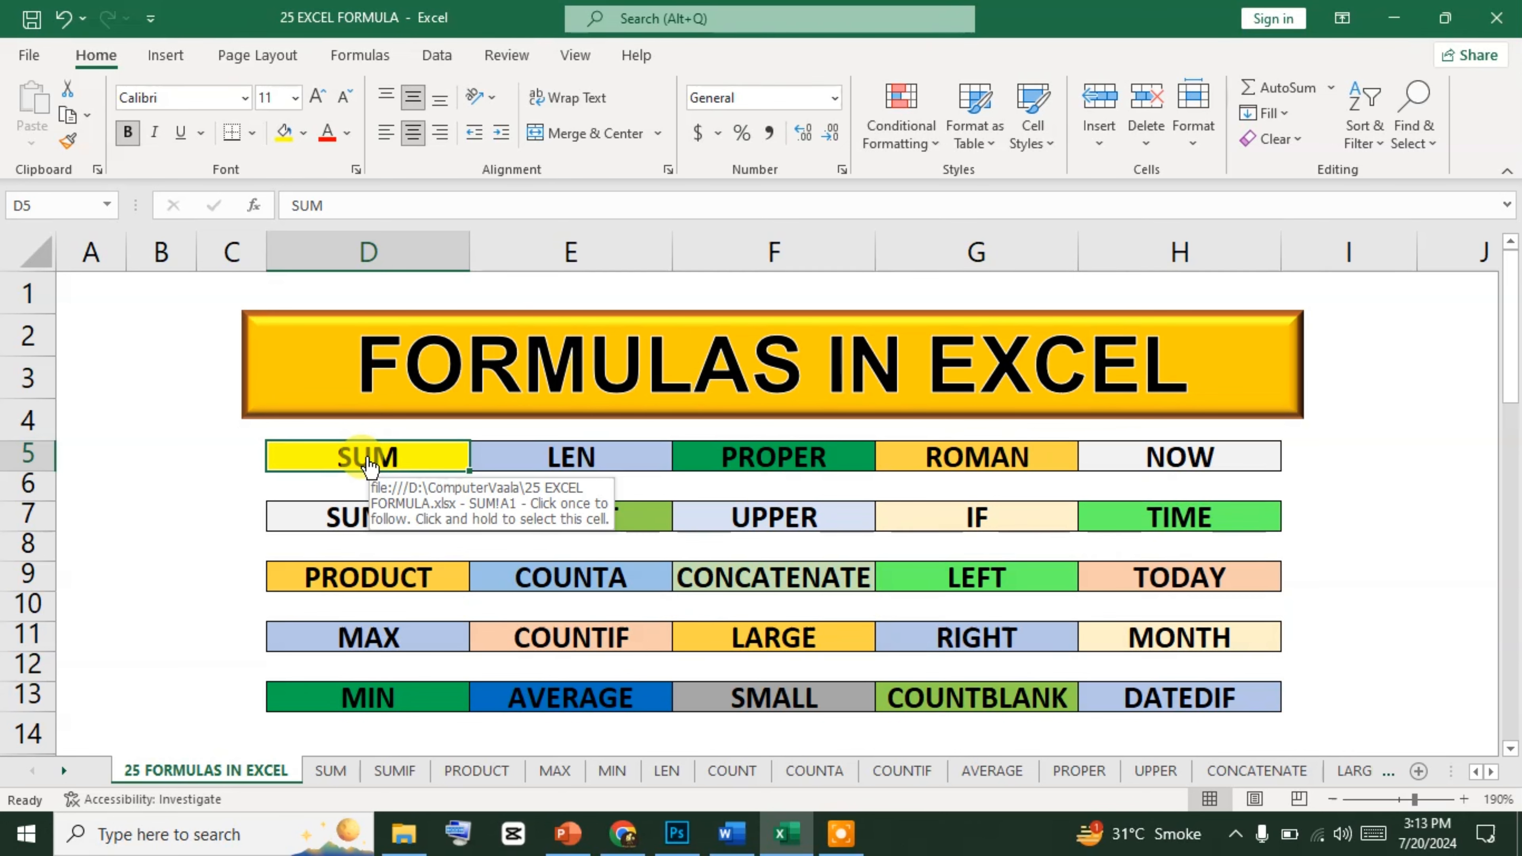
Follow the SUM link on the formula index, return to the index, and open the SUM sheet again.
{"action": "left_click", "coordinate": [368, 461]}
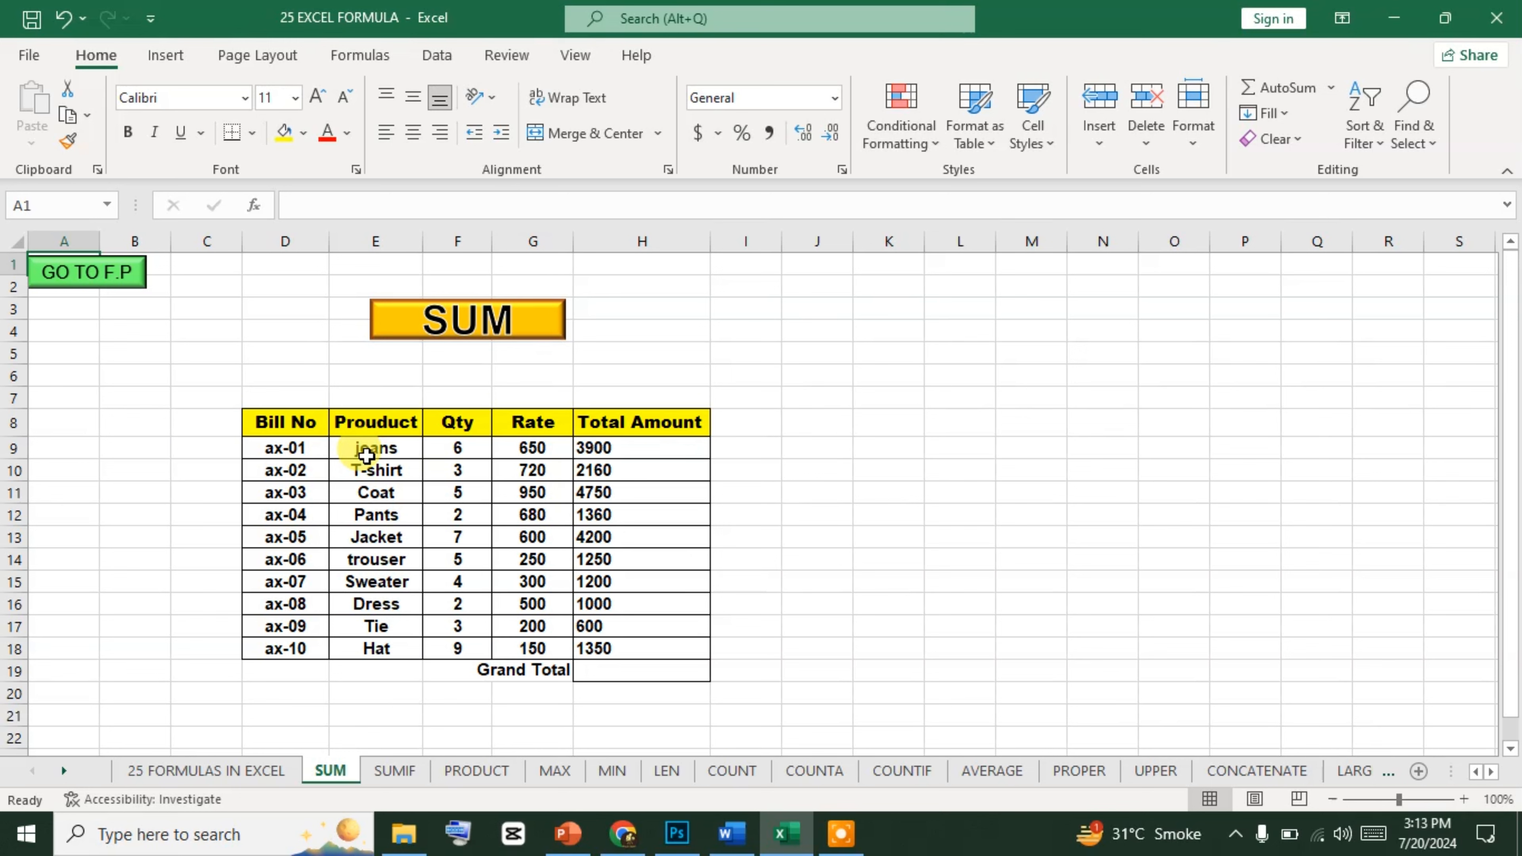
{"action": "left_click", "coordinate": [84, 280]}
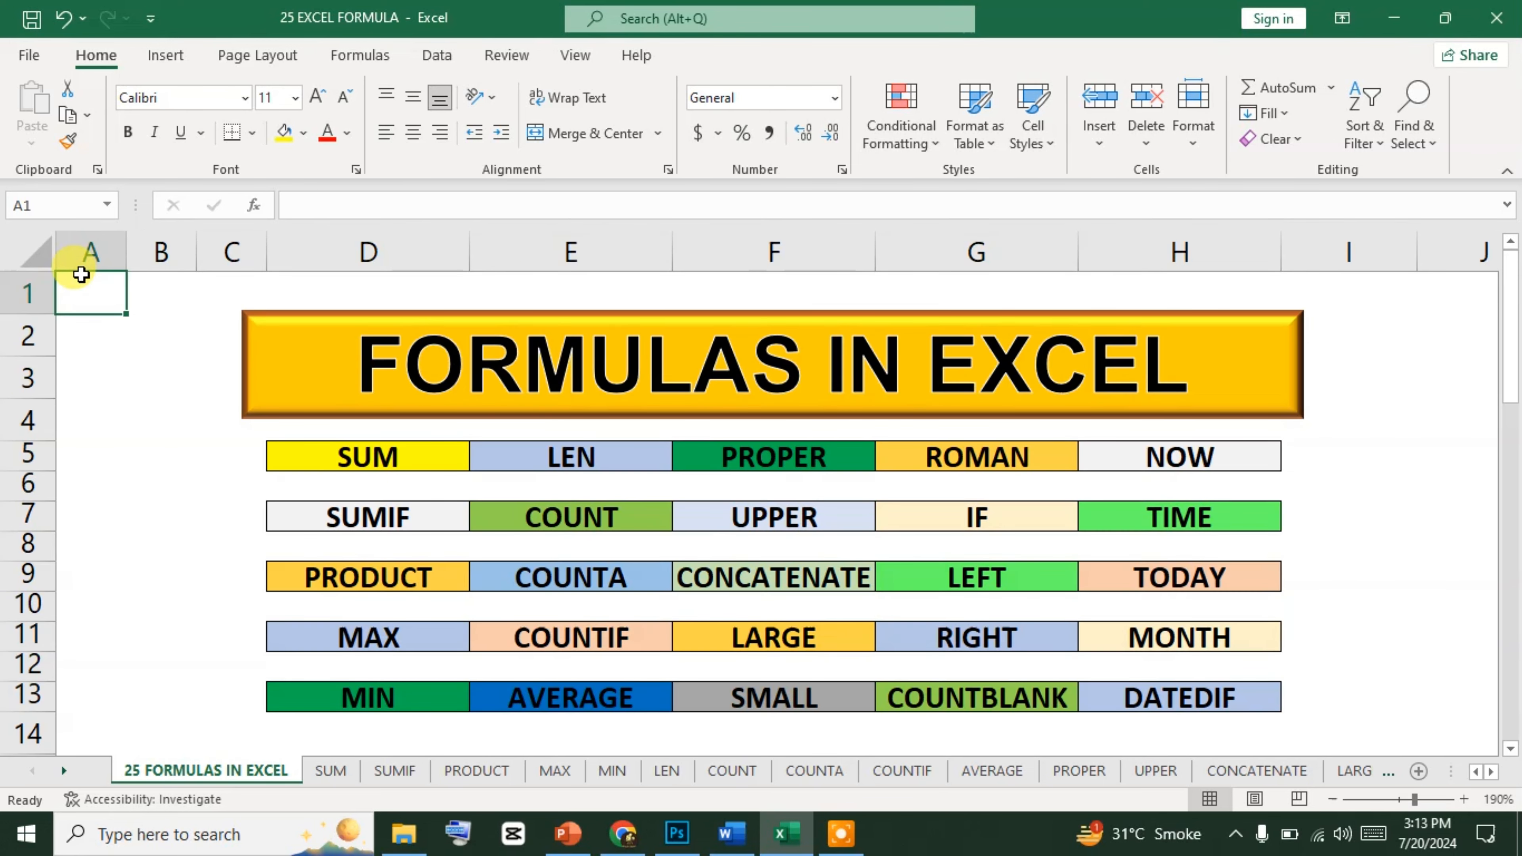
{"action": "left_click", "coordinate": [383, 458]}
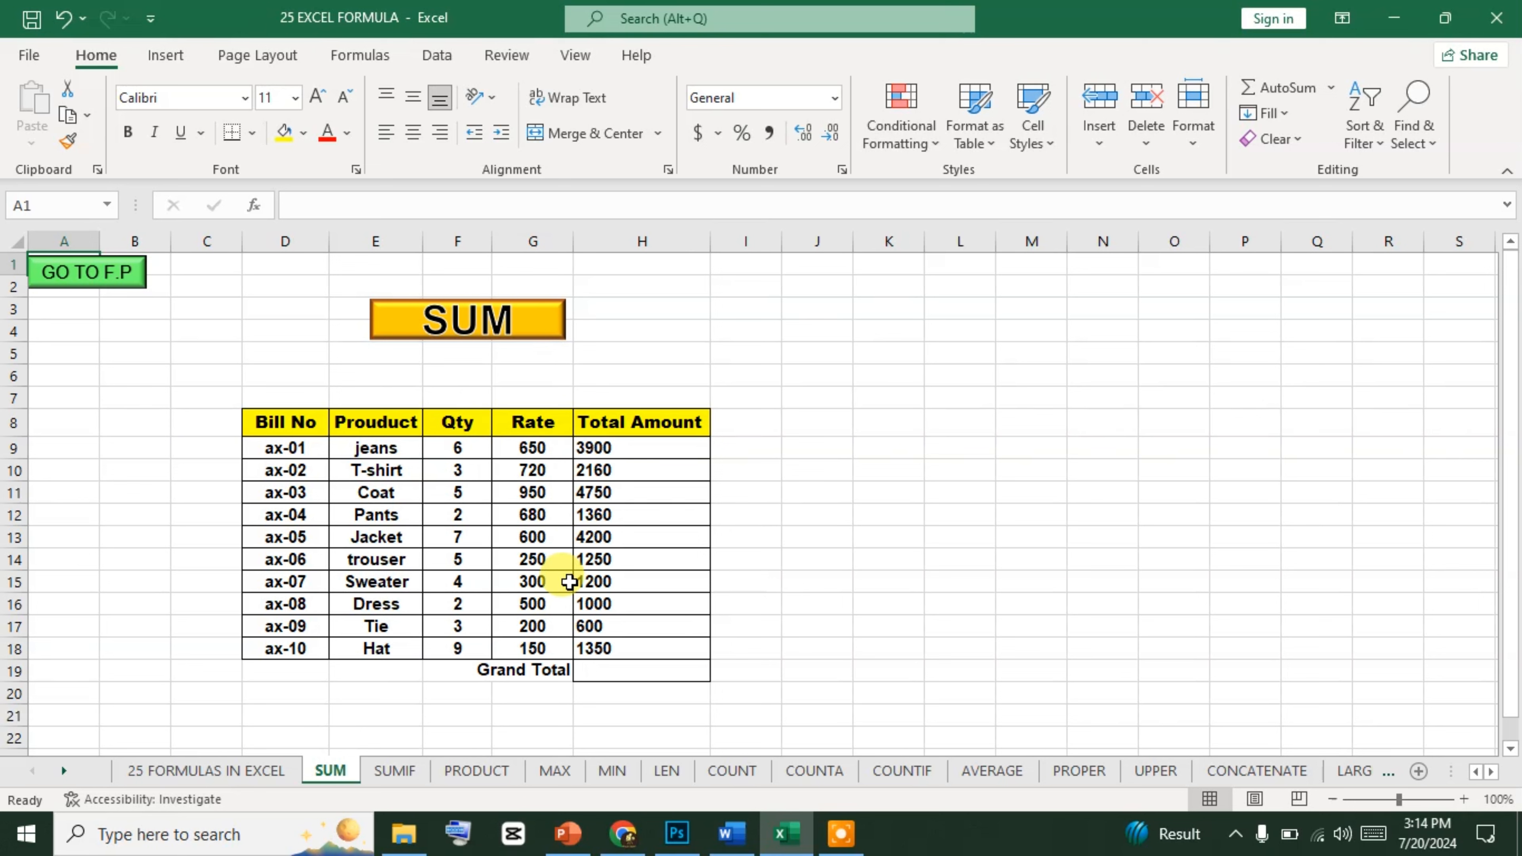
Examine the formulas in the Total Amount column and the jeans row of the bill table.
{"action": "left_click", "coordinate": [641, 456]}
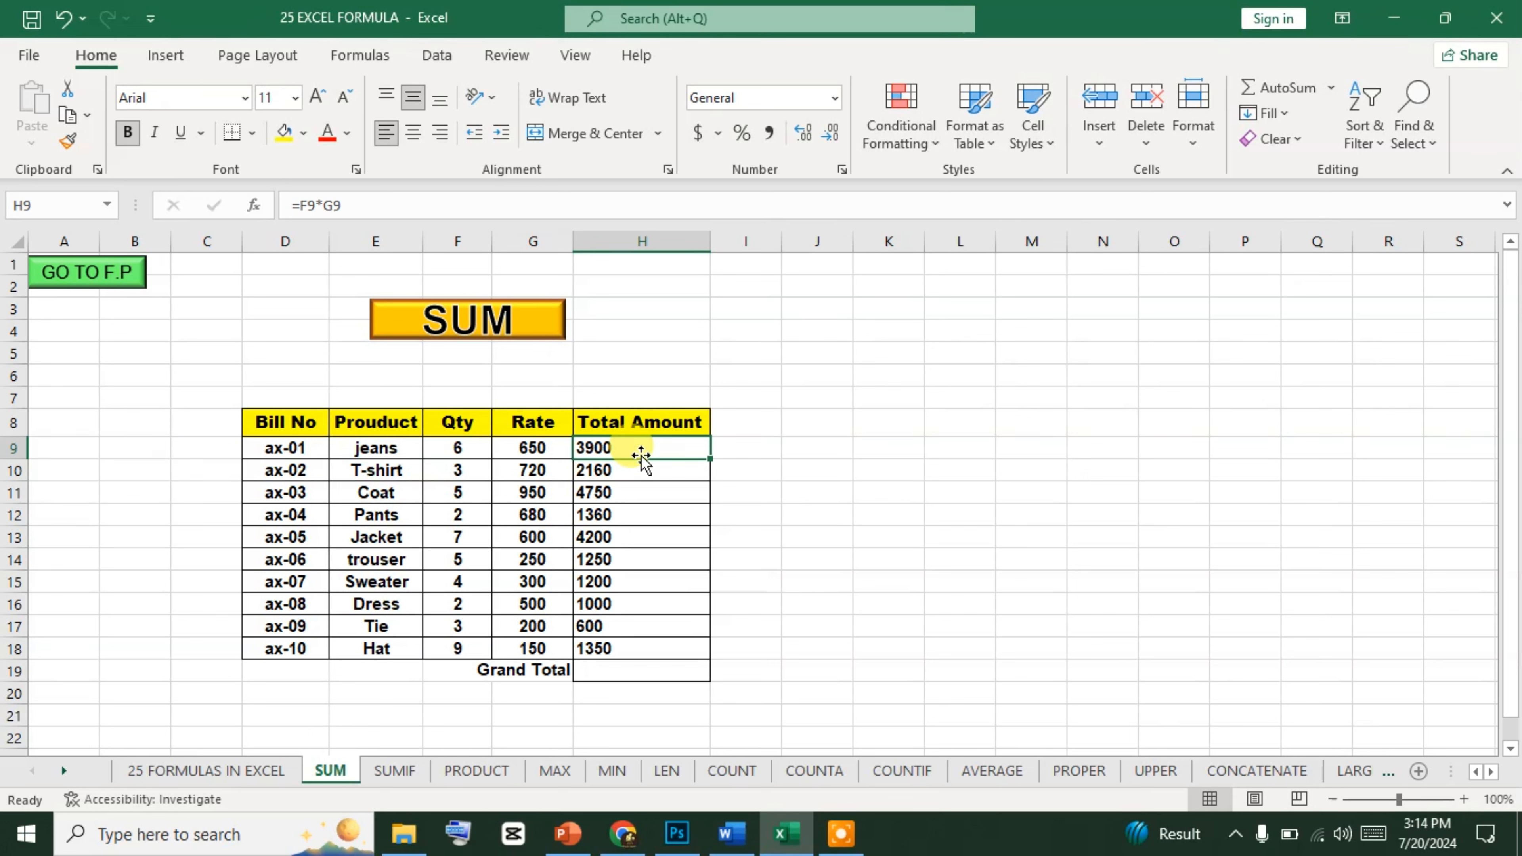
{"action": "key", "text": "Down"}
{"action": "key", "text": "Down"}
{"action": "key", "text": "Down"}
{"action": "key", "text": "Down"}
{"action": "key", "text": "Down"}
{"action": "key", "text": "Down"}
{"action": "key", "text": "Down"}
{"action": "key", "text": "Down"}
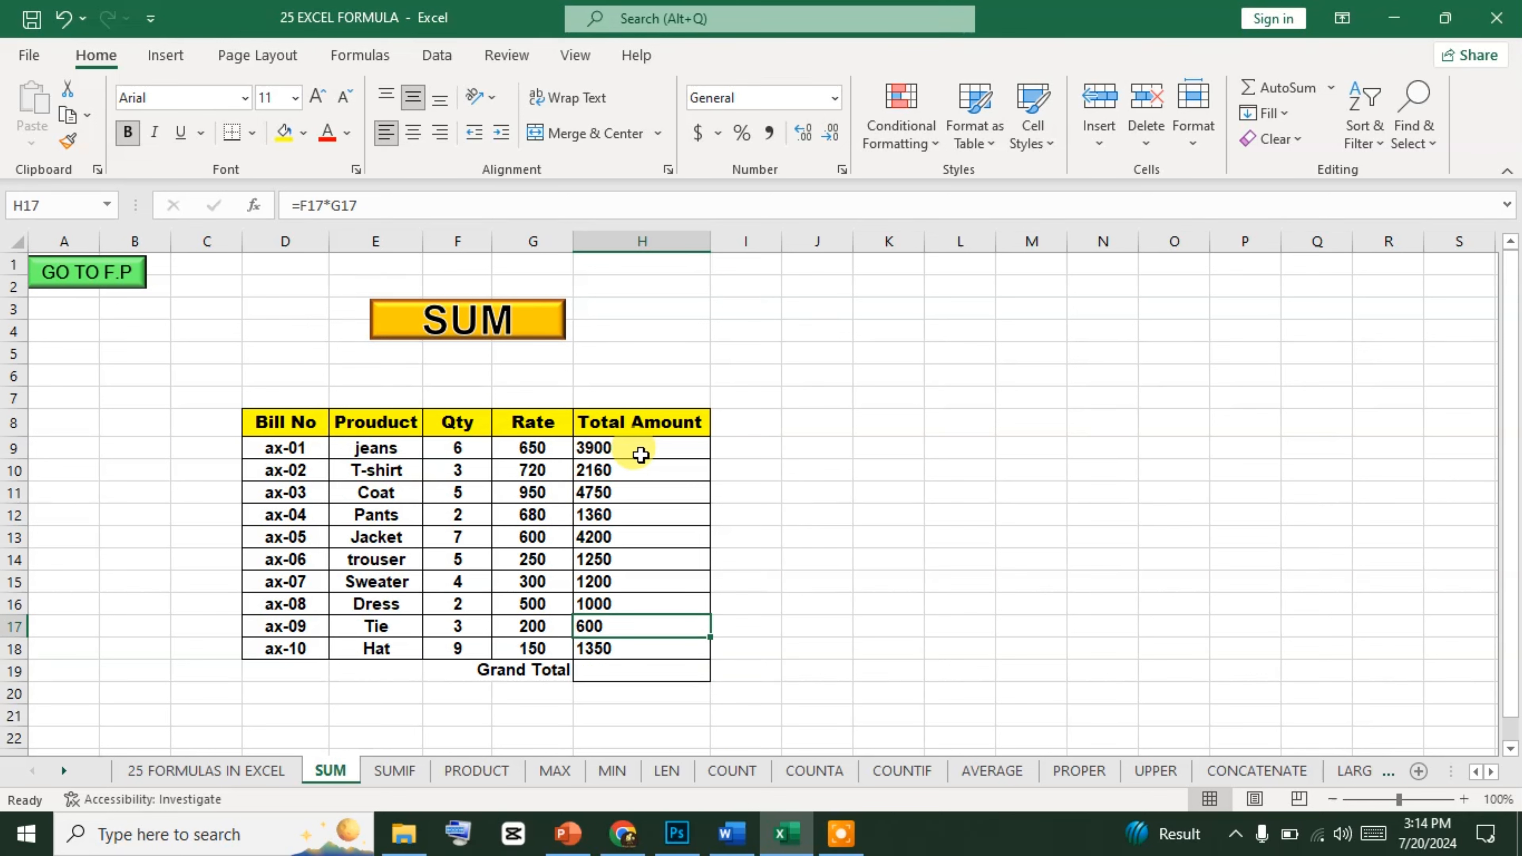
{"action": "key", "text": "Up"}
{"action": "key", "text": "Up"}
{"action": "key", "text": "Up"}
{"action": "key", "text": "Up"}
{"action": "key", "text": "Up"}
{"action": "key", "text": "Up"}
{"action": "key", "text": "Up"}
{"action": "key", "text": "Up"}
{"action": "key", "text": "Up"}
{"action": "key", "text": "Up"}
{"action": "key", "text": "Down"}
{"action": "key", "text": "Down"}
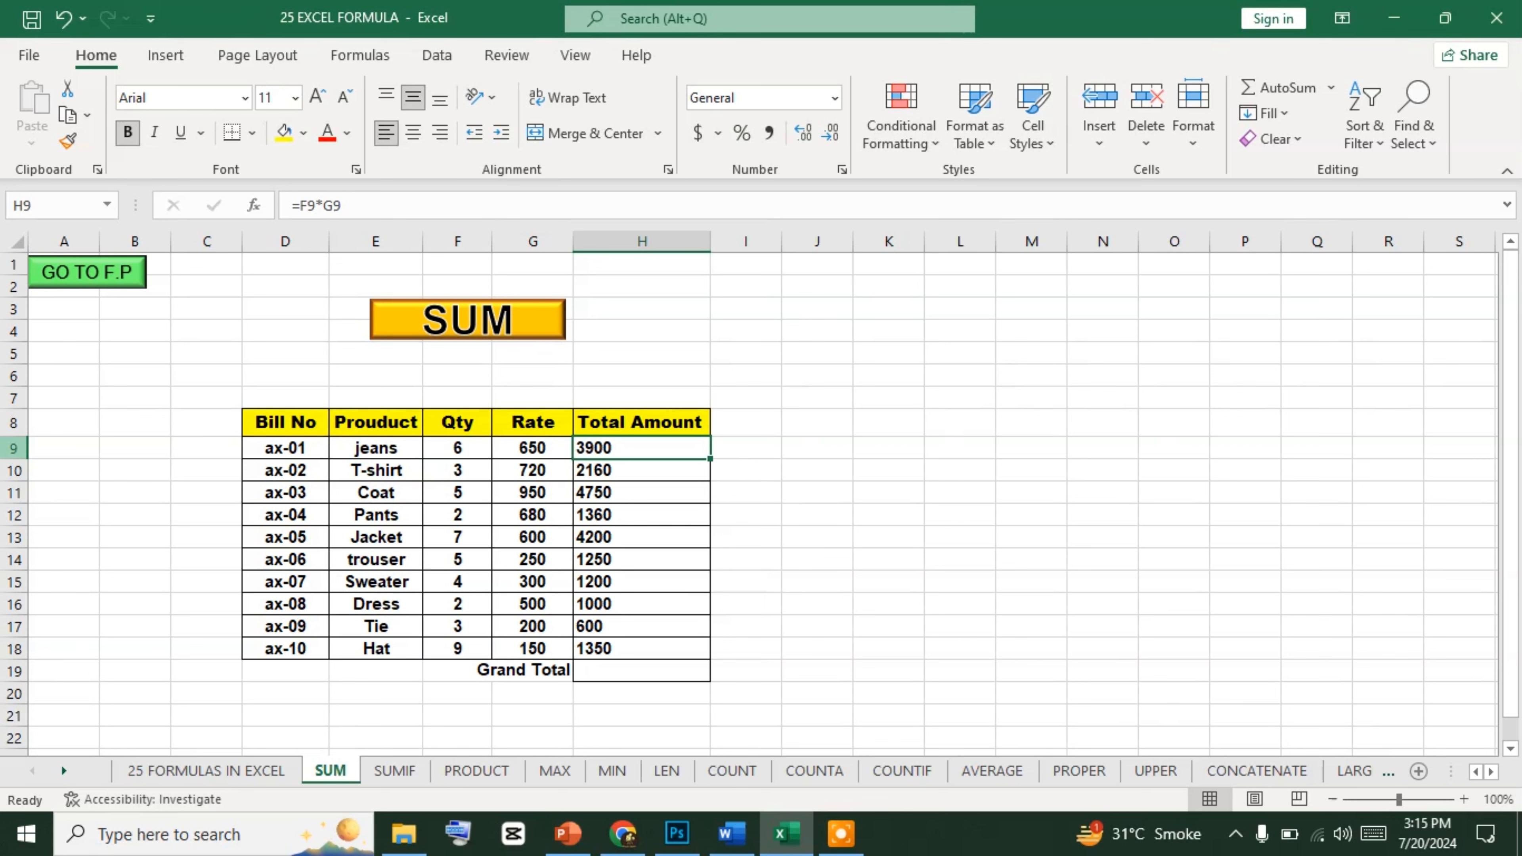
{"action": "left_click", "coordinate": [13, 448]}
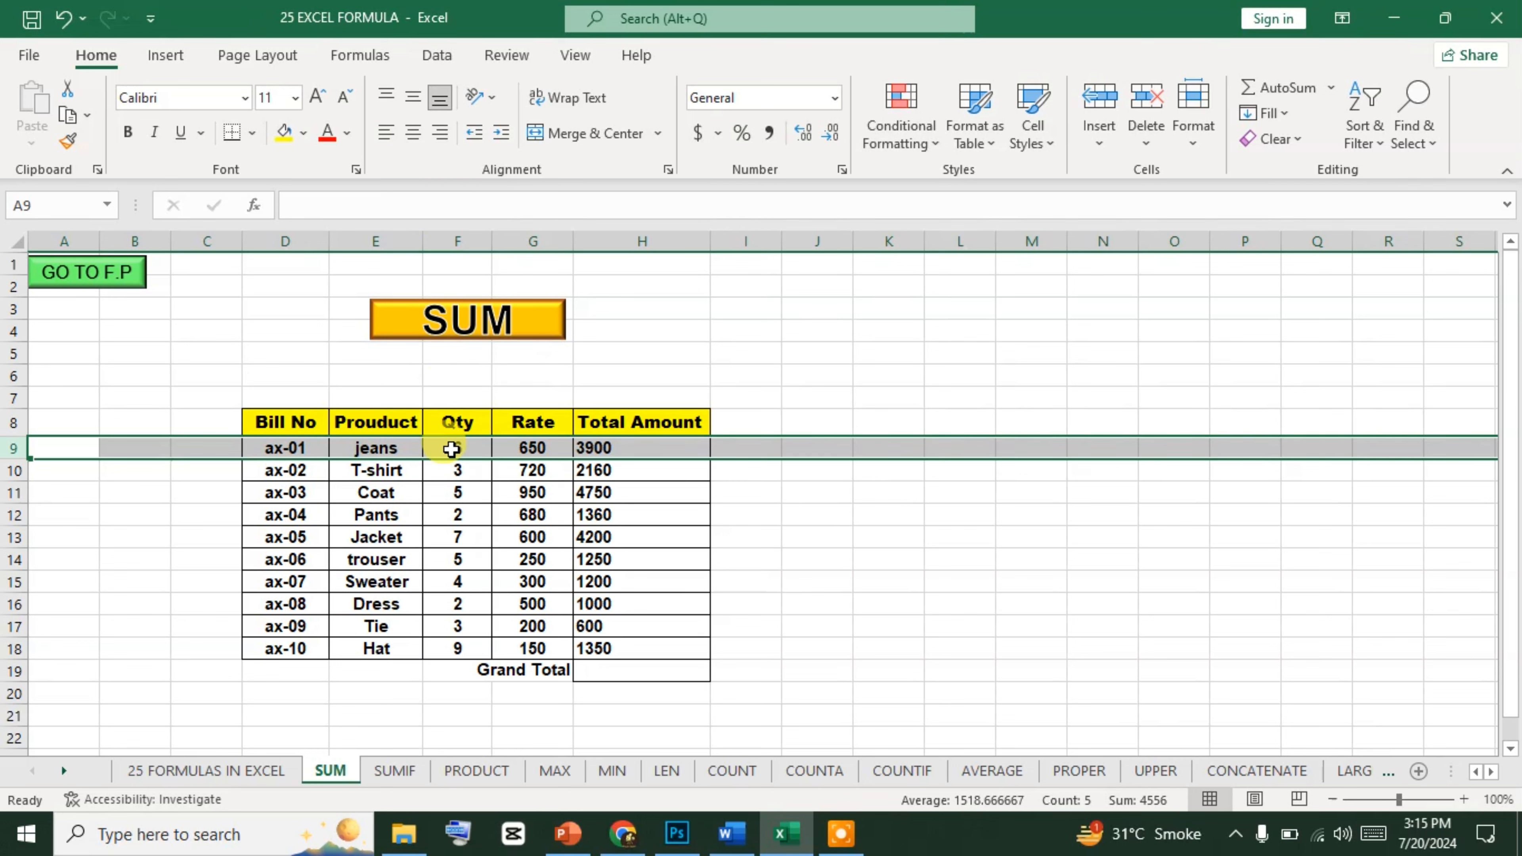
{"action": "left_click", "coordinate": [648, 445]}
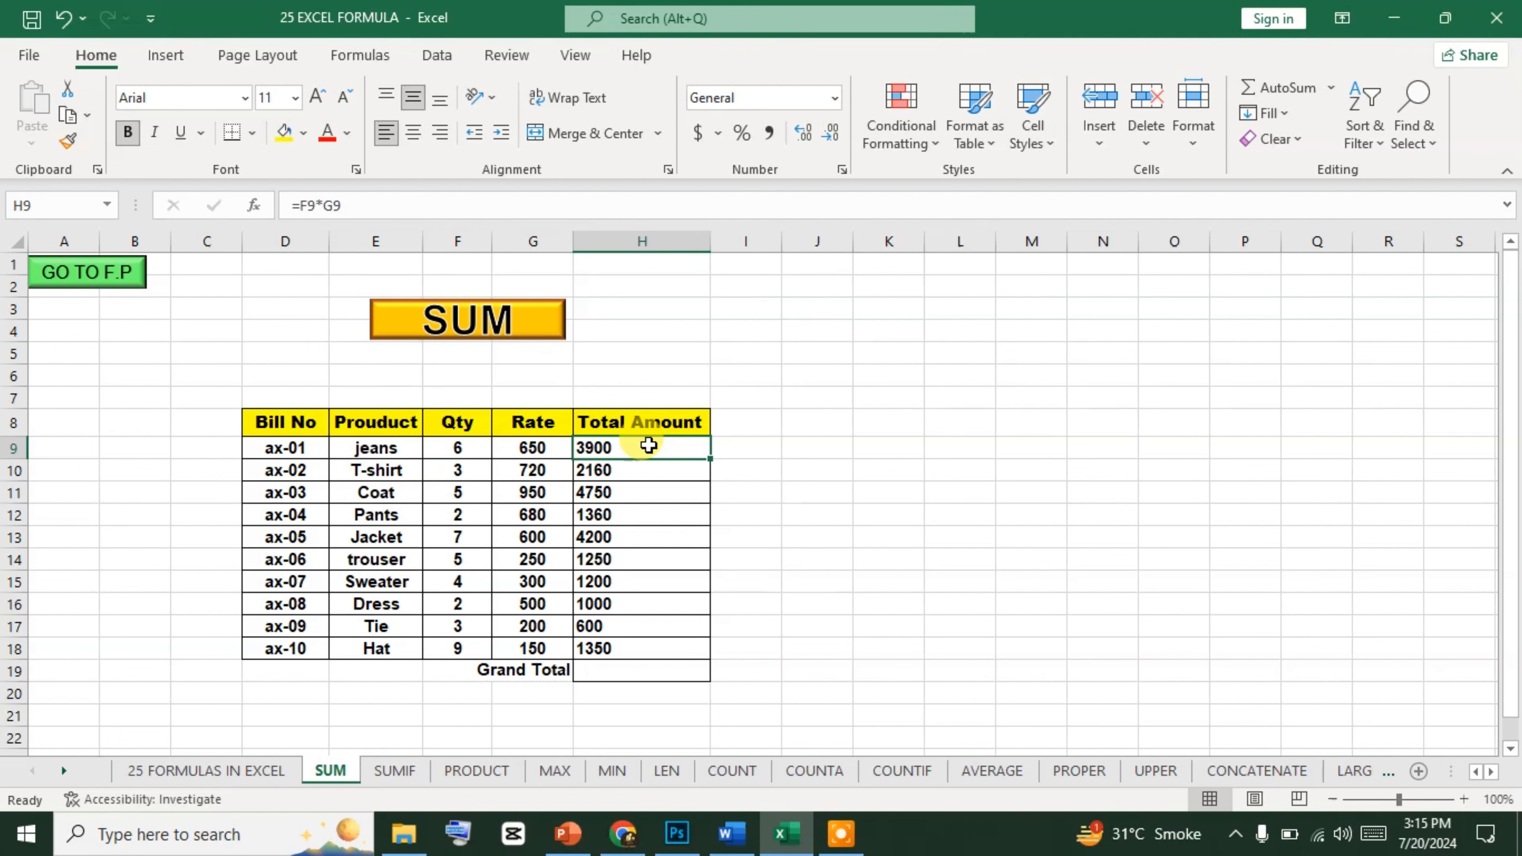
Bring up the on-screen keyboard away from the table and clear the Total Amount cells H9:H18.
{"action": "left_click", "coordinate": [474, 833]}
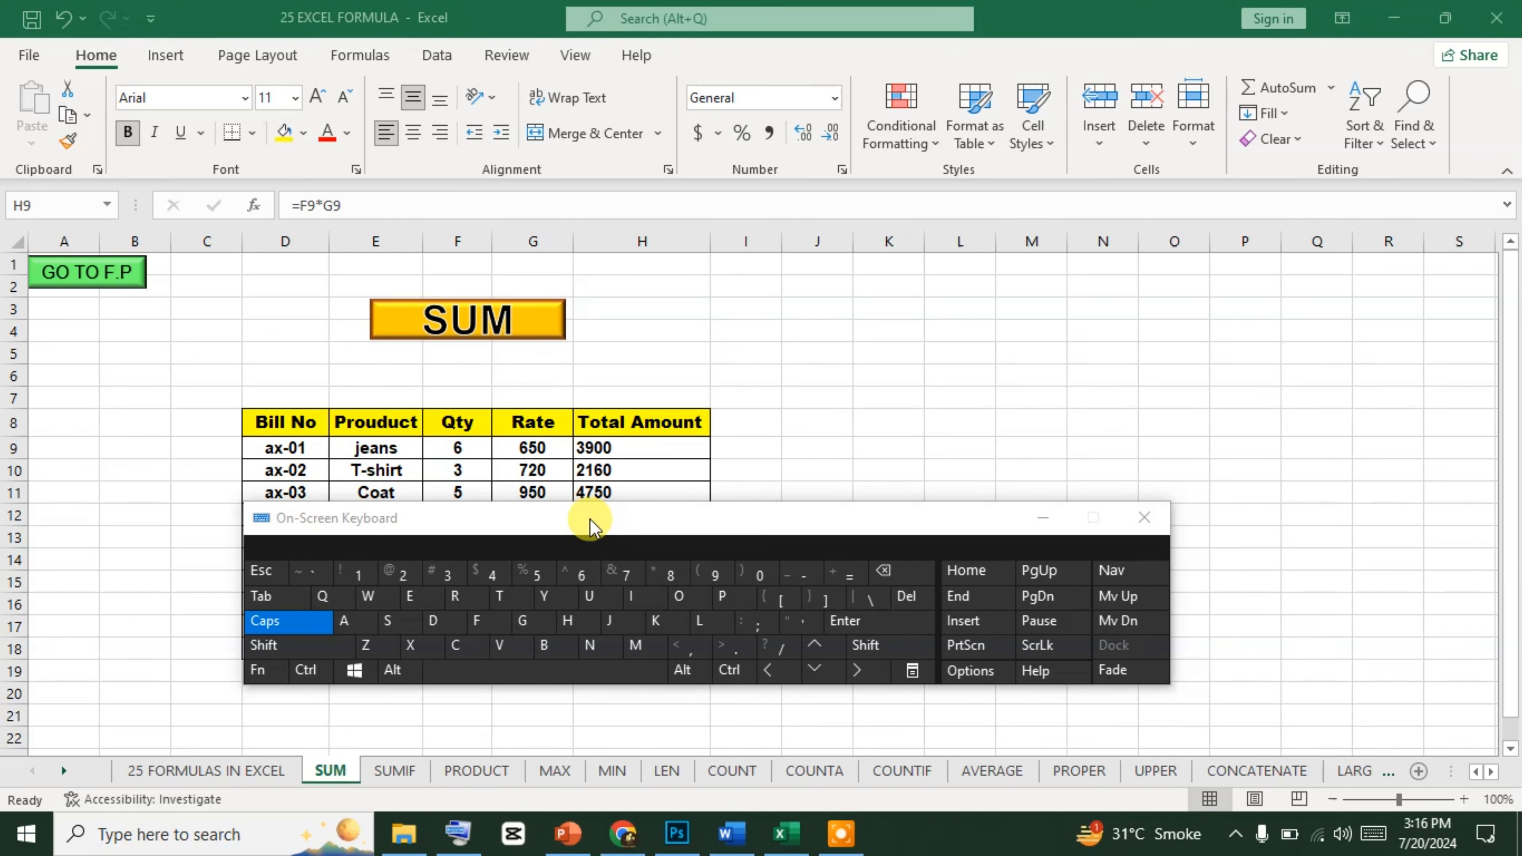
{"action": "left_click_drag", "start_coordinate": [590, 518], "coordinate": [1020, 203]}
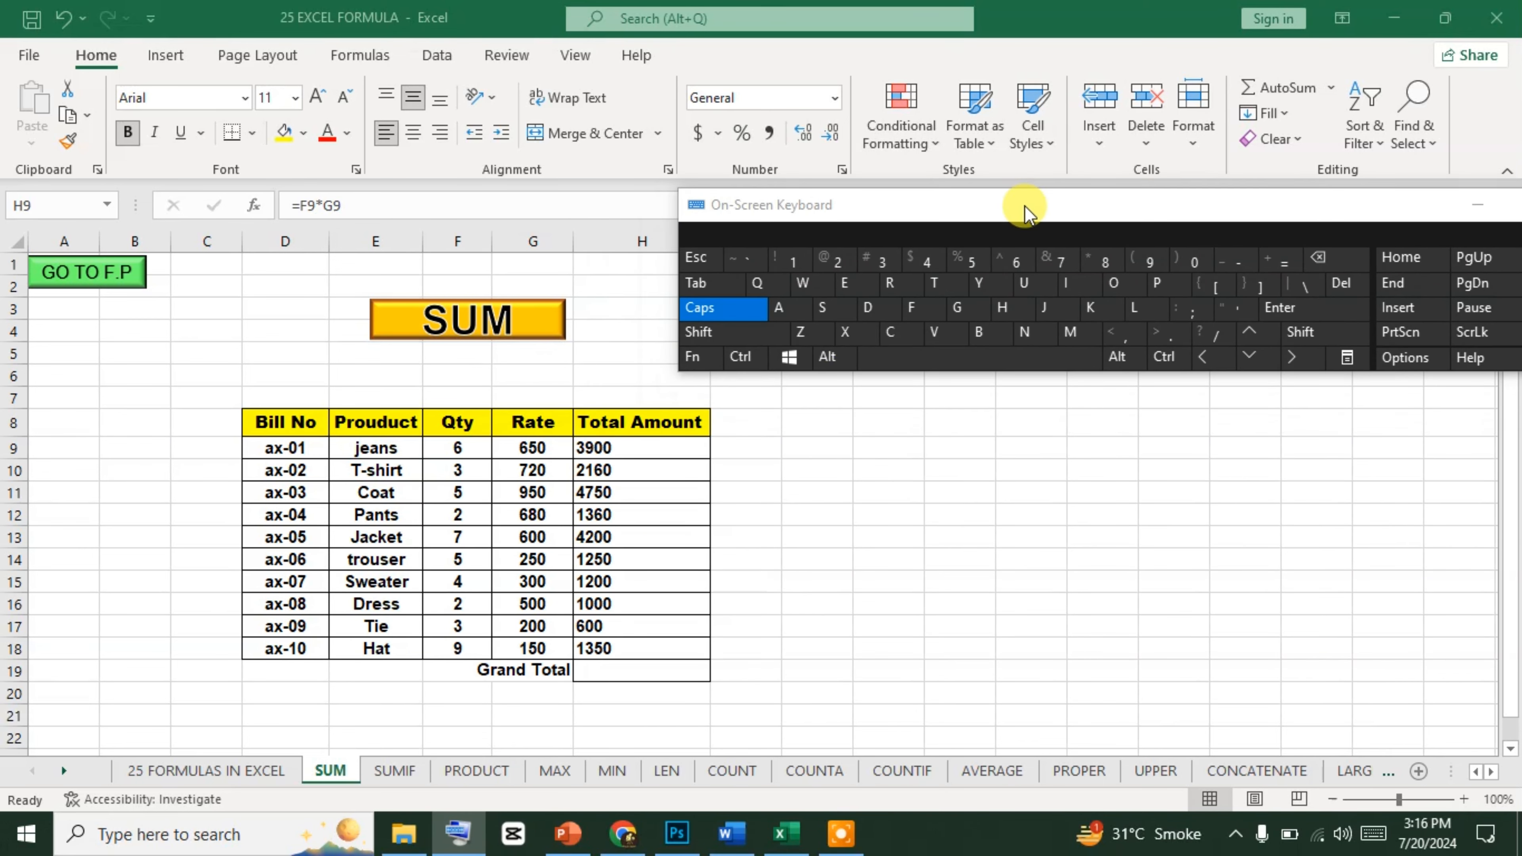
{"action": "left_click", "coordinate": [597, 444]}
{"action": "left_click_drag", "start_coordinate": [597, 444], "coordinate": [607, 657]}
{"action": "key", "text": "Delete"}
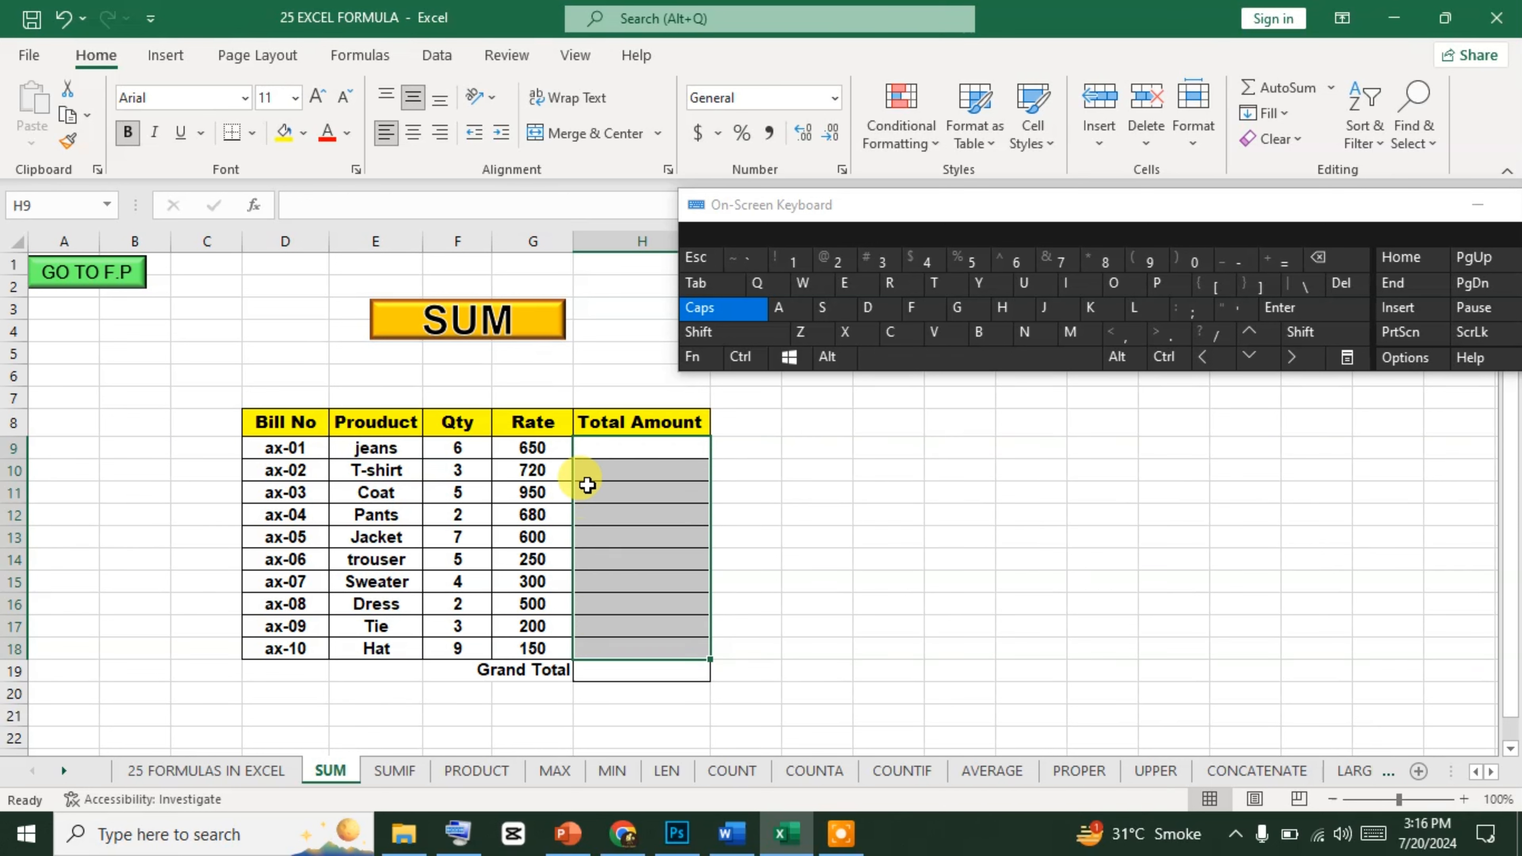
Enter the formula =F9*G9 in H9 to multiply the jeans quantity by its rate.
{"action": "left_click", "coordinate": [599, 444]}
{"action": "type", "text": "="}
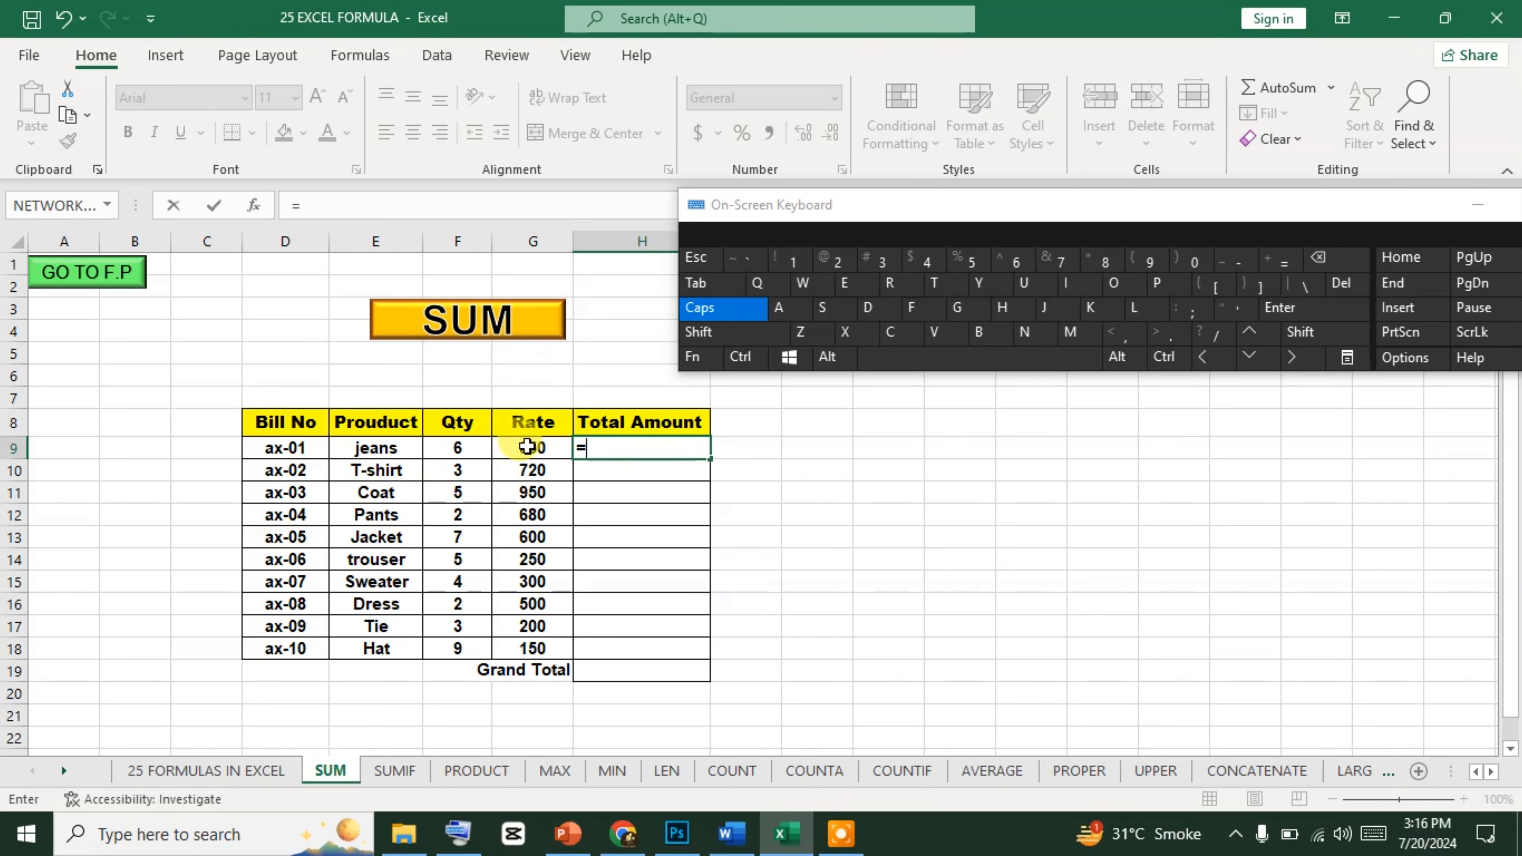
{"action": "left_click", "coordinate": [458, 450]}
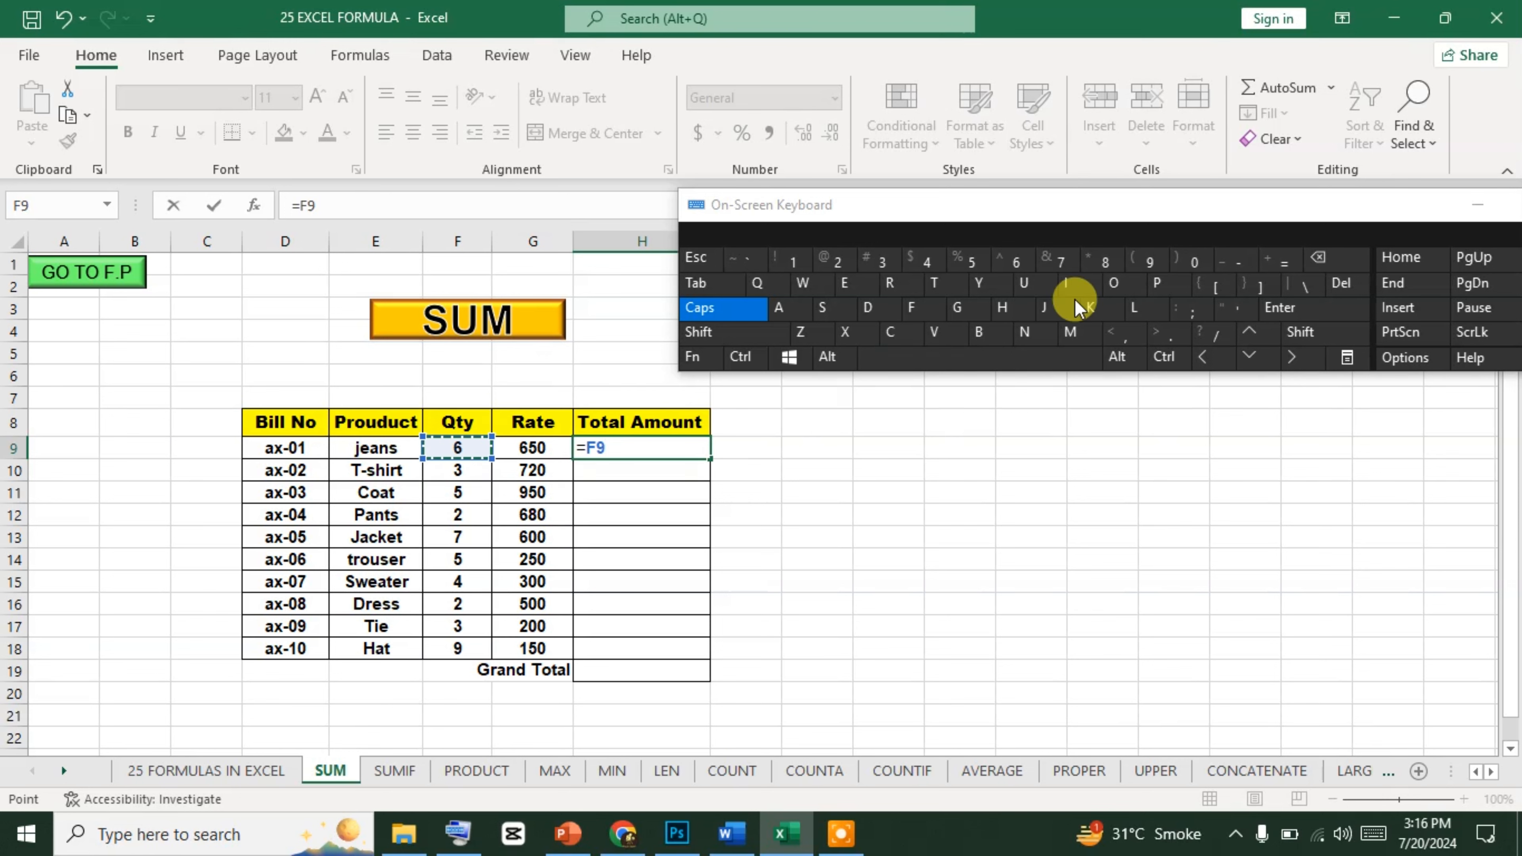
{"action": "left_click_drag", "start_coordinate": [1368, 211], "coordinate": [1203, 157]}
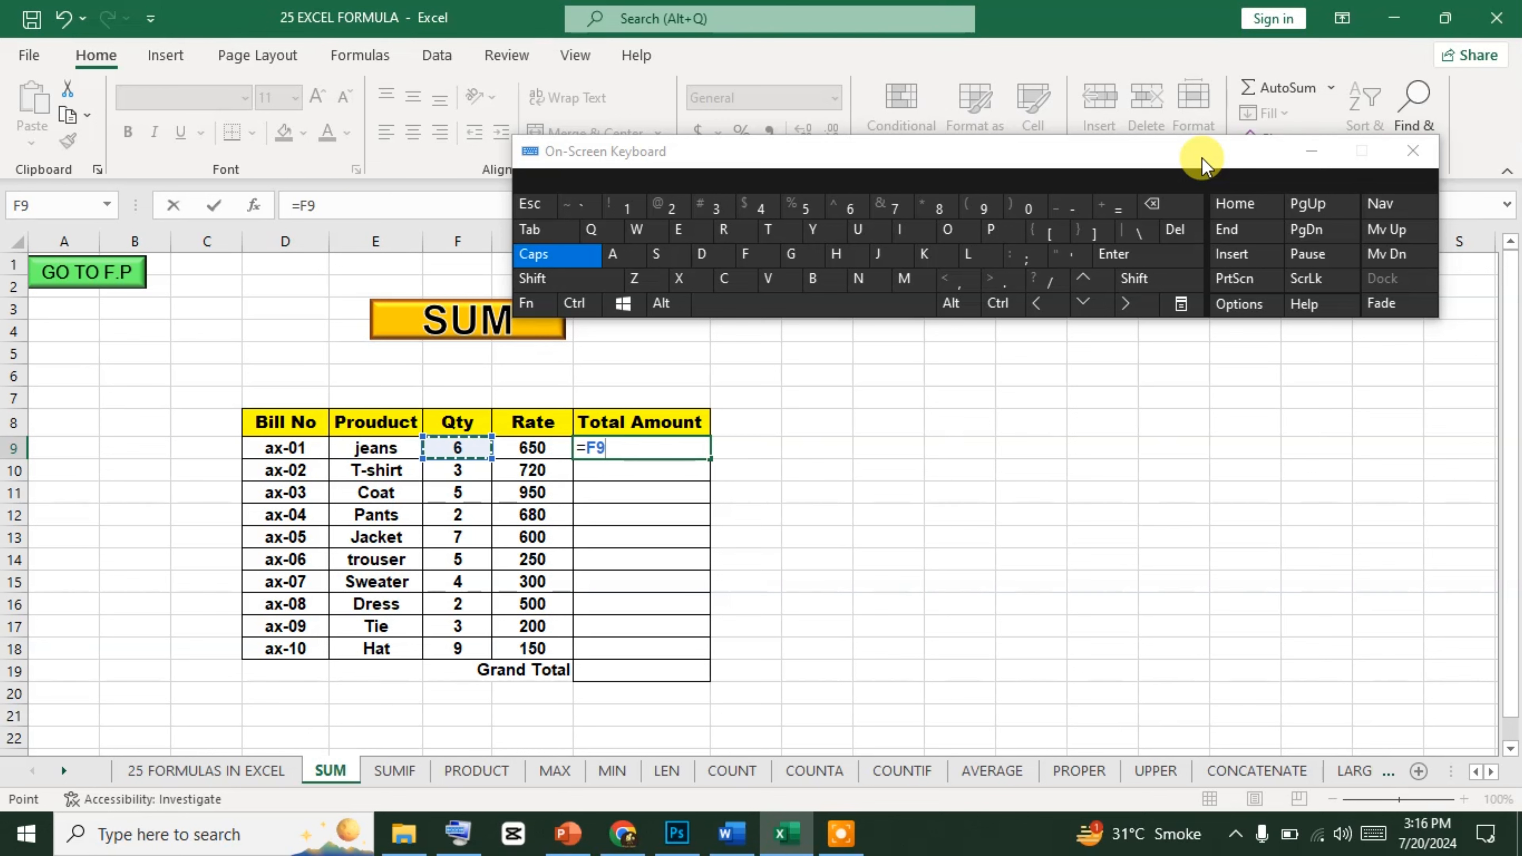
{"action": "left_click", "coordinate": [1177, 275]}
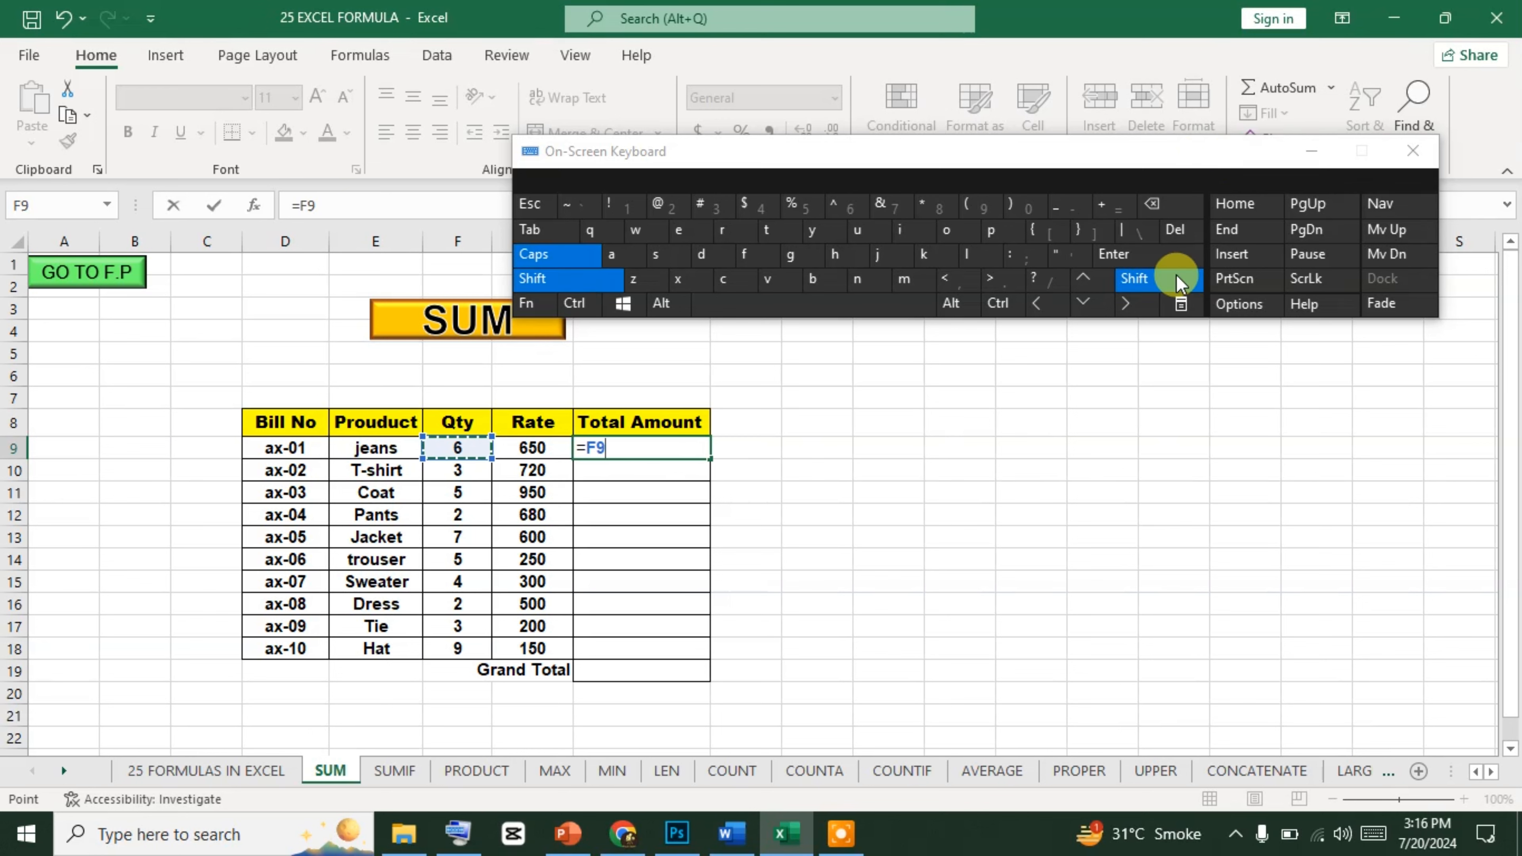
{"action": "left_click", "coordinate": [935, 210]}
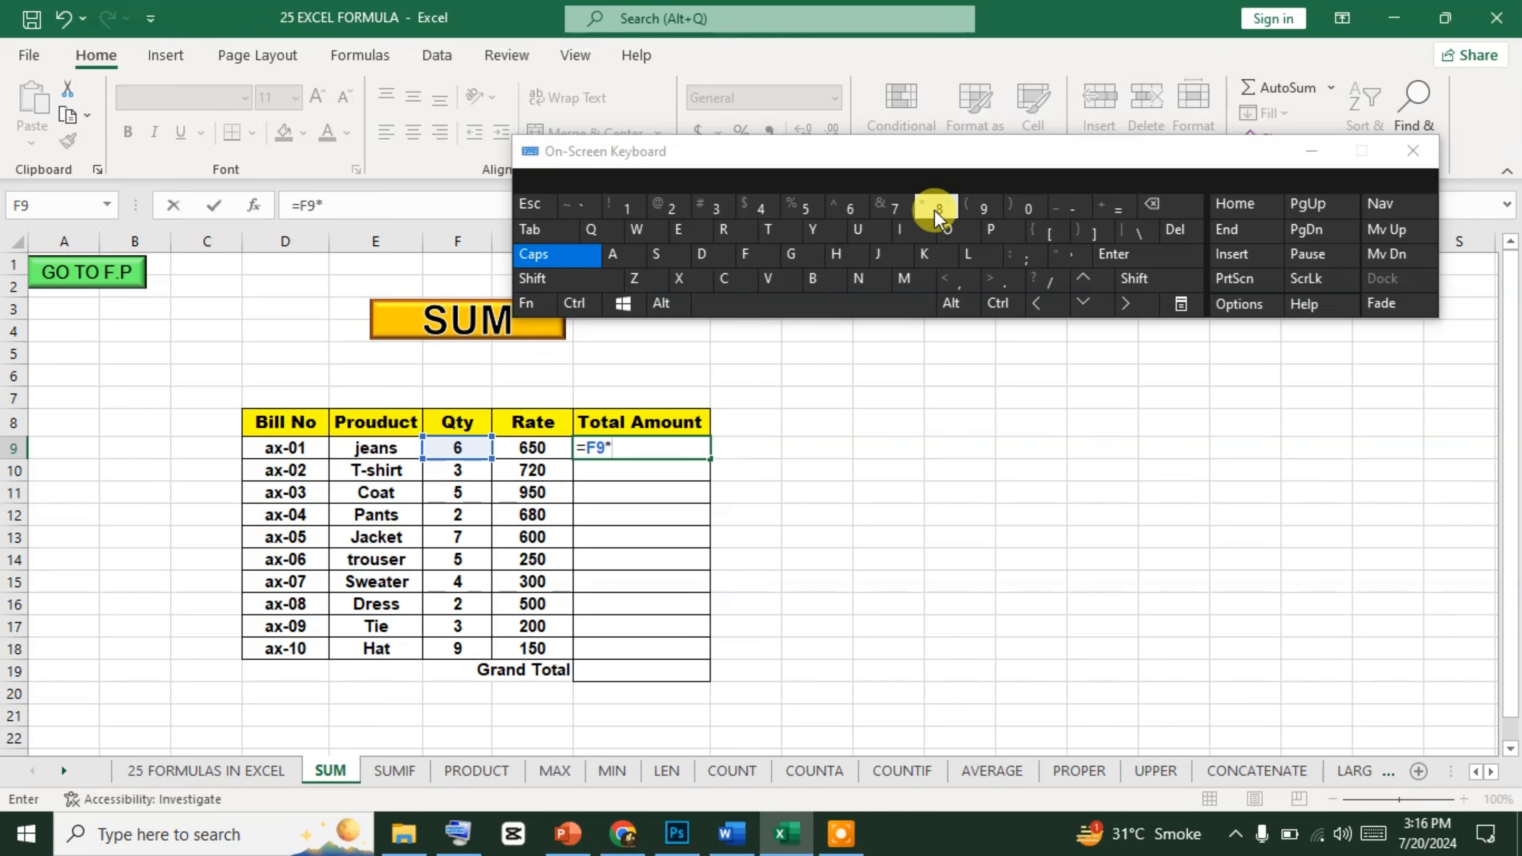
{"action": "left_click_drag", "start_coordinate": [663, 155], "coordinate": [833, 144]}
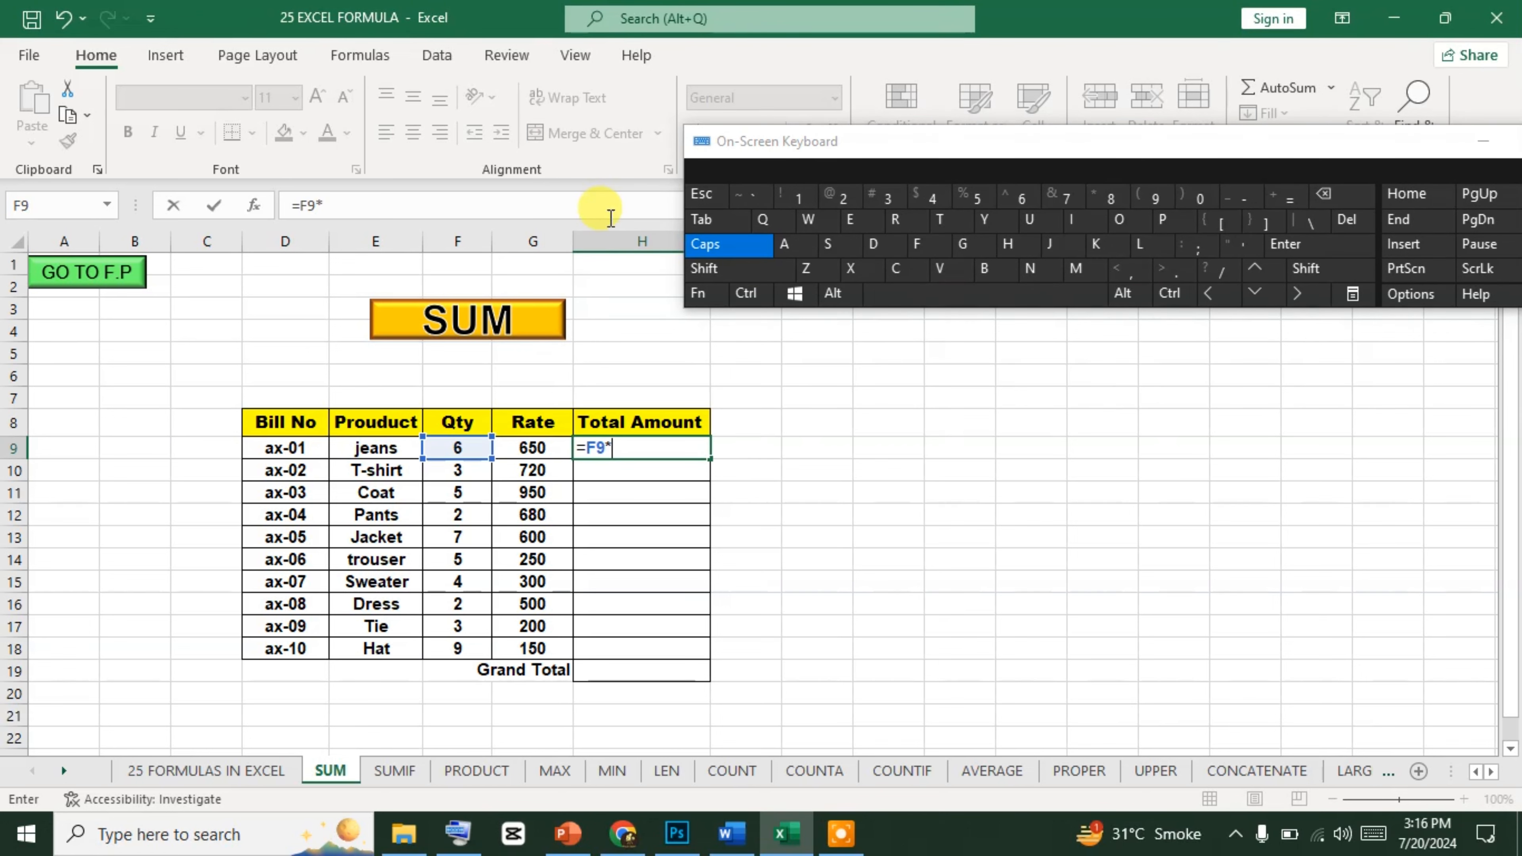
{"action": "left_click", "coordinate": [541, 444]}
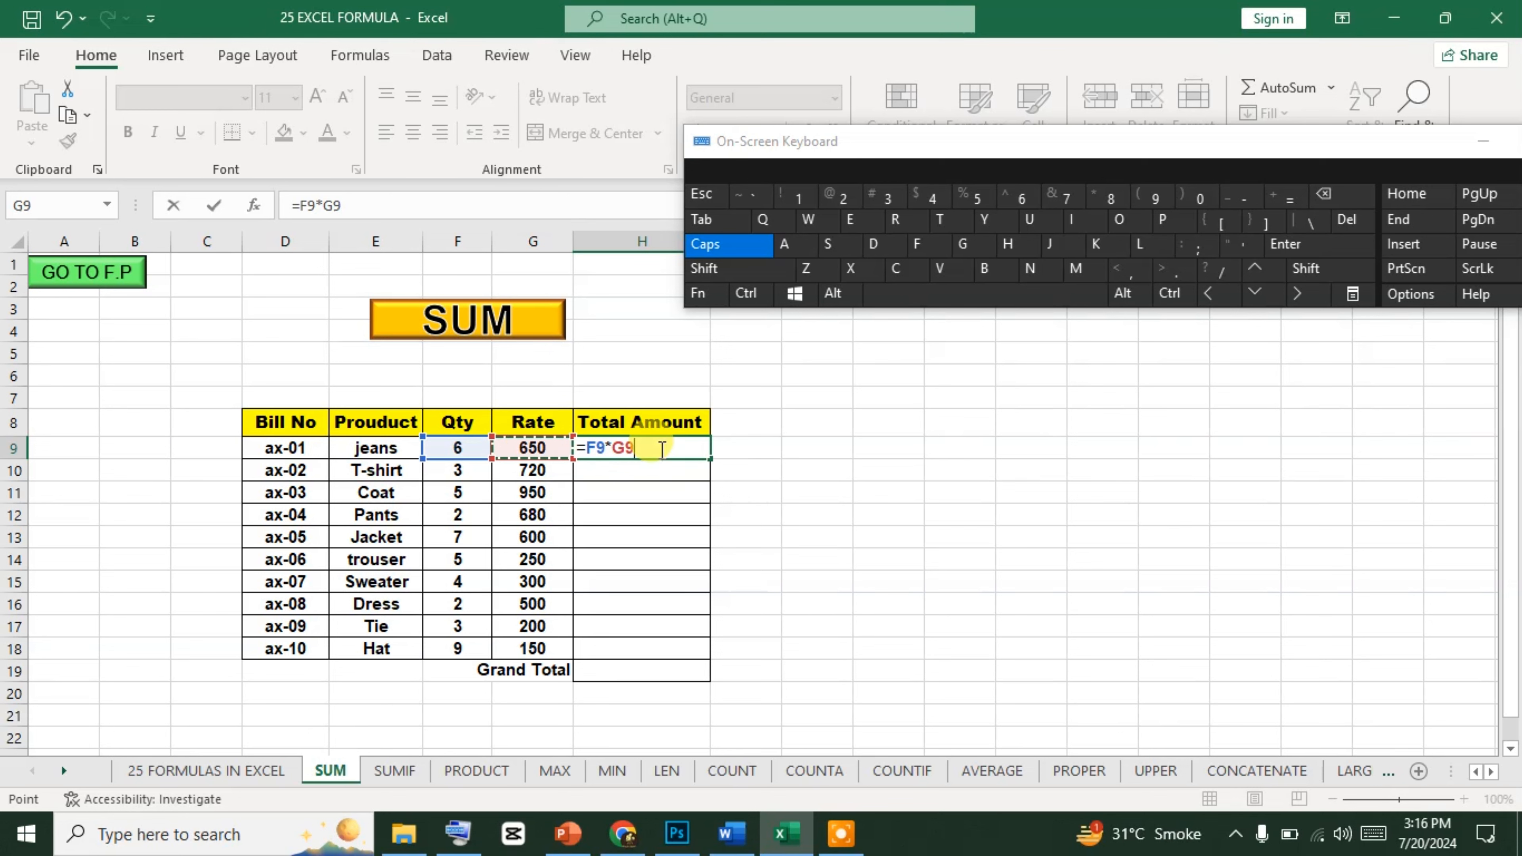
{"action": "key", "text": "Return"}
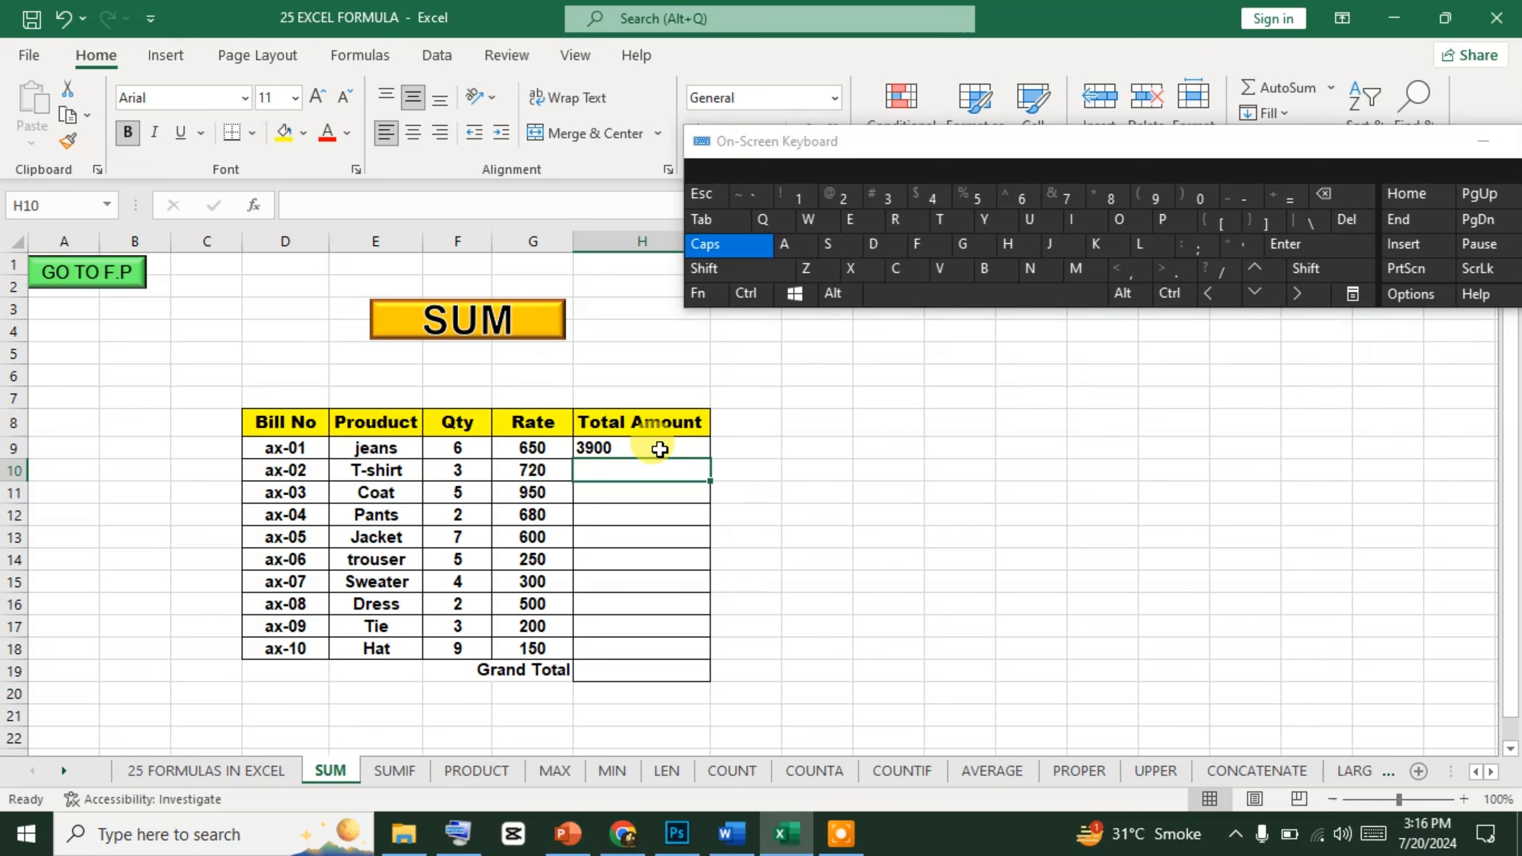
Fill the H9 formula down through H18 to calculate the Total Amount for every product.
{"action": "left_click", "coordinate": [660, 449]}
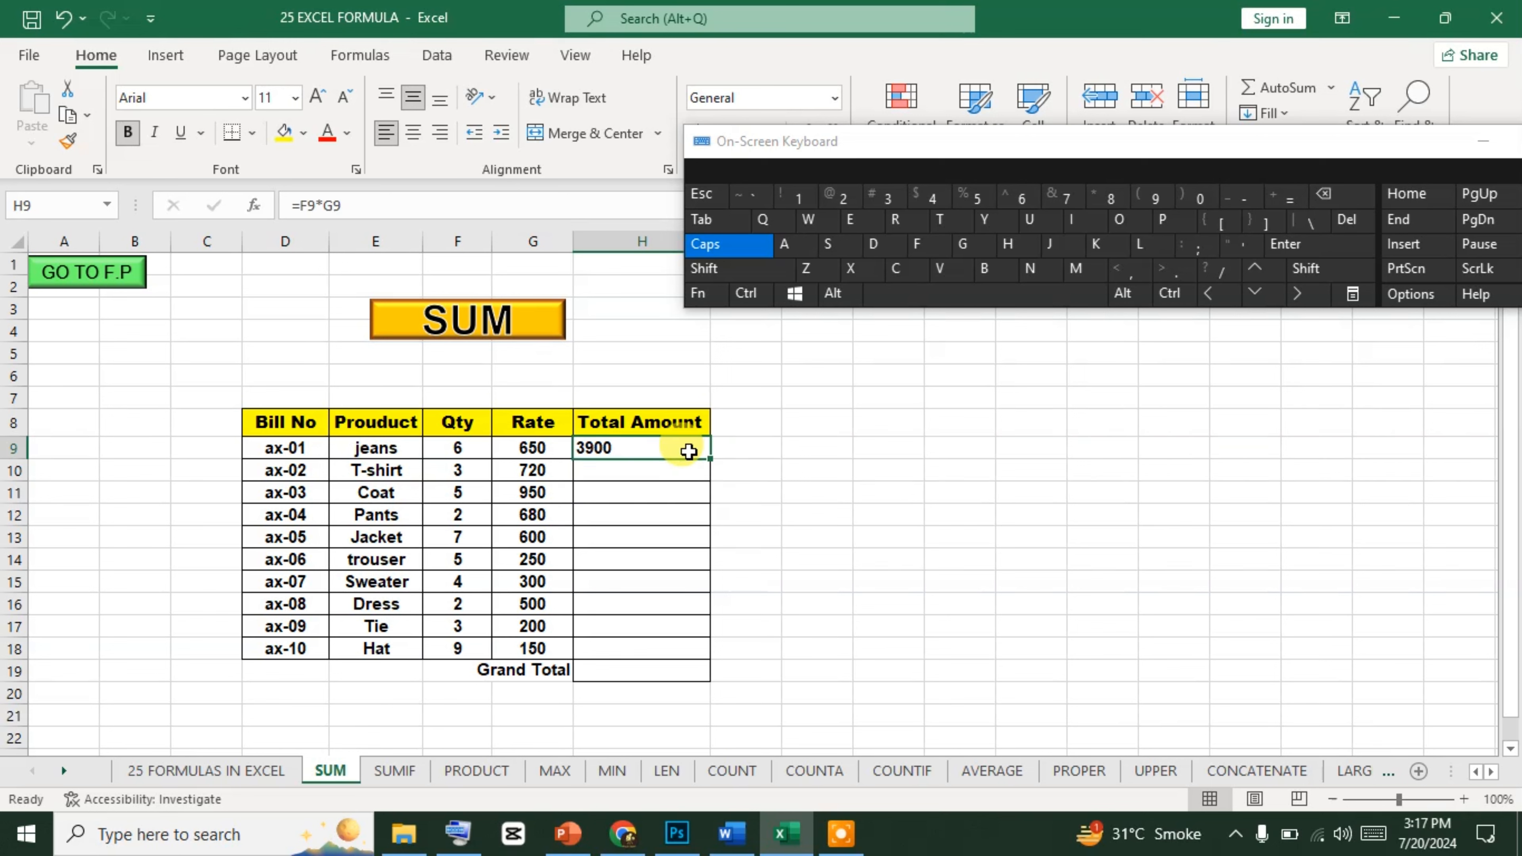
{"action": "key", "text": "shift+Down"}
{"action": "key", "text": "shift+Down"}
{"action": "key", "text": "shift+Down"}
{"action": "key", "text": "shift+Down"}
{"action": "key", "text": "shift+Down"}
{"action": "key", "text": "shift+Down"}
{"action": "key", "text": "shift+Down"}
{"action": "key", "text": "shift+Down"}
{"action": "key", "text": "shift+Down"}
{"action": "key", "text": "shift+Down"}
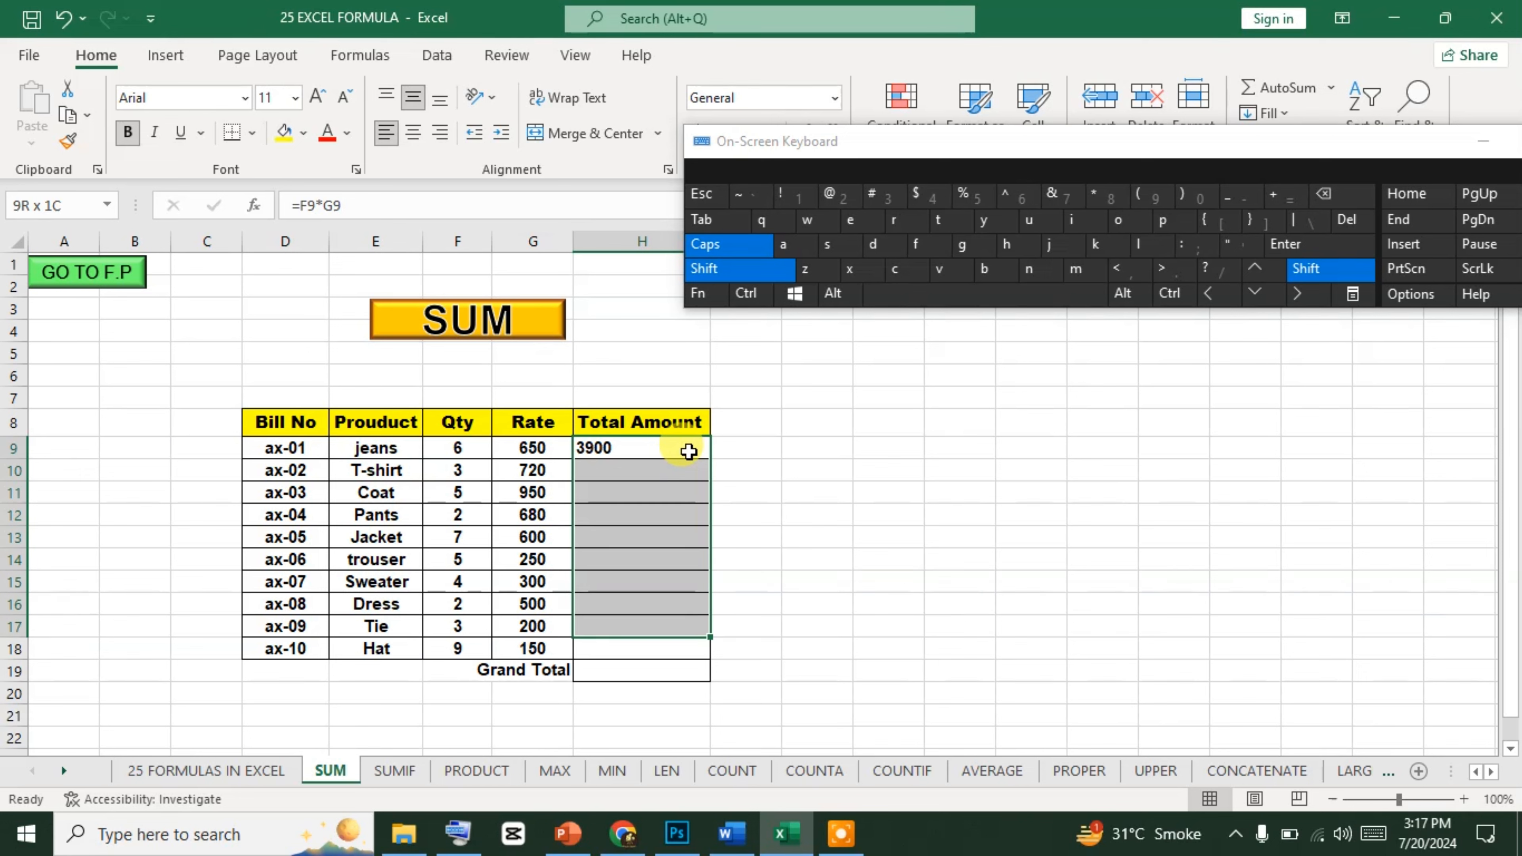
{"action": "left_click", "coordinate": [1256, 276]}
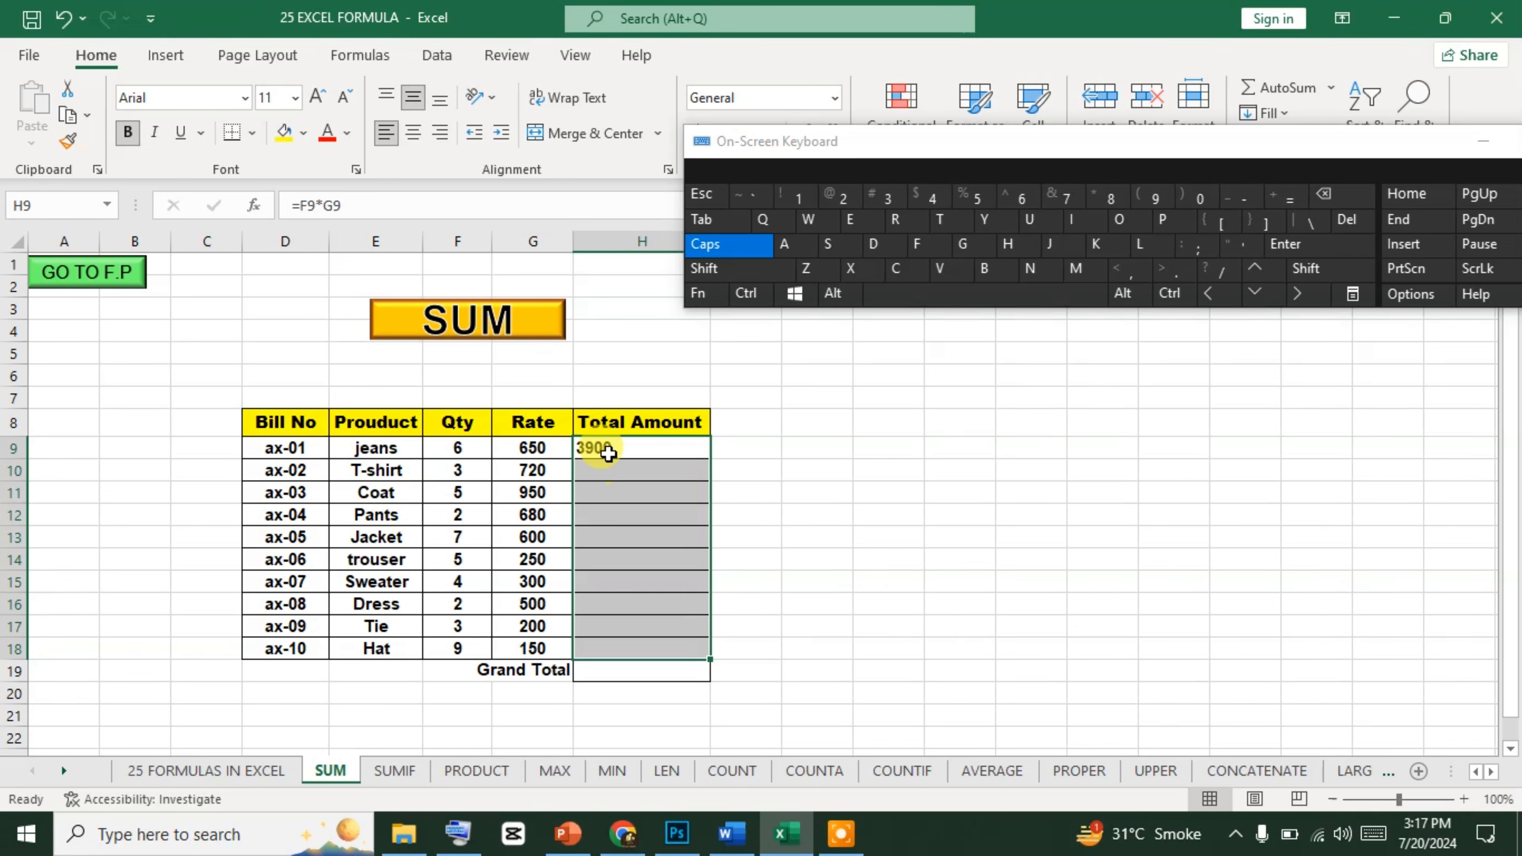
{"action": "left_click", "coordinate": [601, 444]}
{"action": "key", "text": "shift+Down"}
{"action": "key", "text": "shift+Down"}
{"action": "key", "text": "shift+Down"}
{"action": "key", "text": "shift+Down"}
{"action": "key", "text": "shift+Down"}
{"action": "key", "text": "shift+Down"}
{"action": "key", "text": "shift+Down"}
{"action": "key", "text": "shift+Down"}
{"action": "key", "text": "shift+Down"}
{"action": "key", "text": "shift+Down"}
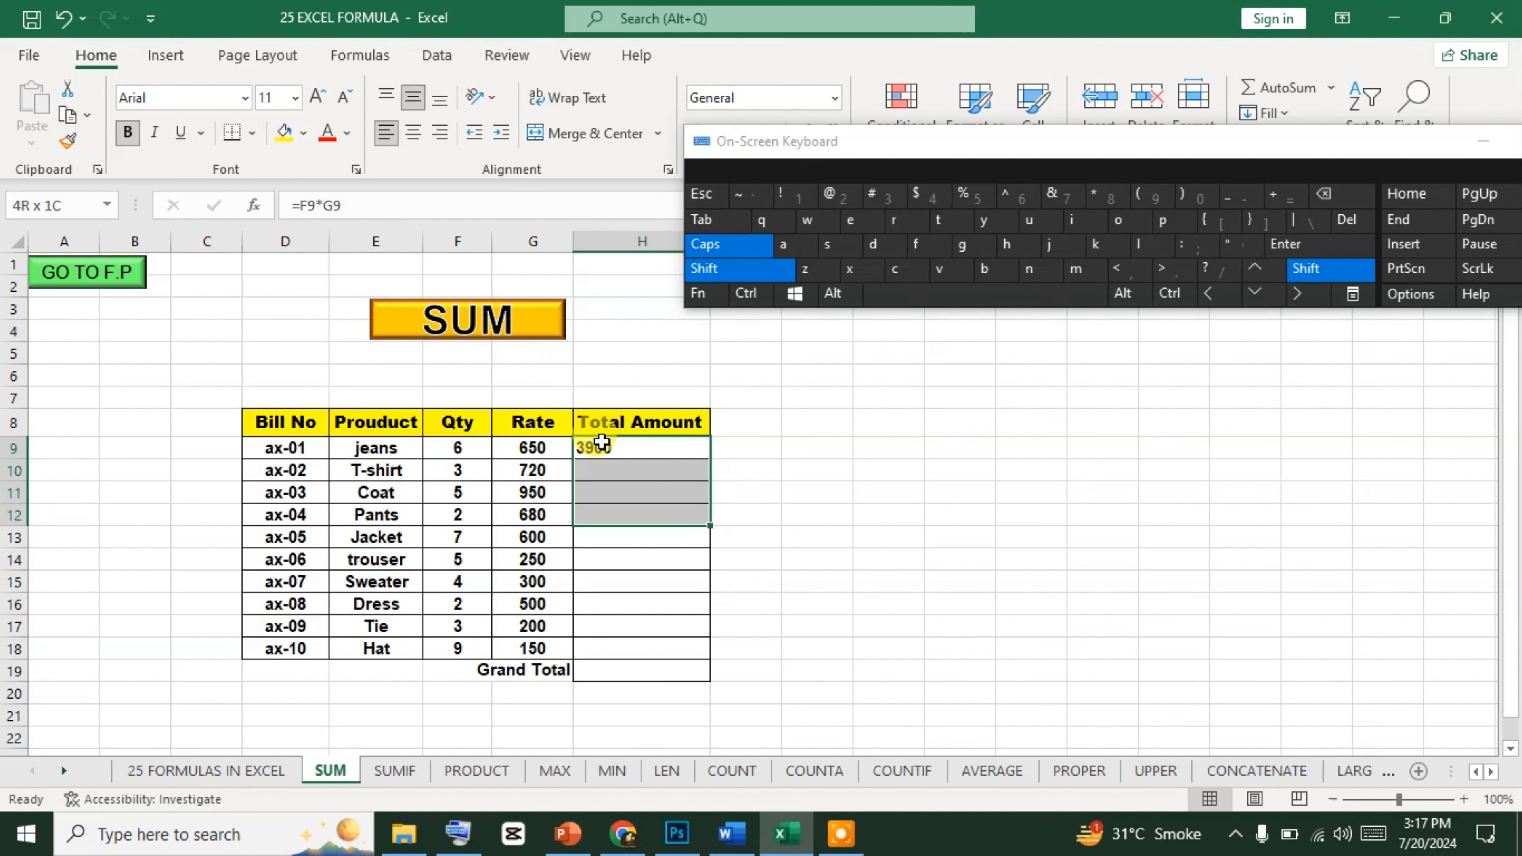
{"action": "key", "text": "shift+Up"}
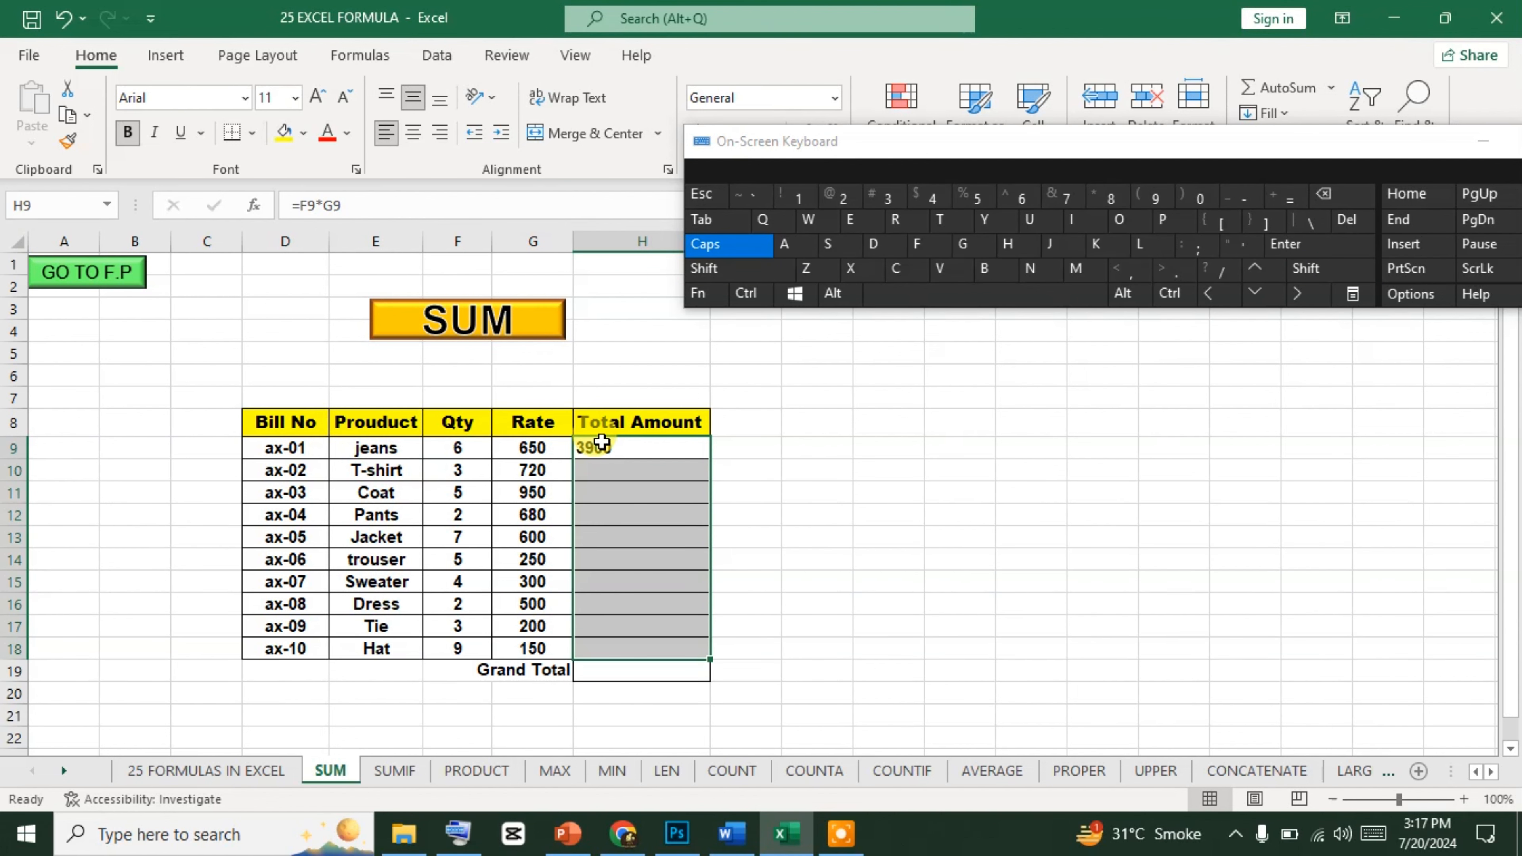
{"action": "left_click", "coordinate": [759, 299]}
{"action": "left_click", "coordinate": [871, 251]}
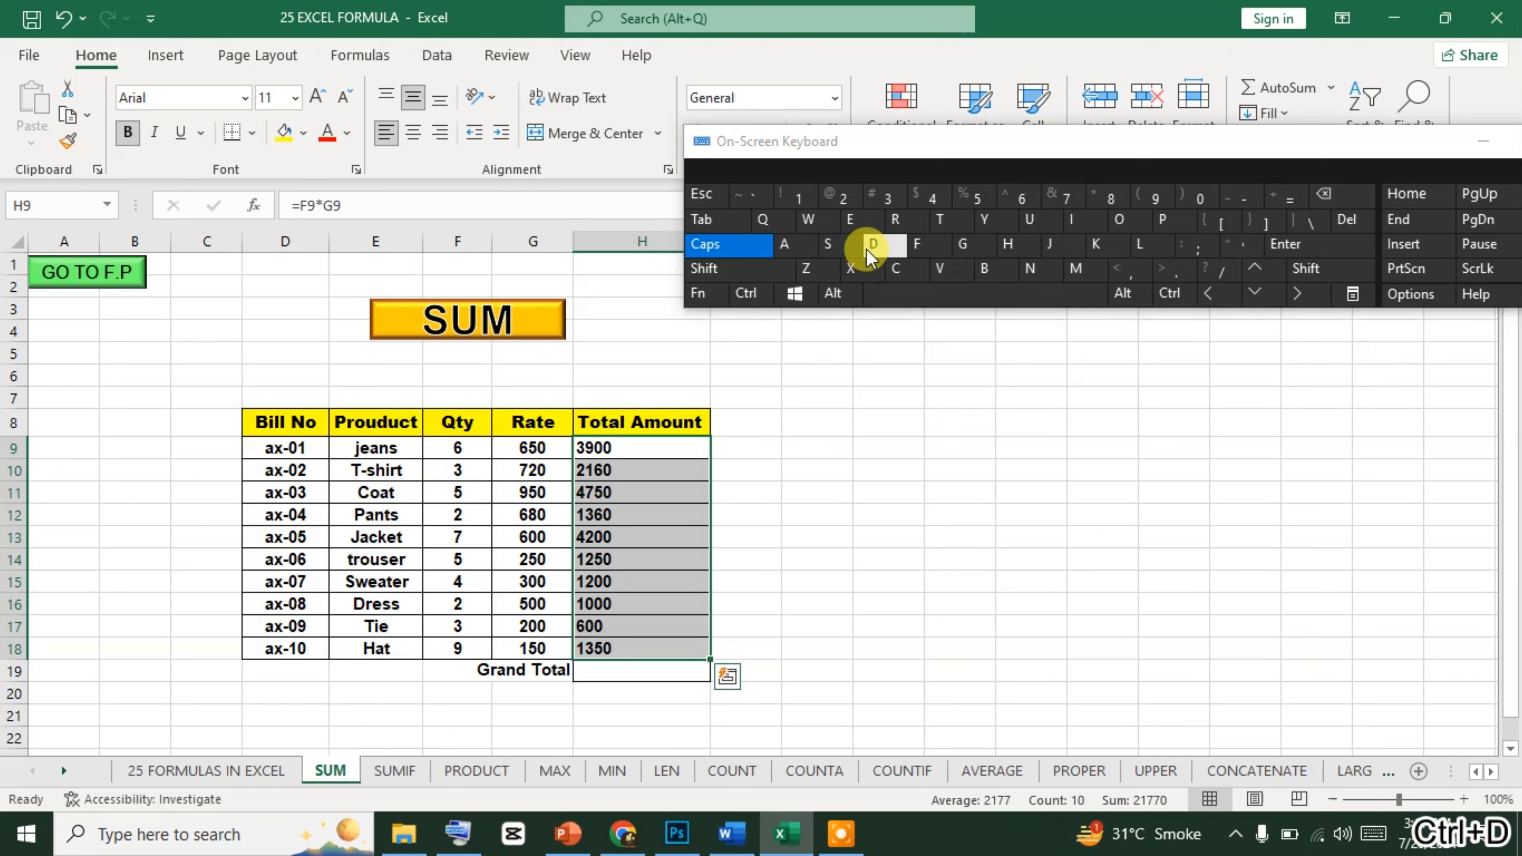
{"action": "left_click", "coordinate": [765, 291]}
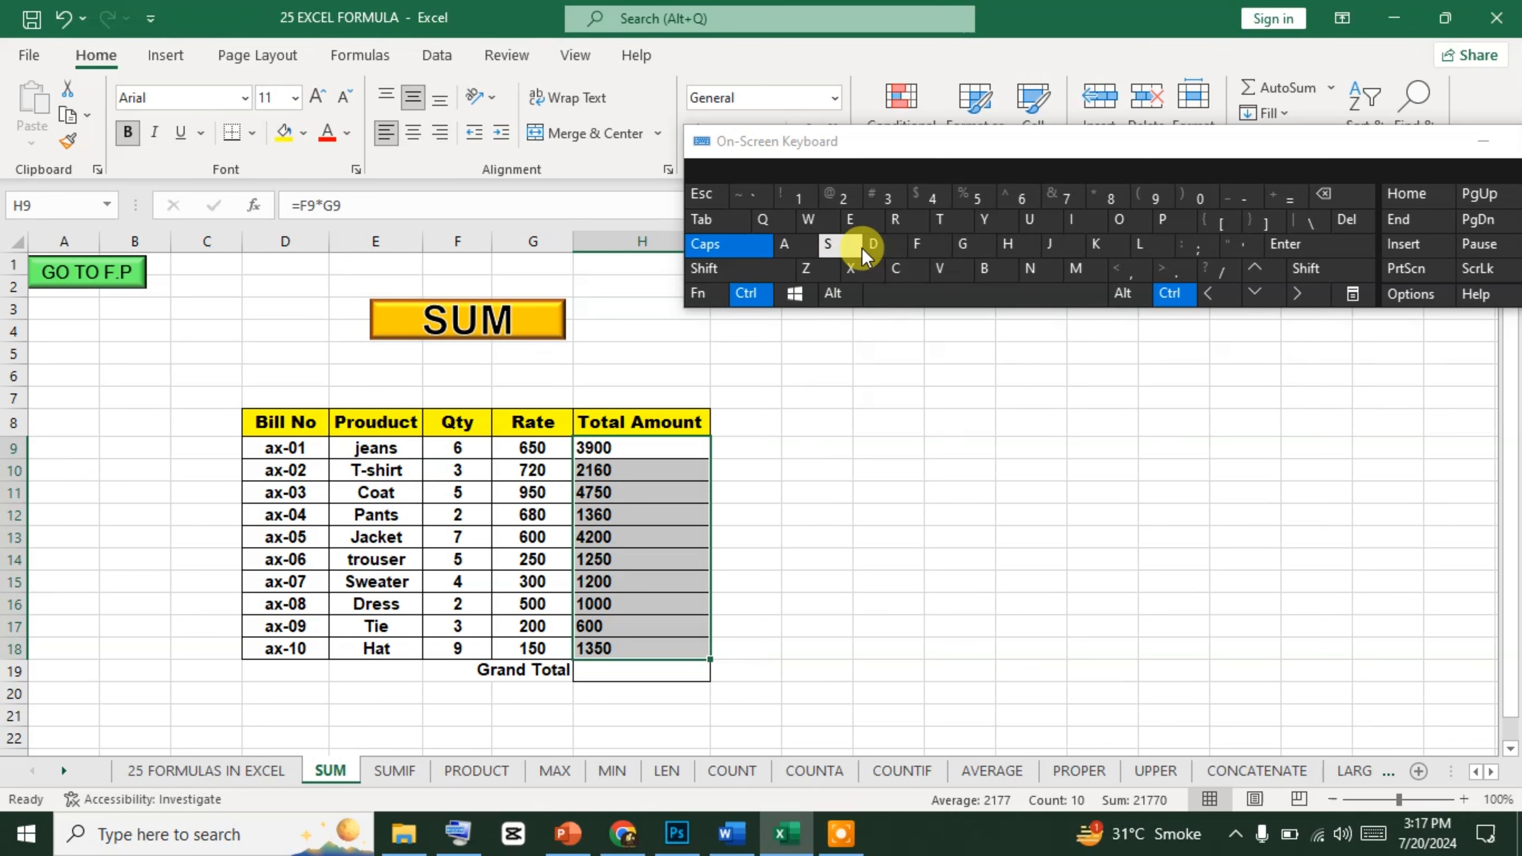
{"action": "left_click", "coordinate": [882, 248]}
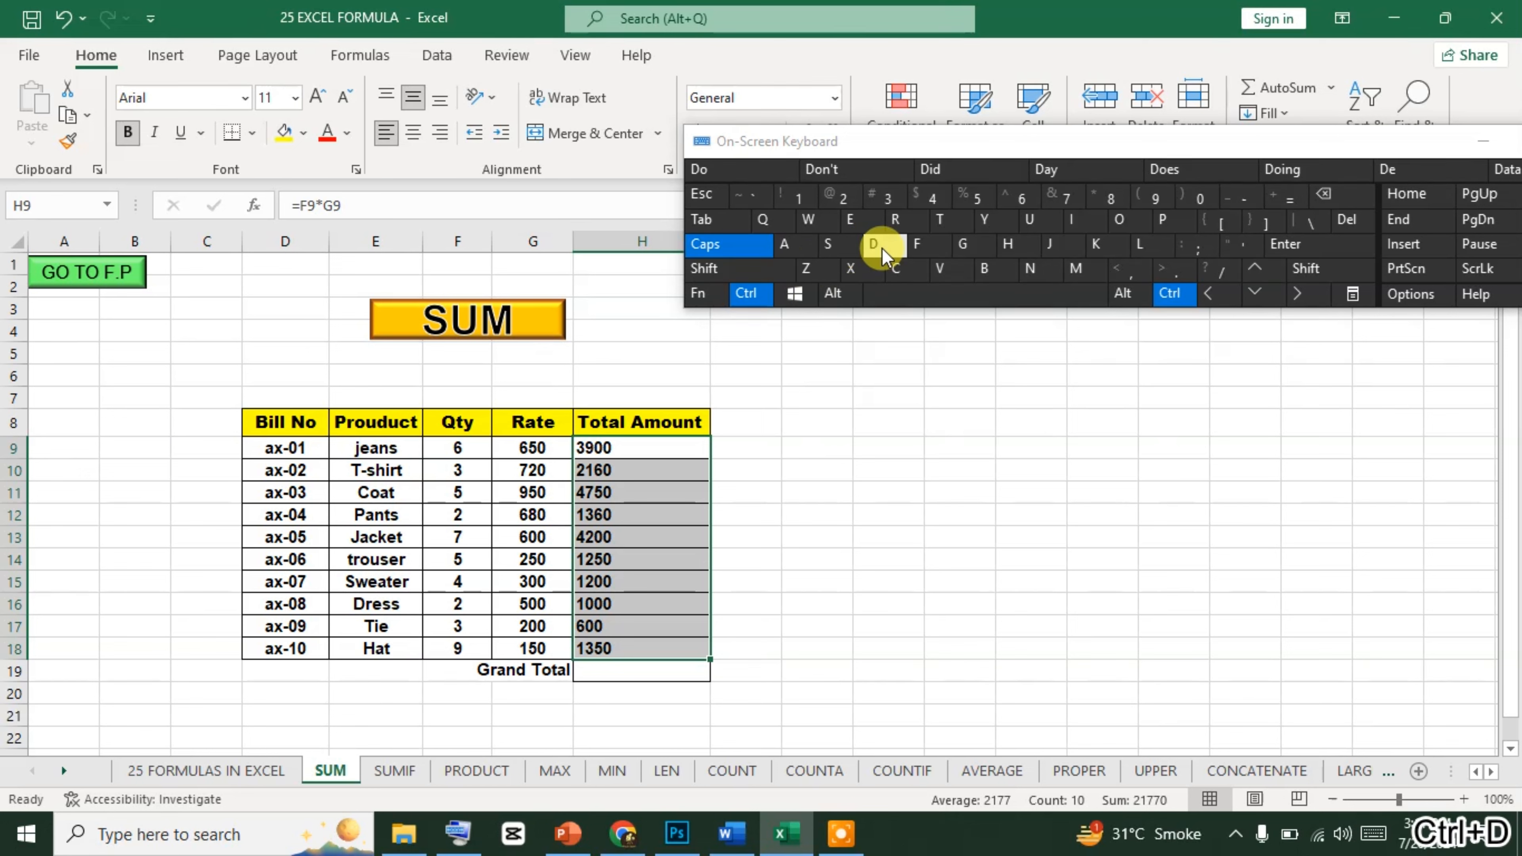
Replace the formula in H9 with +F9+G9 to add the jeans quantity and rate.
{"action": "left_click", "coordinate": [688, 446]}
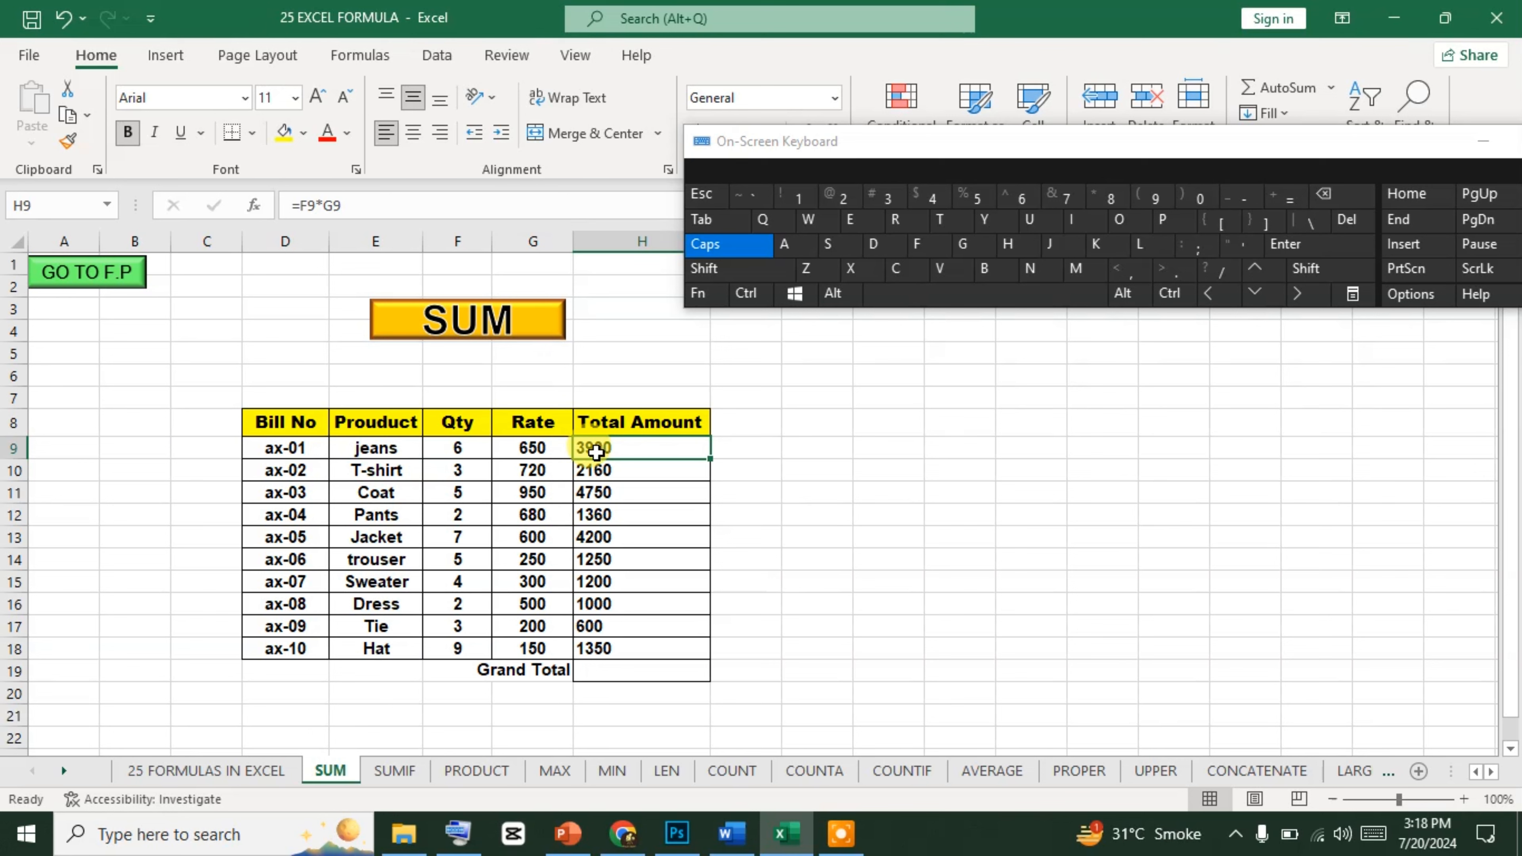
{"action": "type", "text": "+"}
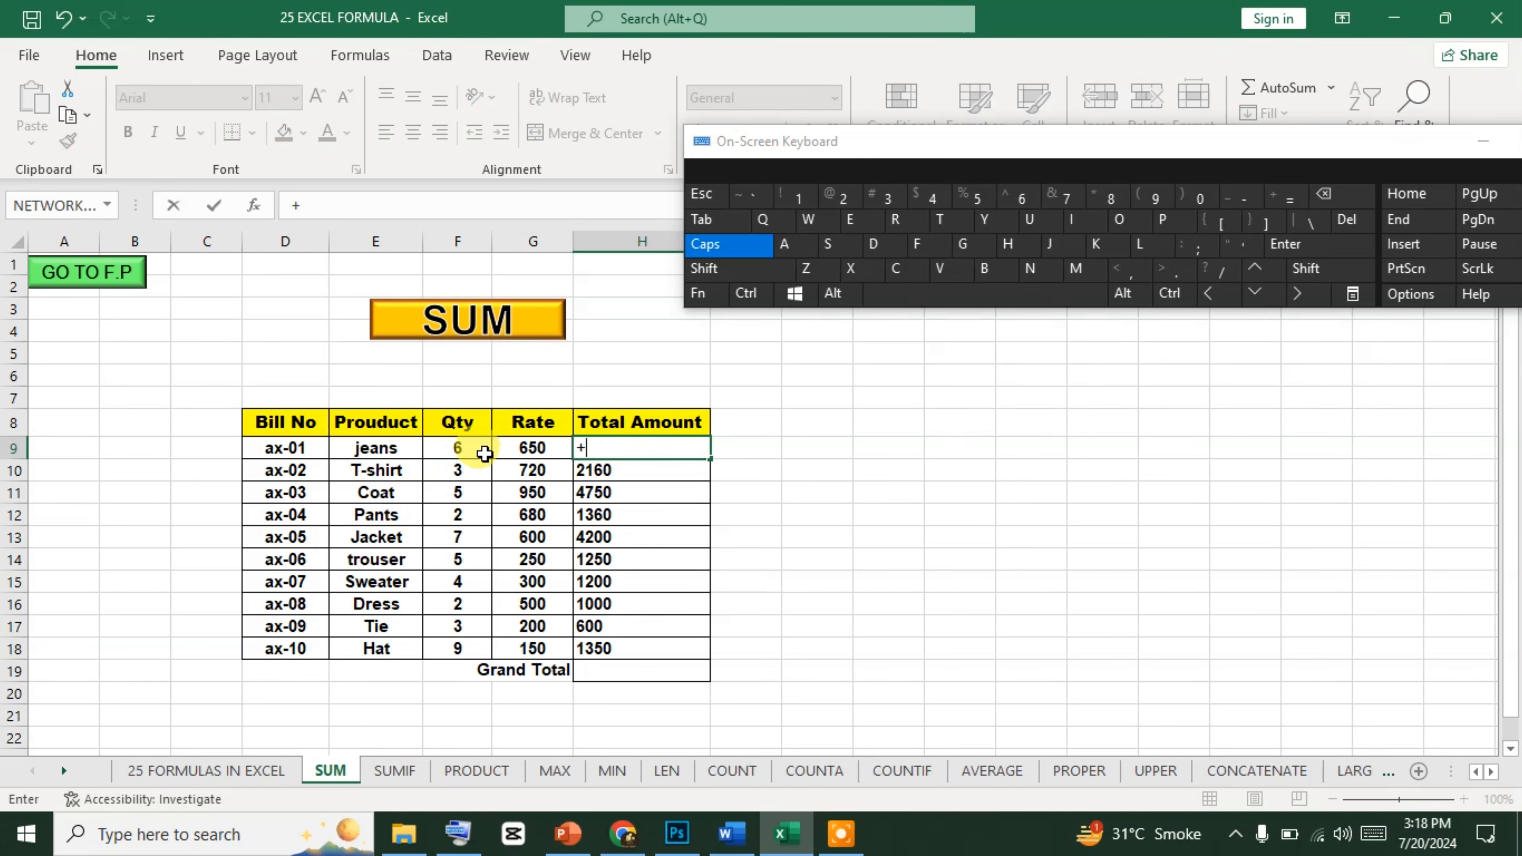
{"action": "left_click", "coordinate": [477, 454]}
{"action": "type", "text": "+"}
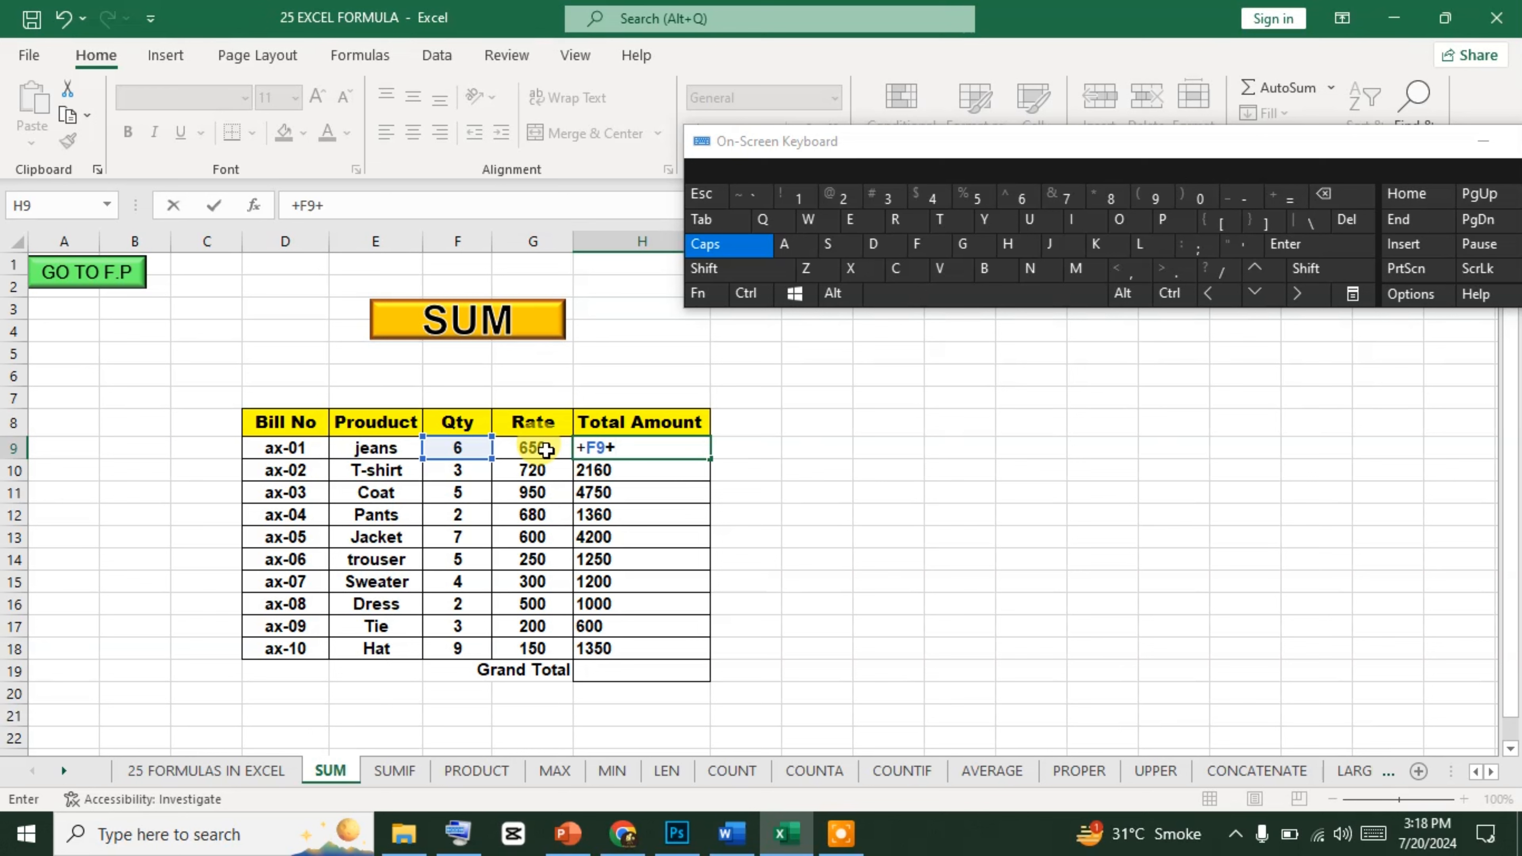
{"action": "left_click", "coordinate": [1326, 198]}
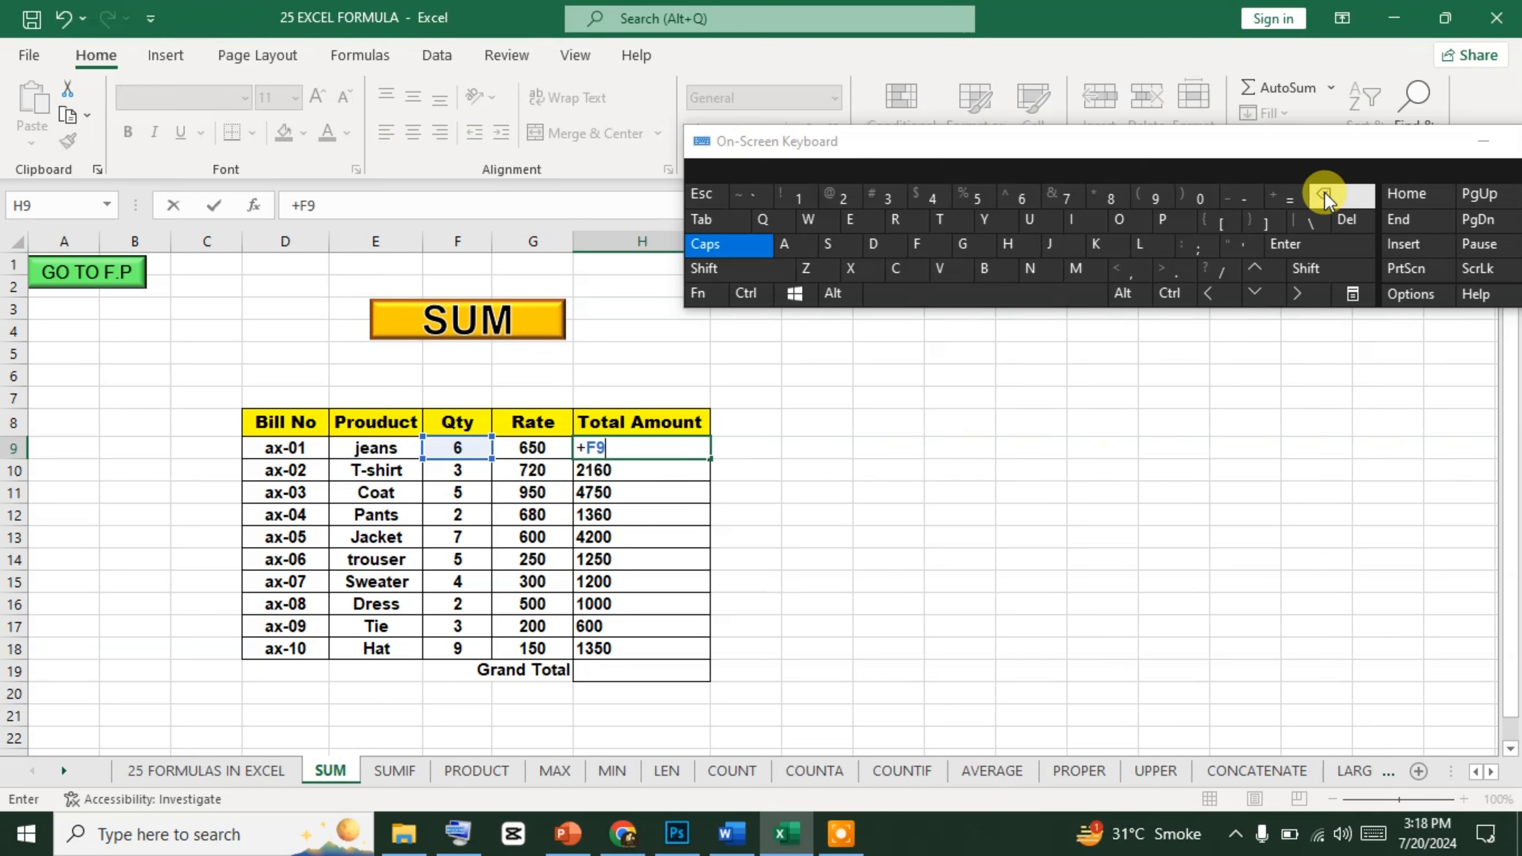
{"action": "left_click", "coordinate": [1330, 261]}
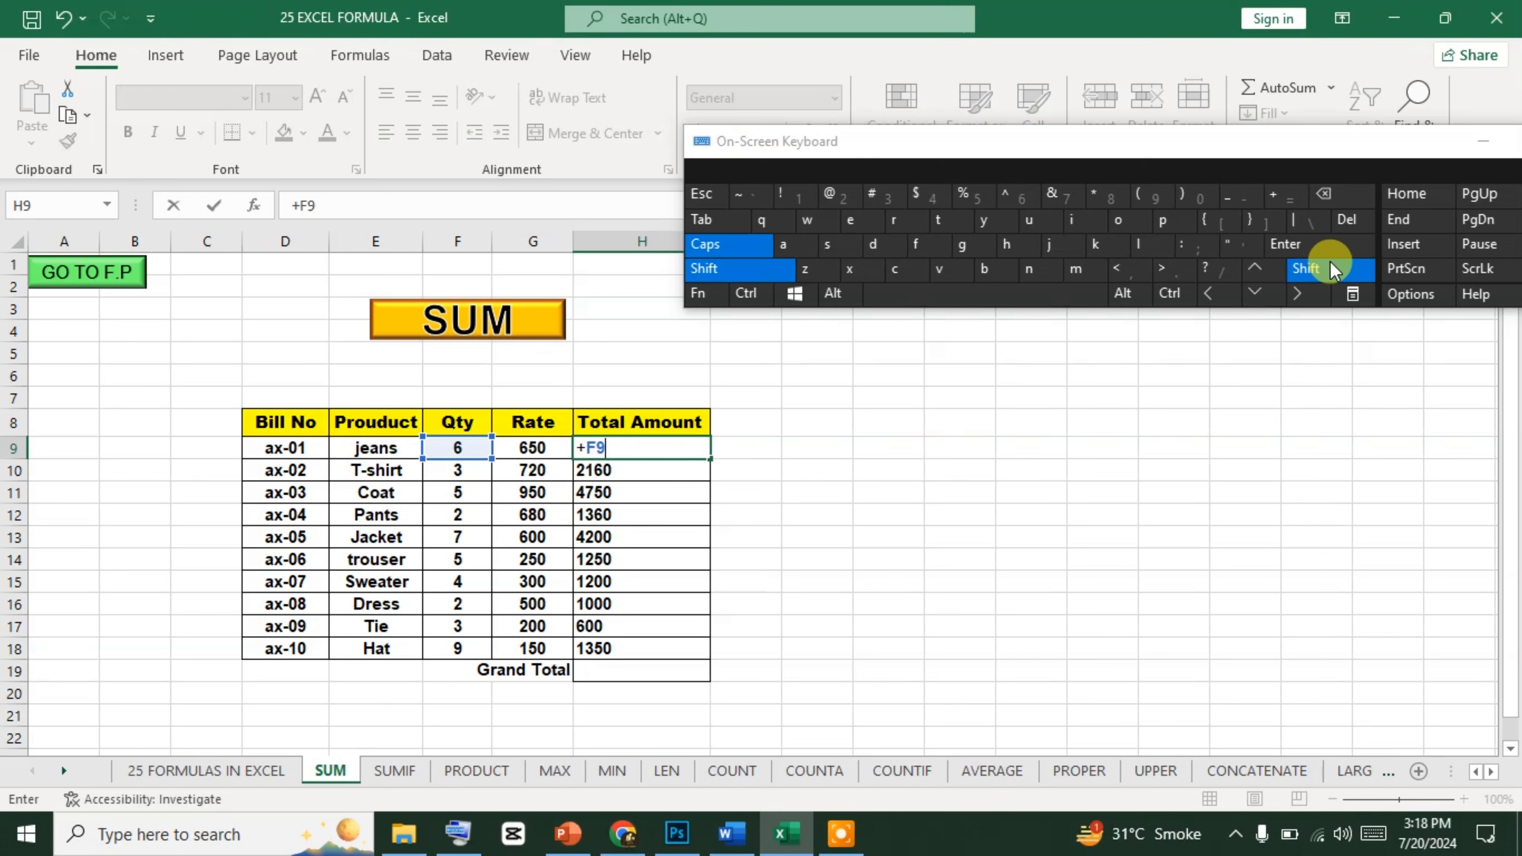
{"action": "left_click", "coordinate": [1277, 194]}
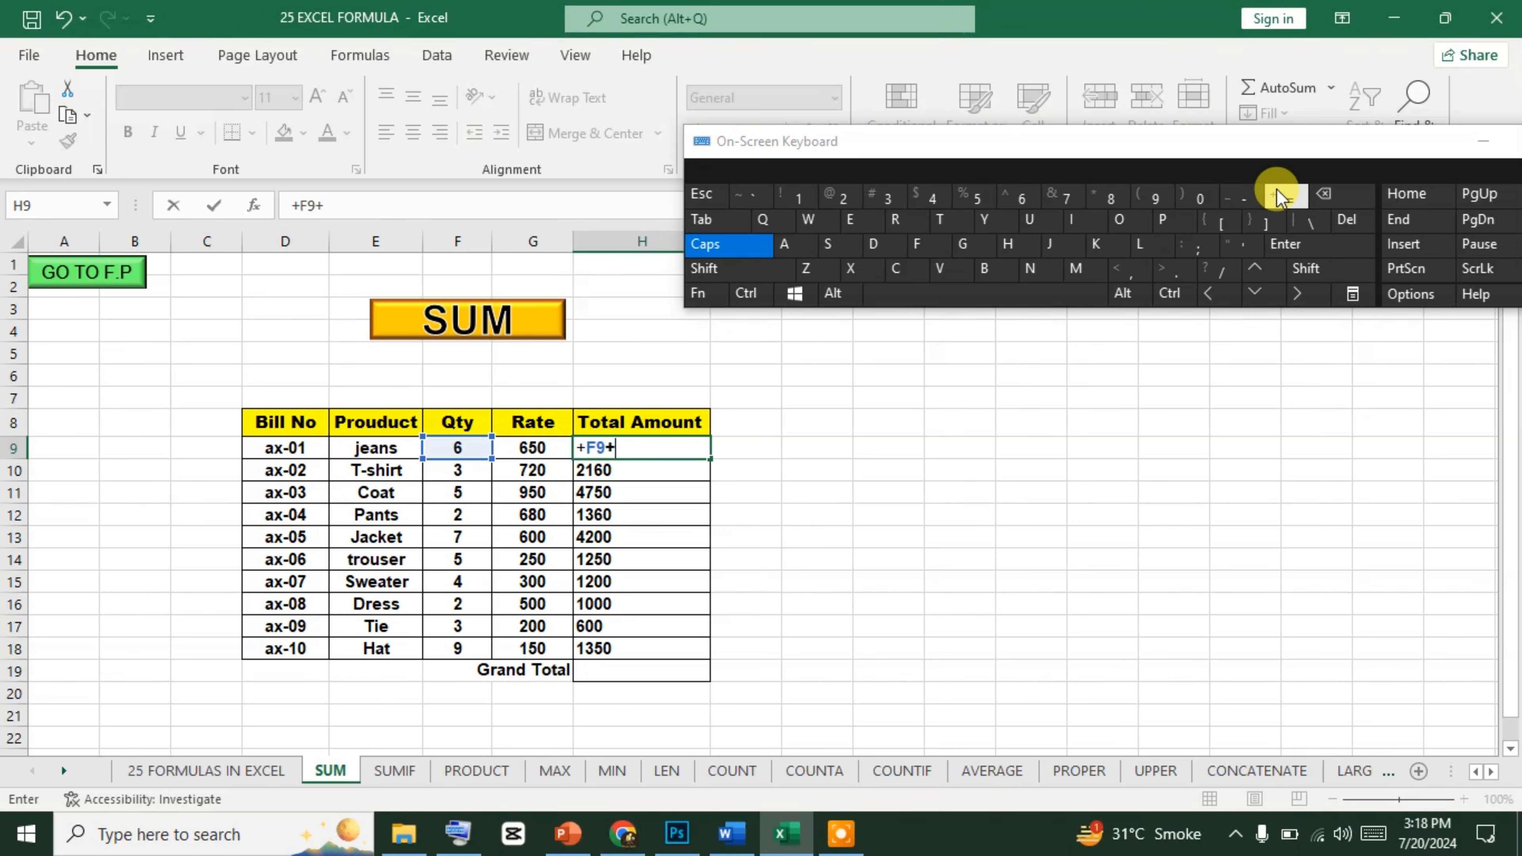
{"action": "left_click", "coordinate": [551, 448]}
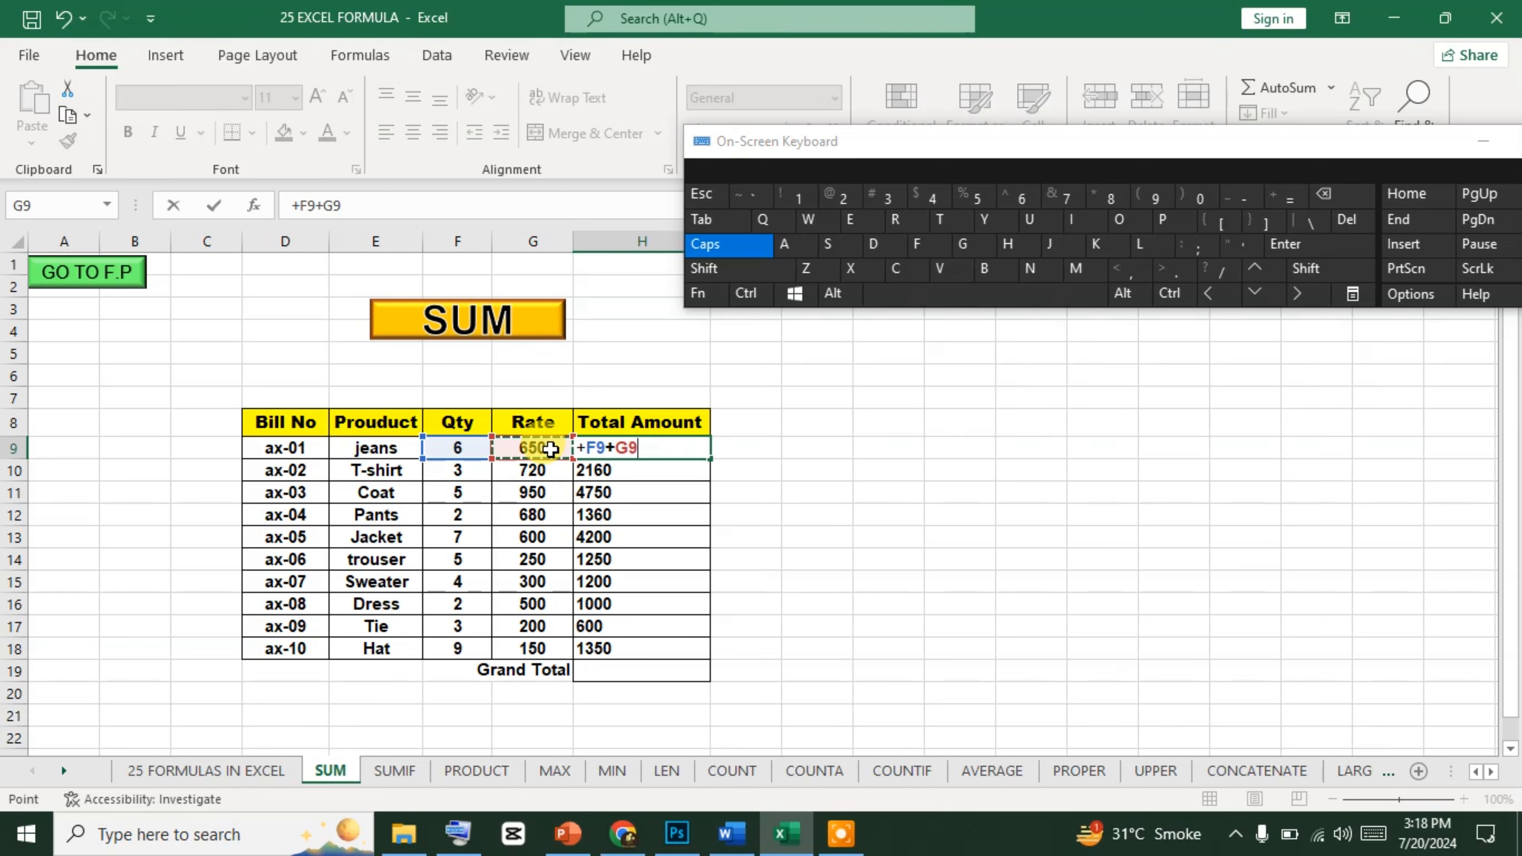
{"action": "left_click", "coordinate": [1295, 246]}
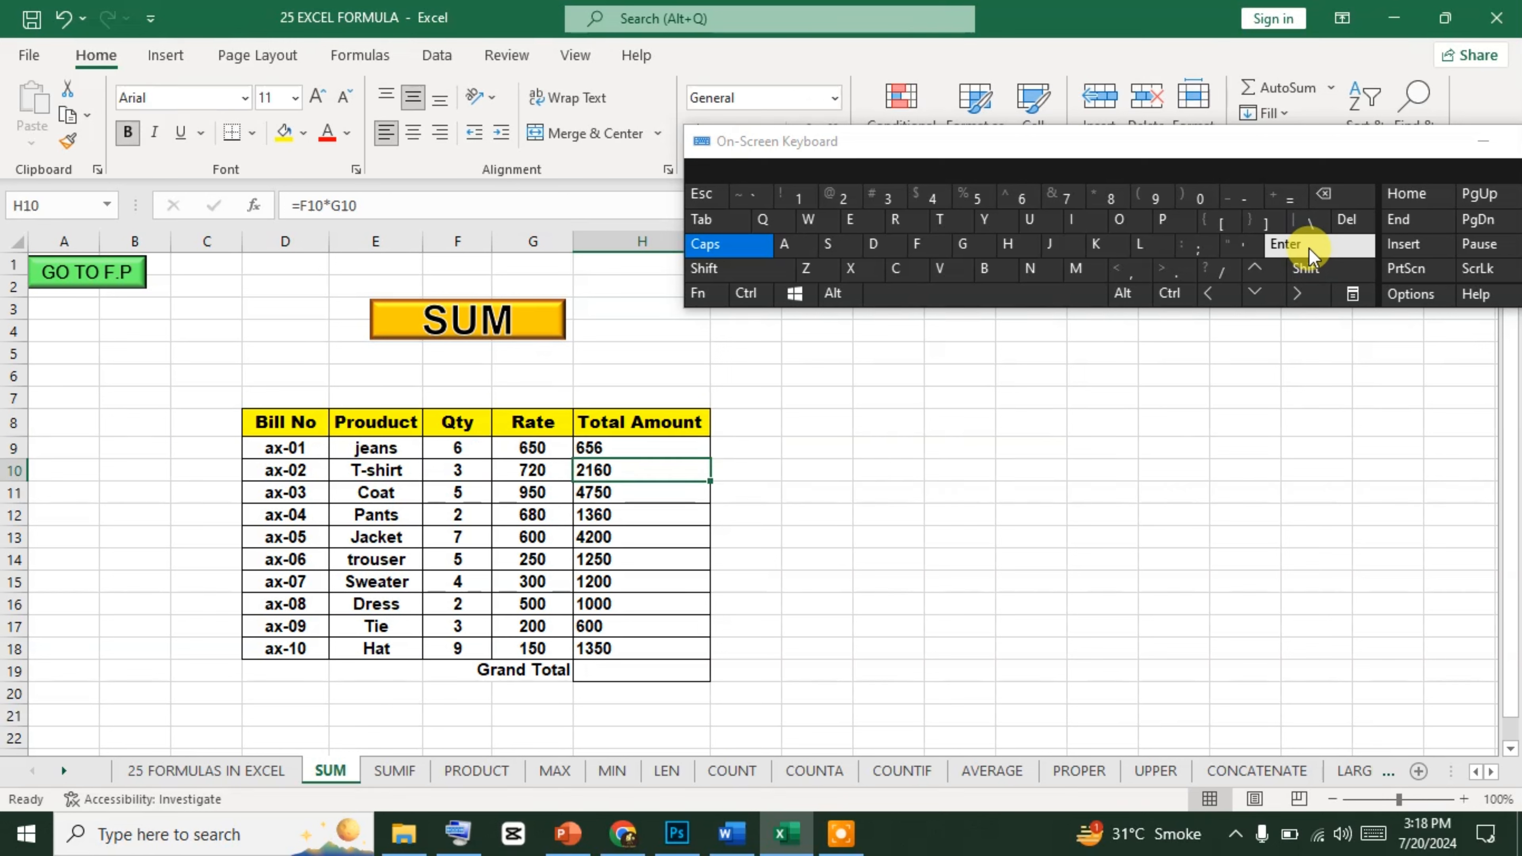
Edit the jeans formula in H9 to =+F9*G9 so it multiplies quantity by rate.
{"action": "left_click", "coordinate": [647, 448]}
{"action": "double_click", "coordinate": [649, 449]}
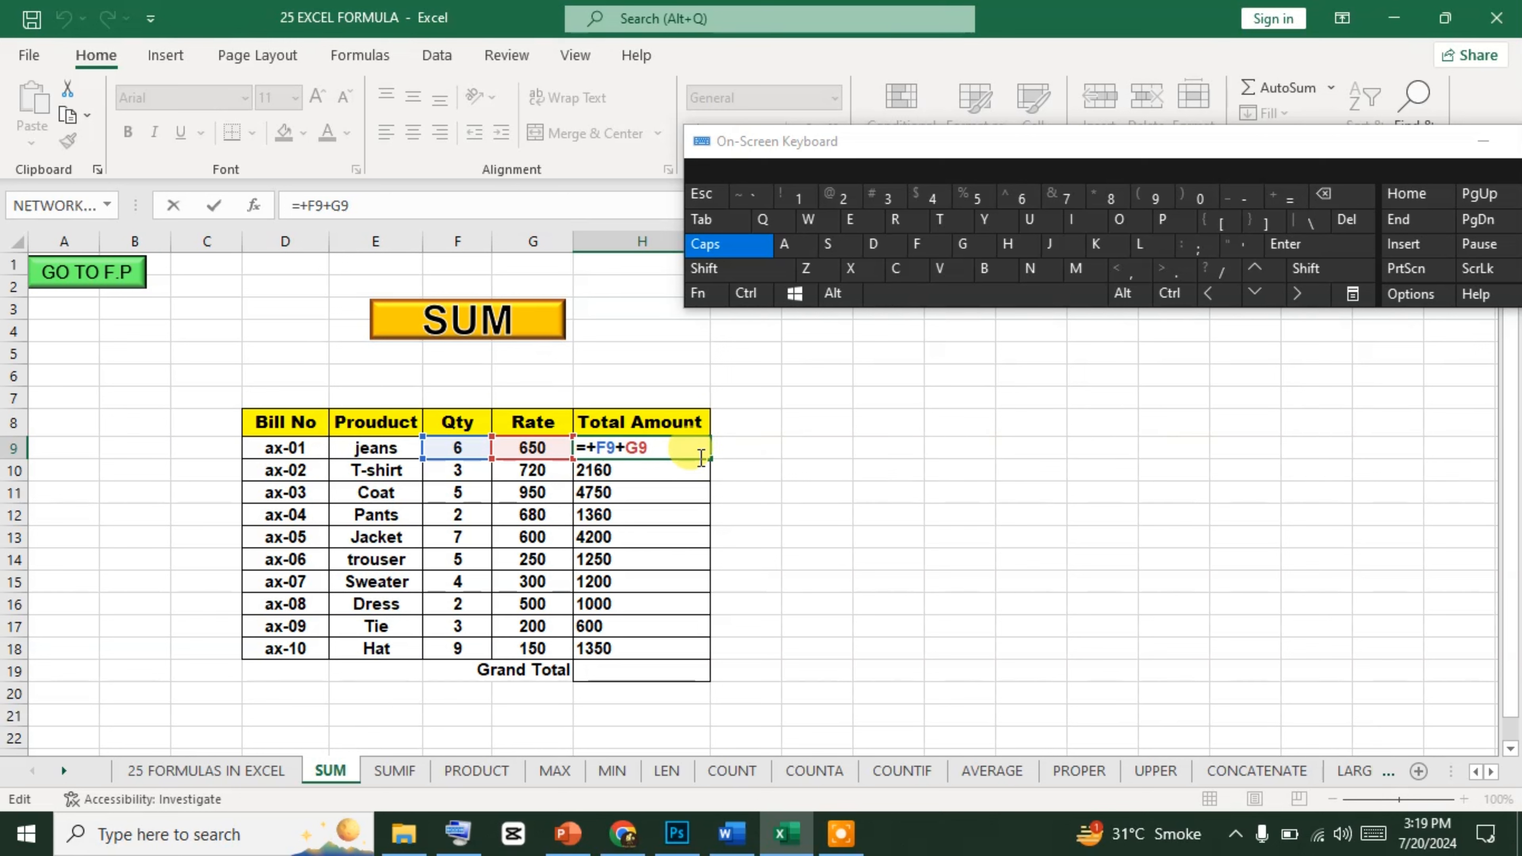
{"action": "left_click", "coordinate": [700, 294]}
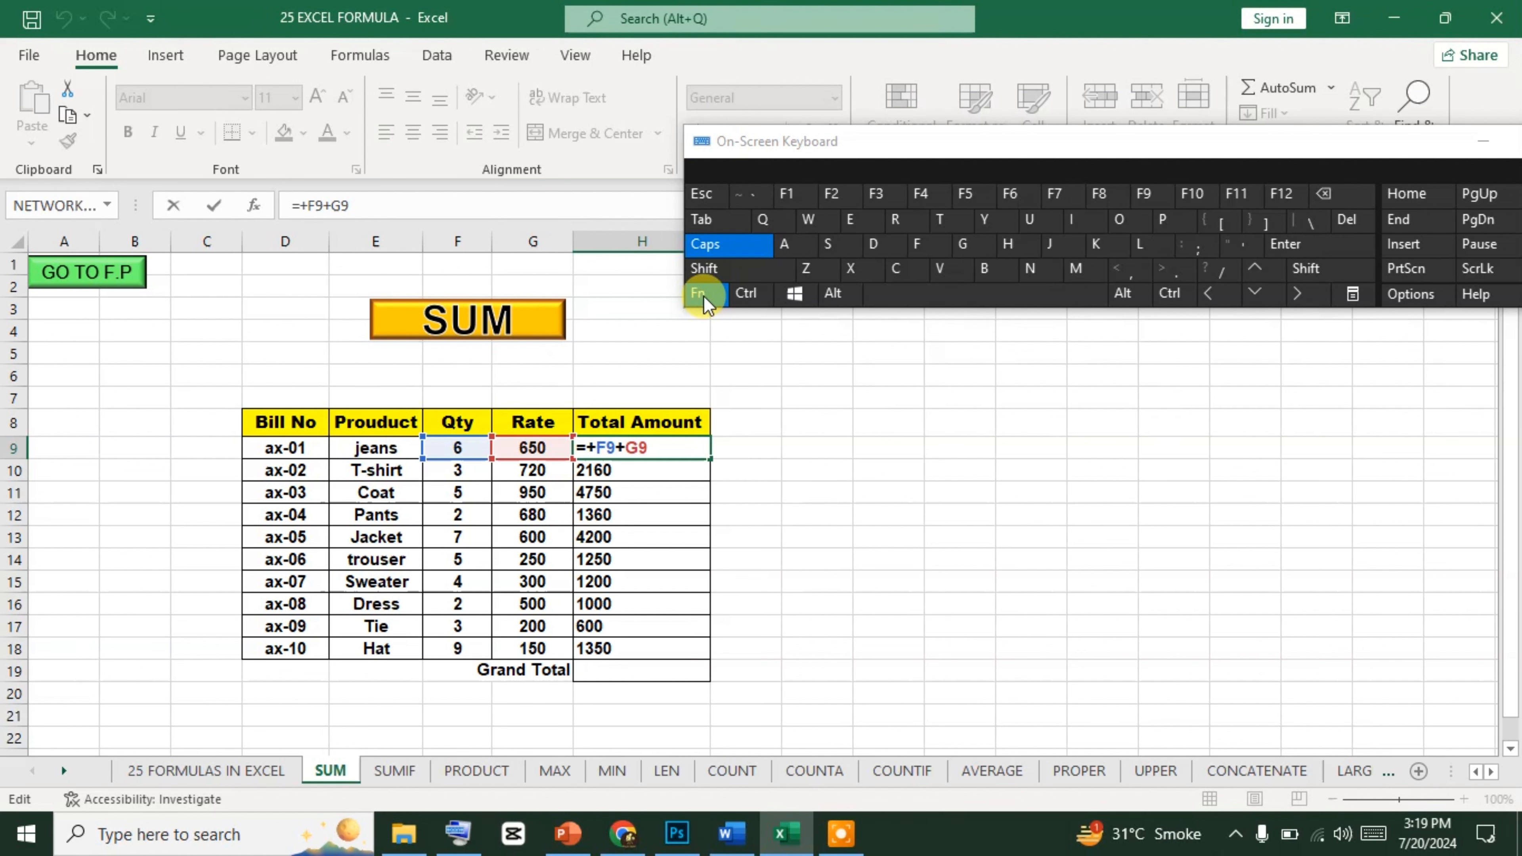
{"action": "key", "text": "Escape"}
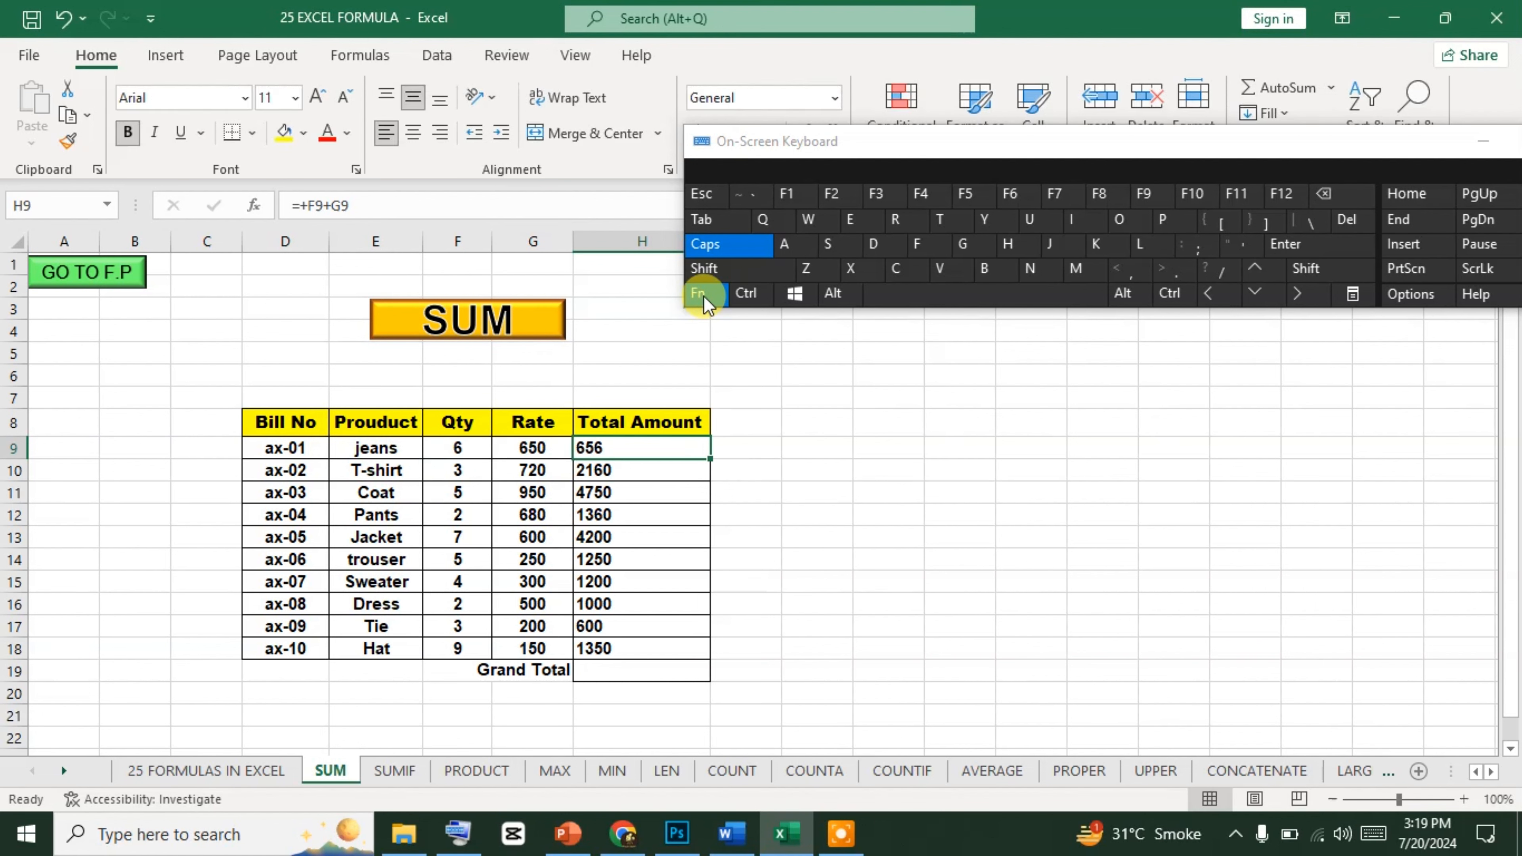
{"action": "left_click", "coordinate": [843, 204]}
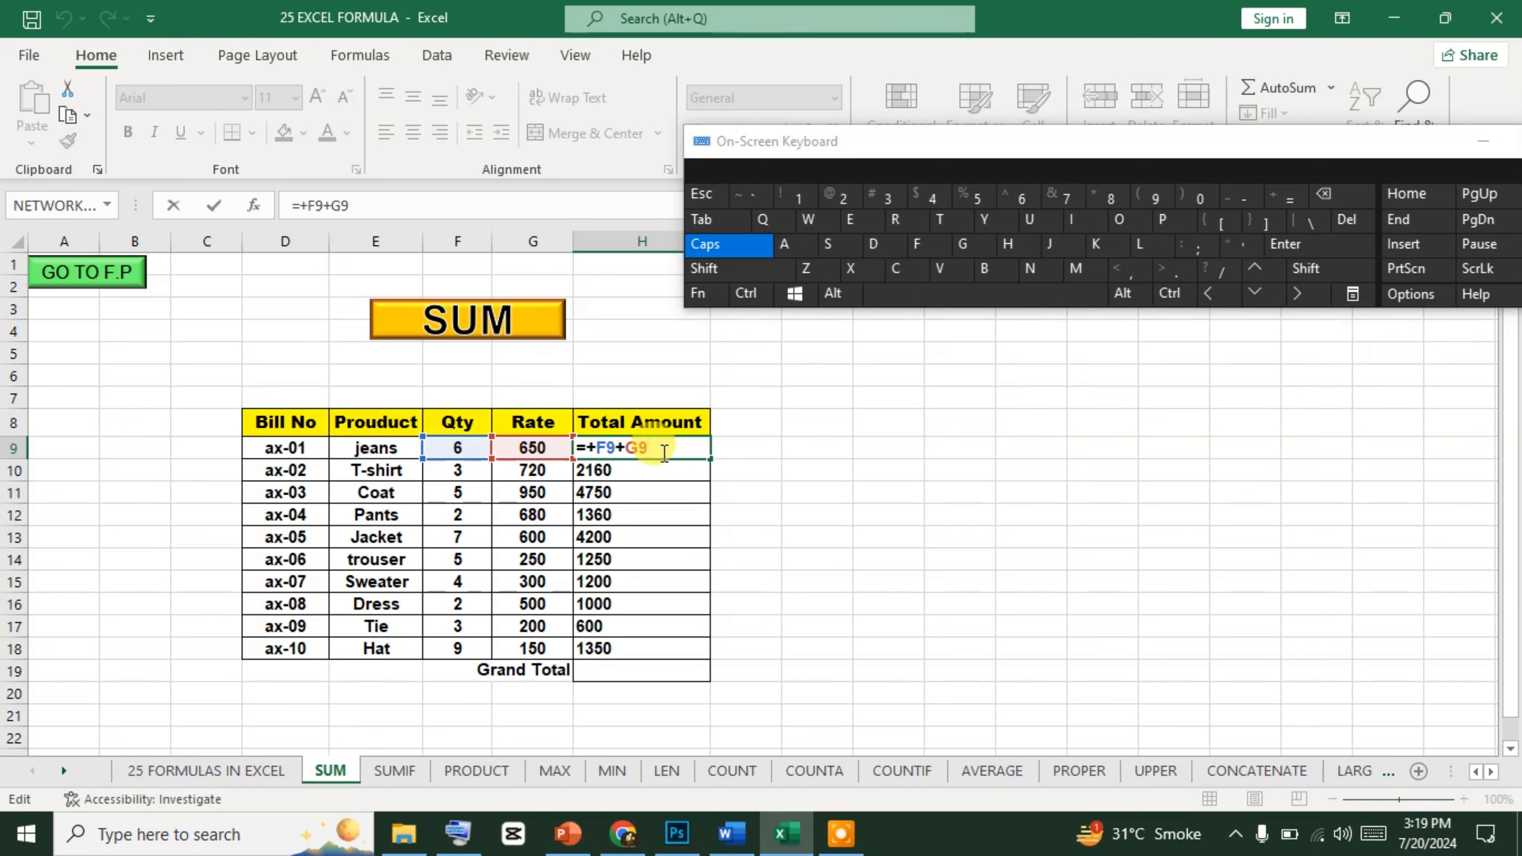
{"action": "left_click", "coordinate": [624, 449]}
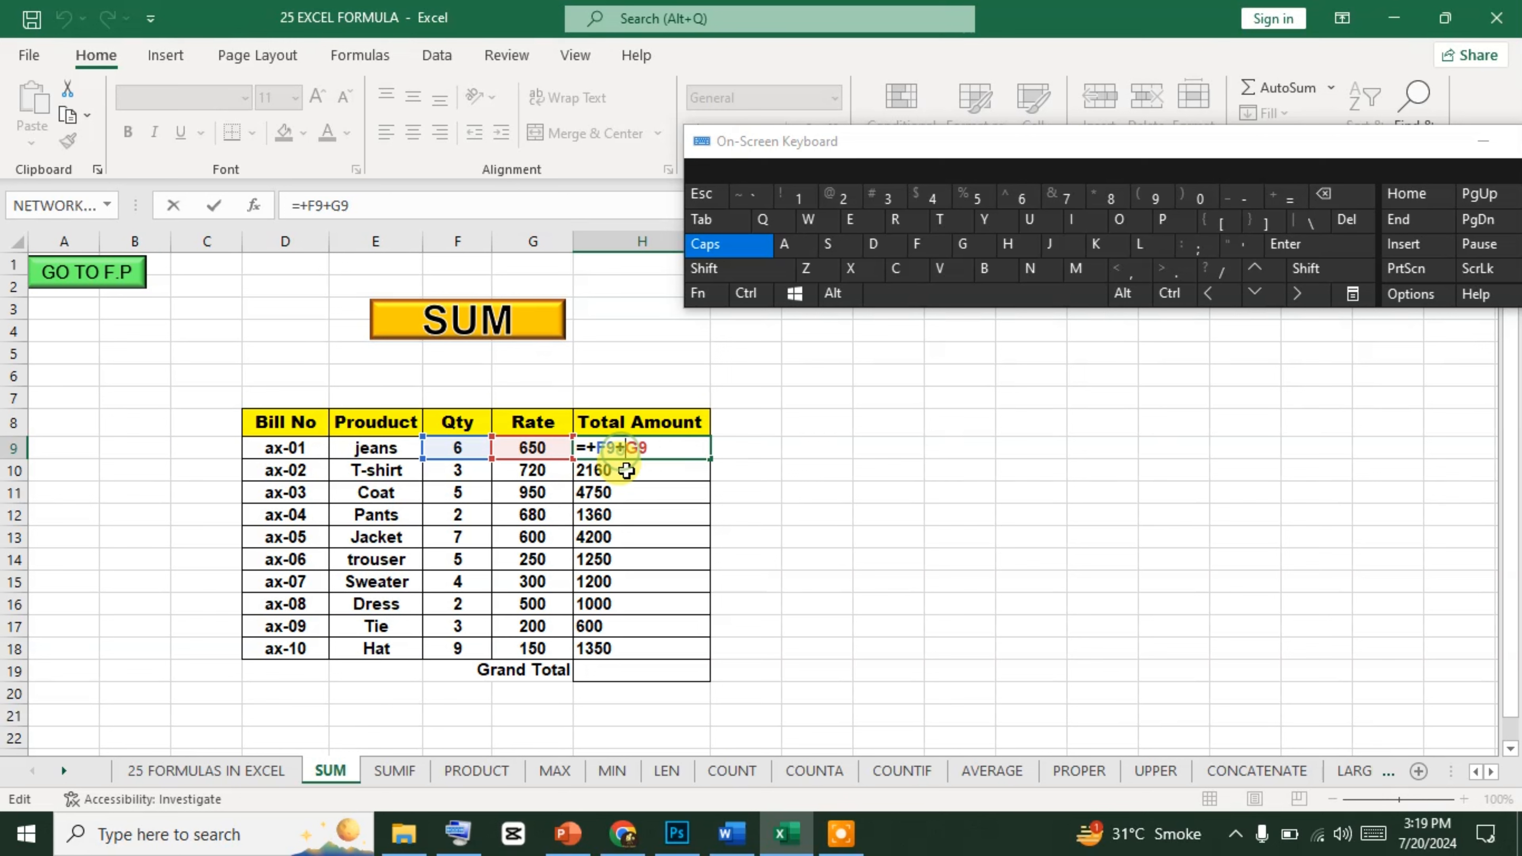
{"action": "key", "text": "BackSpace"}
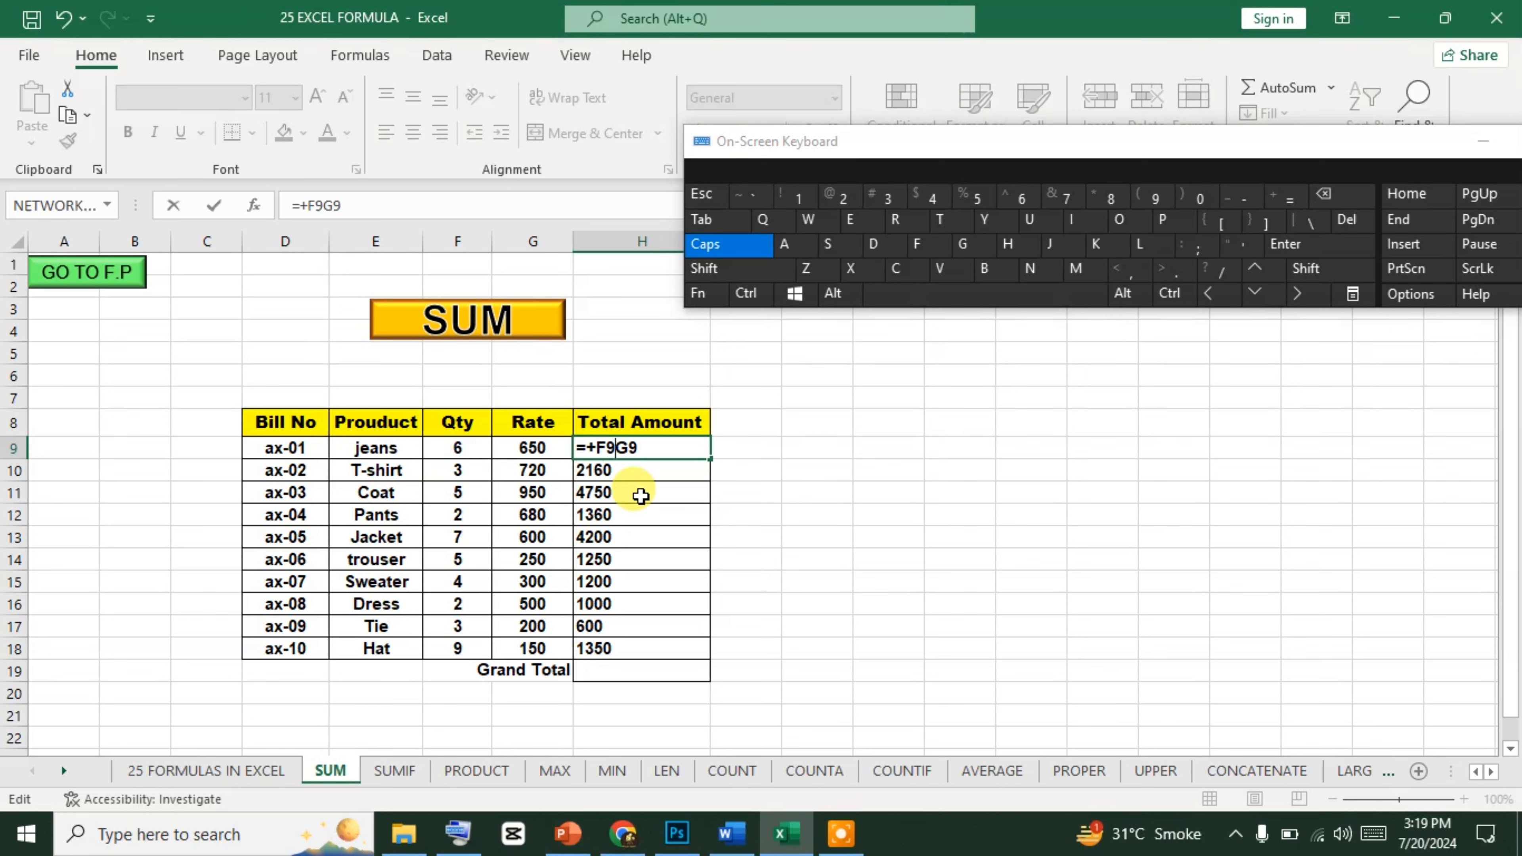
{"action": "left_click", "coordinate": [1313, 272]}
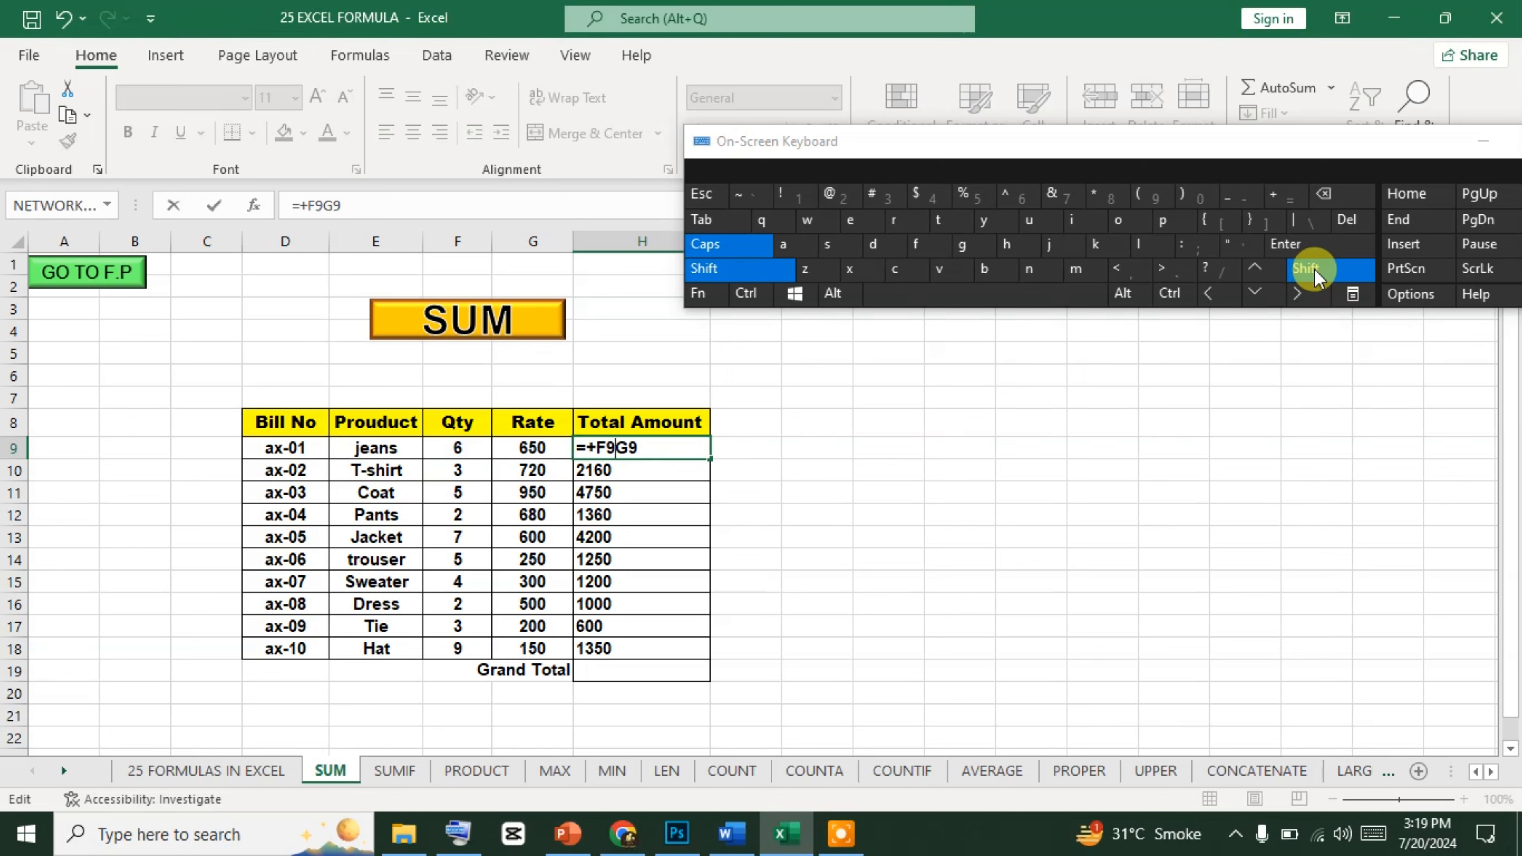
{"action": "left_click", "coordinate": [1093, 200]}
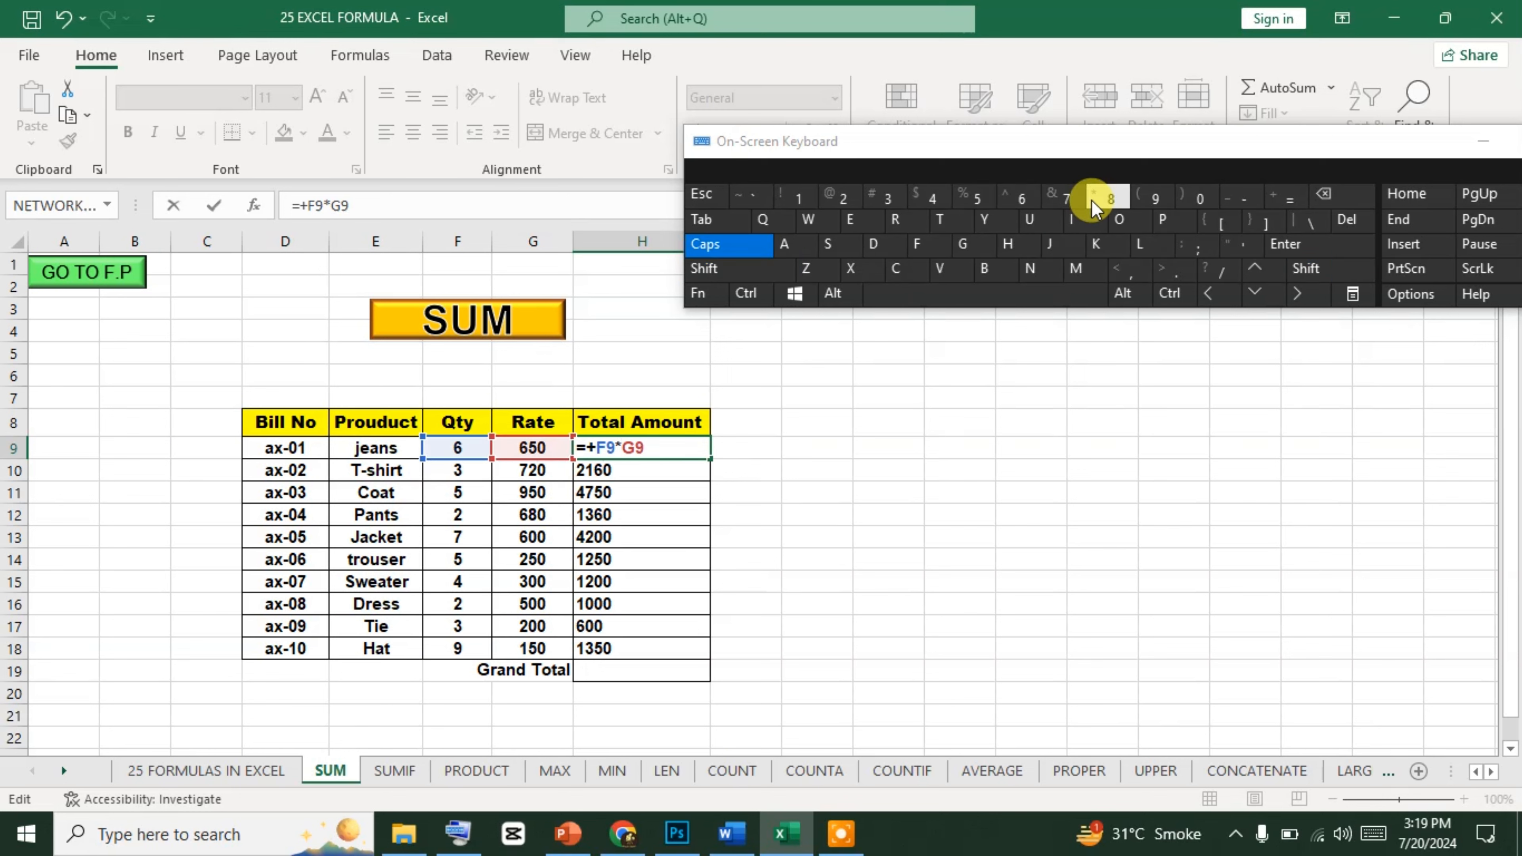
{"action": "left_click", "coordinate": [1286, 244]}
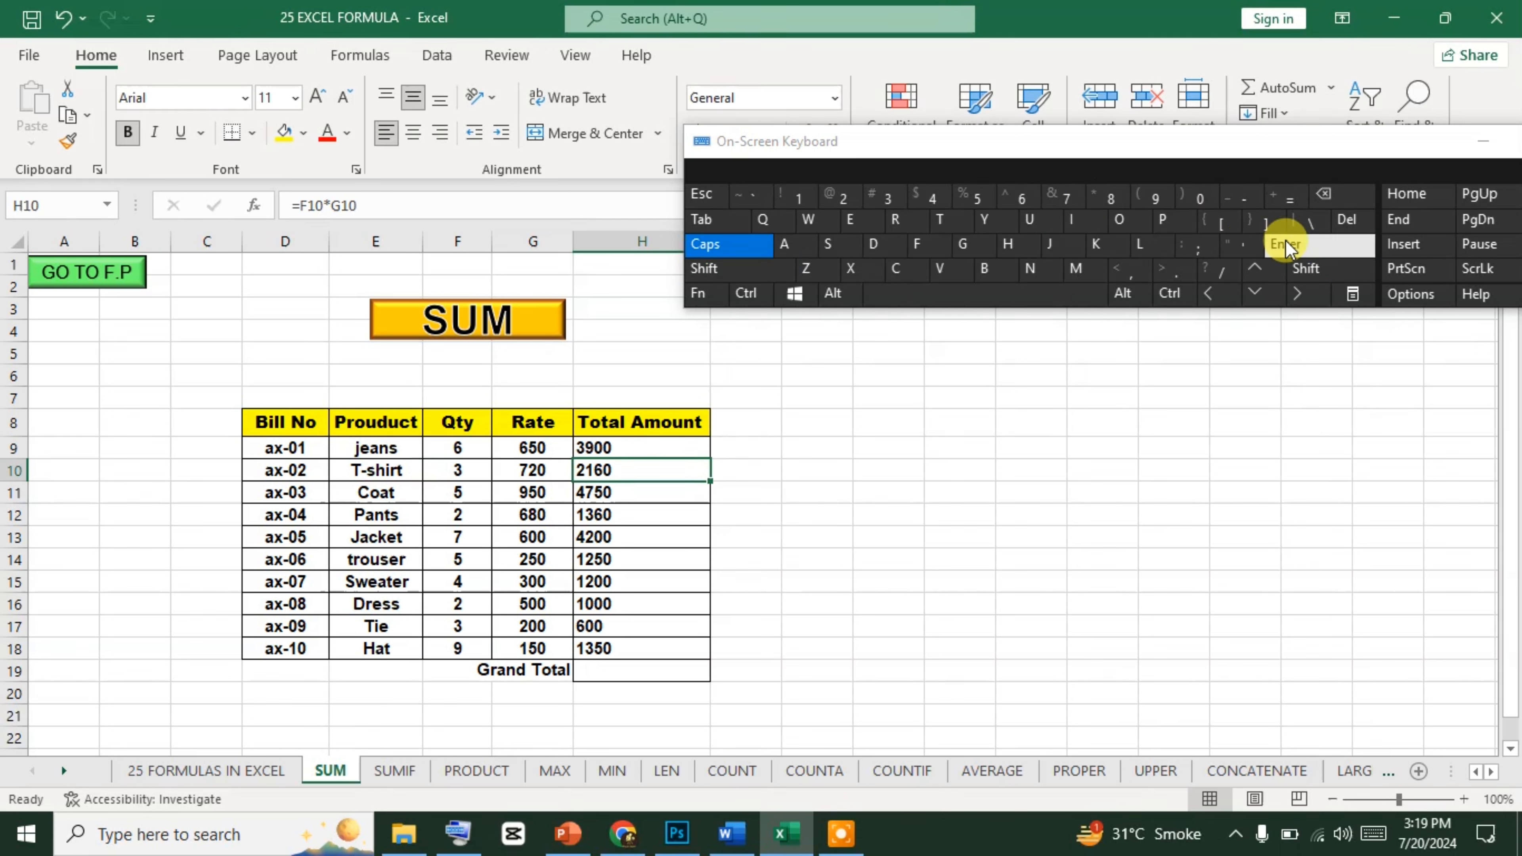
{"action": "key", "text": "Up"}
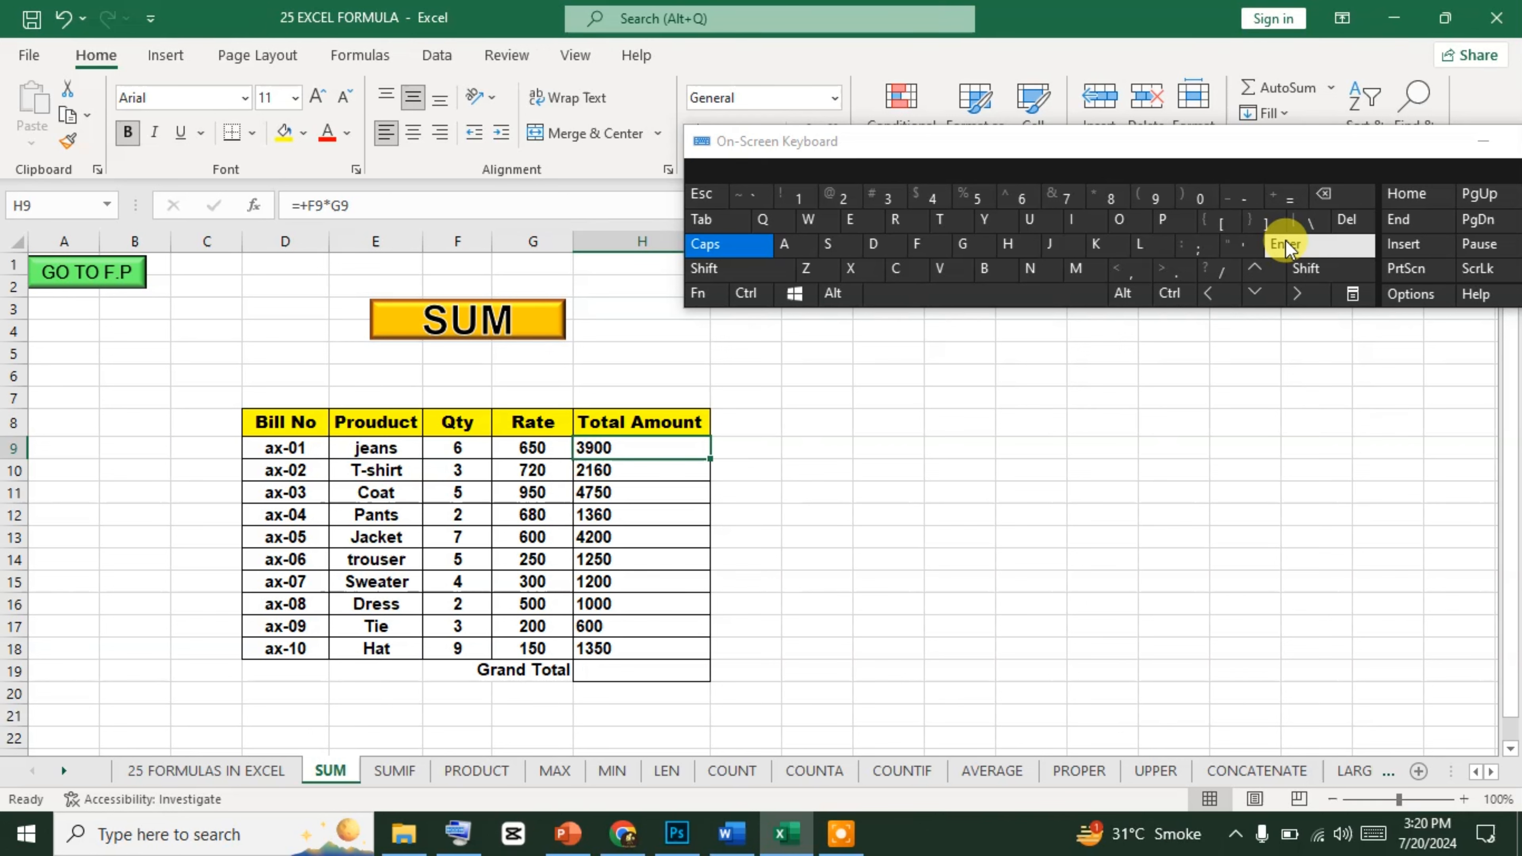
Begin a SUM formula in the Grand Total cell H19 with =SUM(.
{"action": "left_click", "coordinate": [1286, 246]}
{"action": "left_click", "coordinate": [1285, 245]}
{"action": "left_click", "coordinate": [1285, 246]}
{"action": "left_click", "coordinate": [1285, 246]}
{"action": "left_click", "coordinate": [1286, 246]}
{"action": "left_click", "coordinate": [1286, 245]}
{"action": "left_click", "coordinate": [1285, 246]}
{"action": "left_click", "coordinate": [1285, 246]}
{"action": "left_click", "coordinate": [1286, 246]}
{"action": "left_click", "coordinate": [1286, 246]}
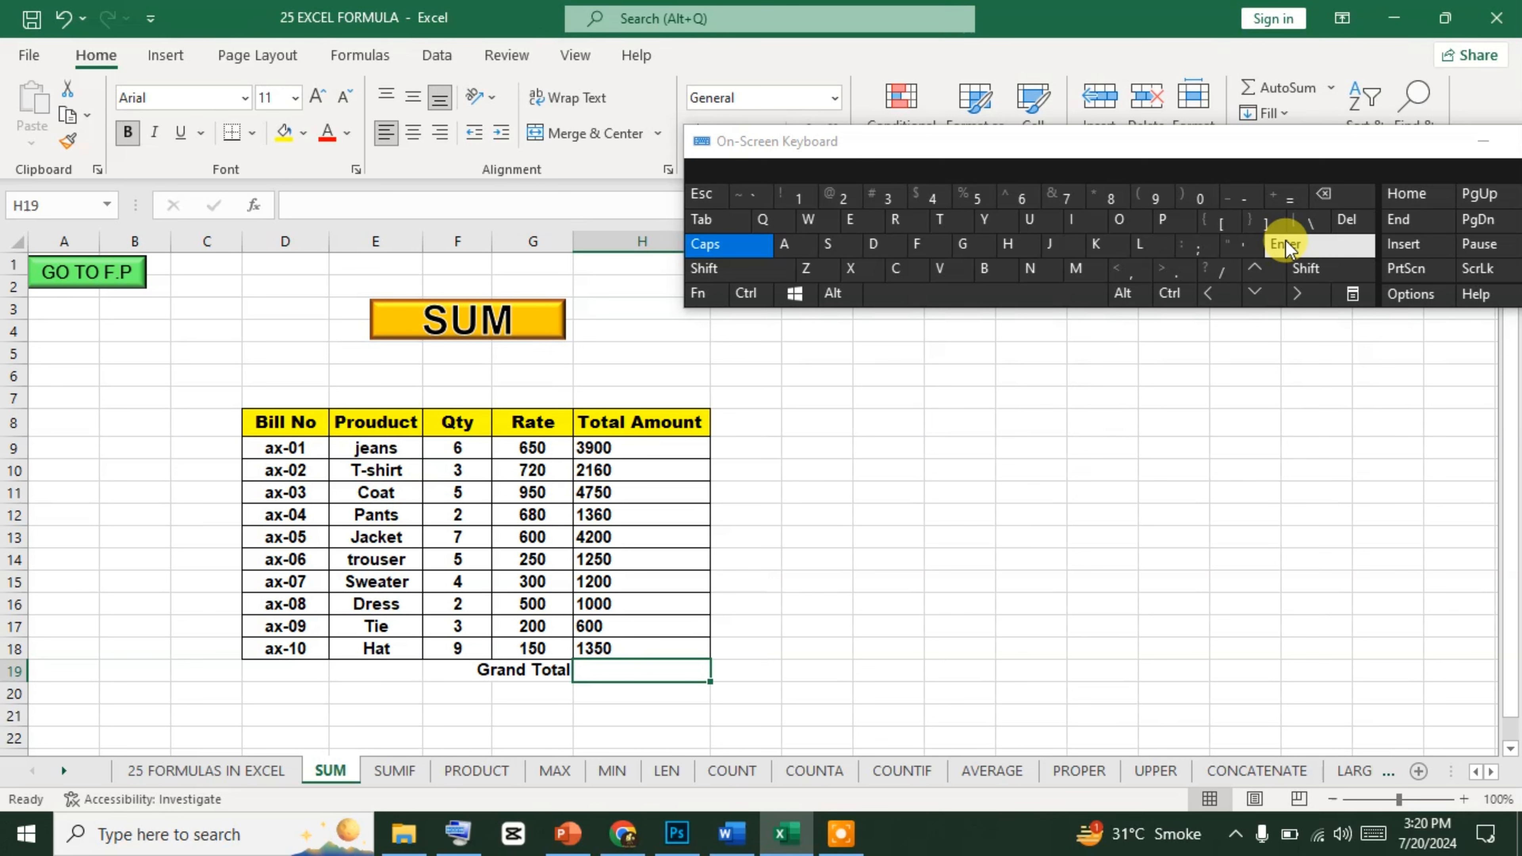
{"action": "type", "text": "SUM"}
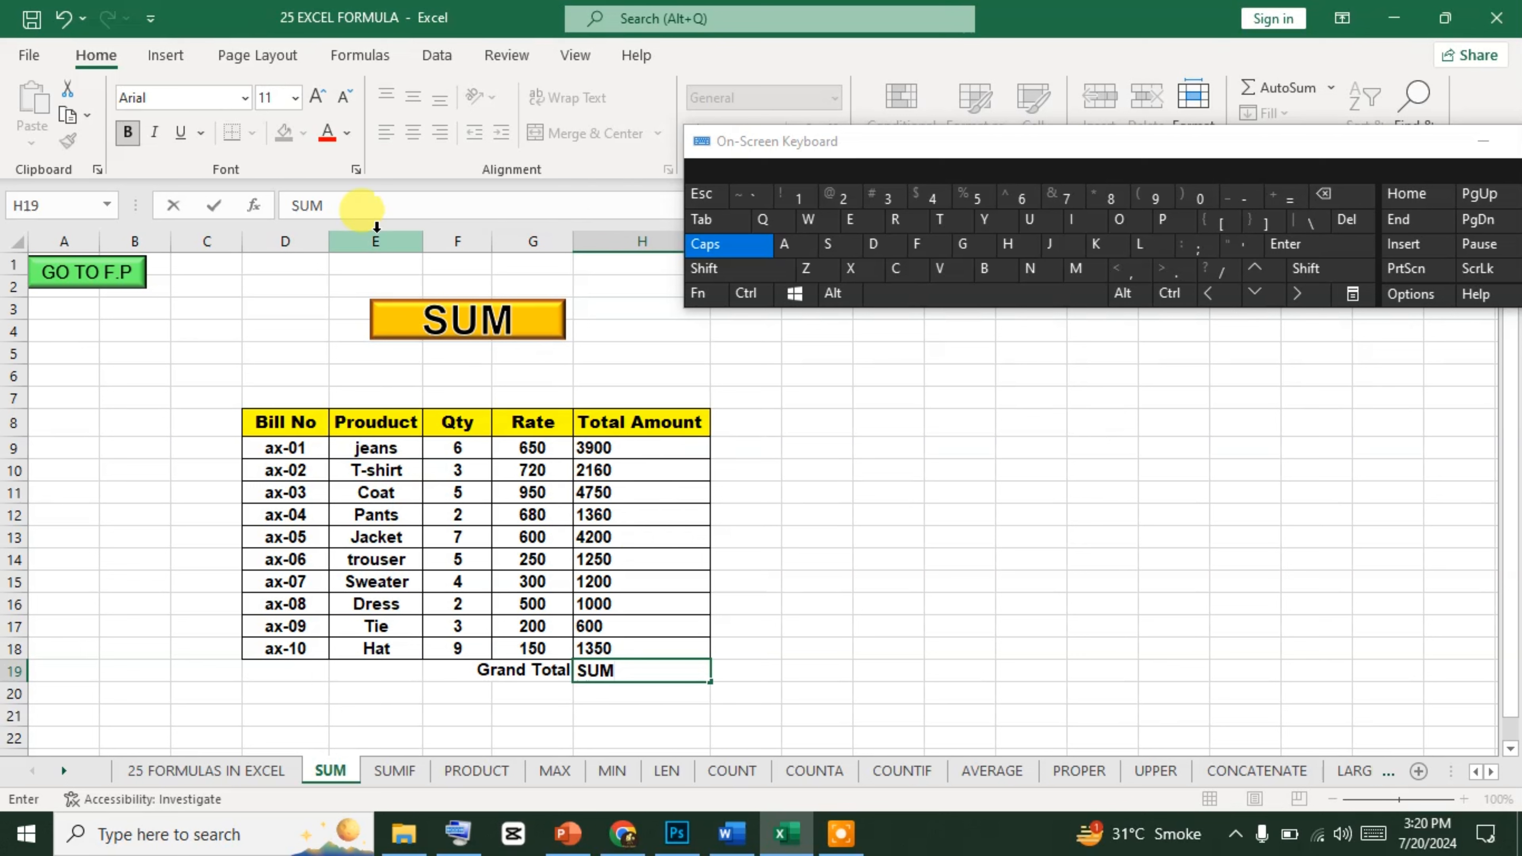
{"action": "left_click", "coordinate": [367, 214]}
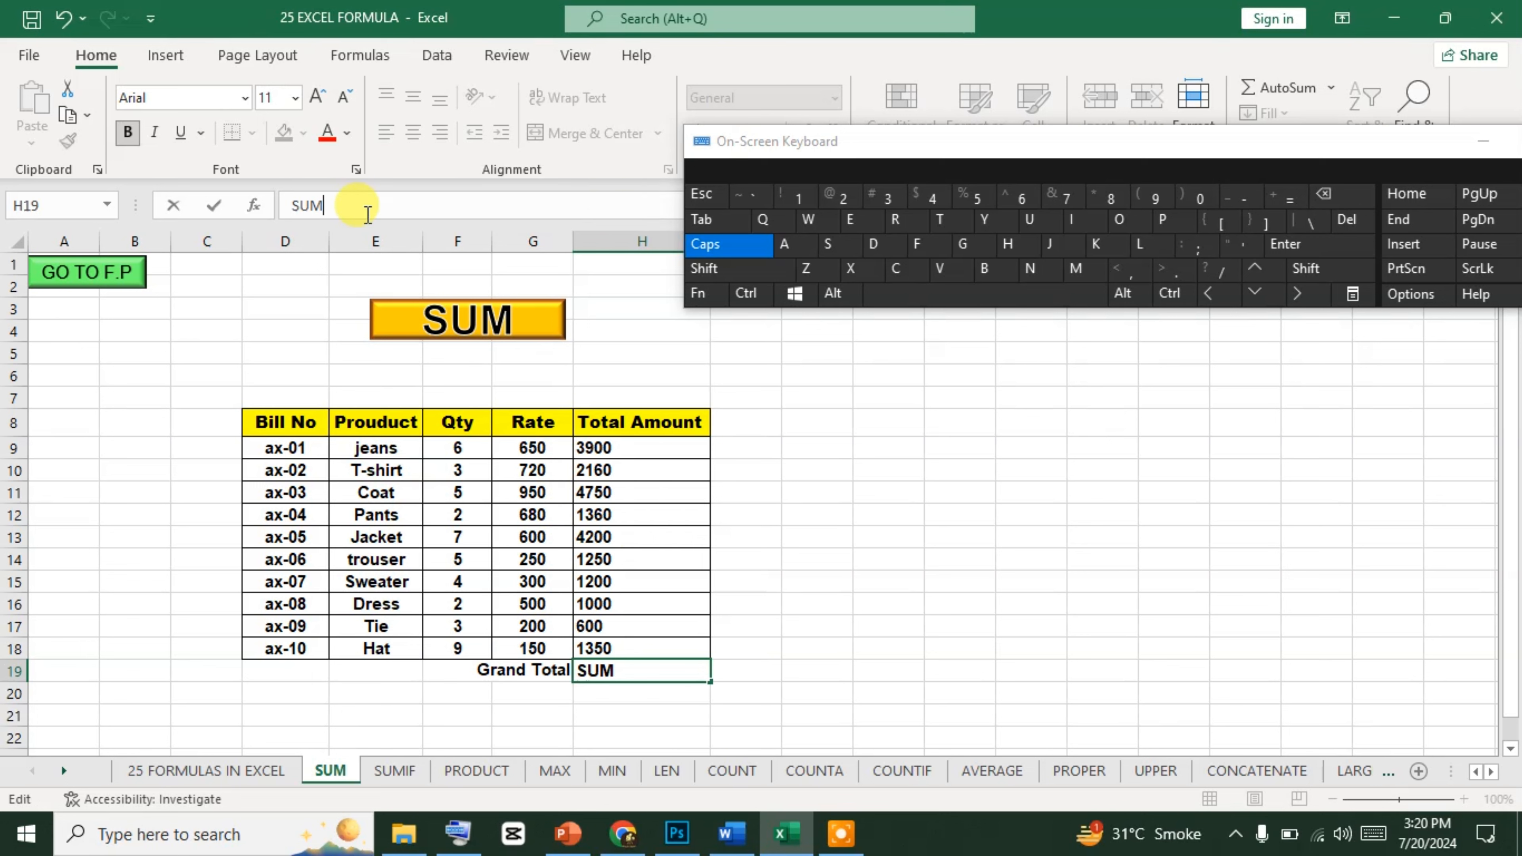
{"action": "key", "text": "BackSpace"}
{"action": "key", "text": "BackSpace"}
{"action": "key", "text": "BackSpace"}
{"action": "type", "text": "="}
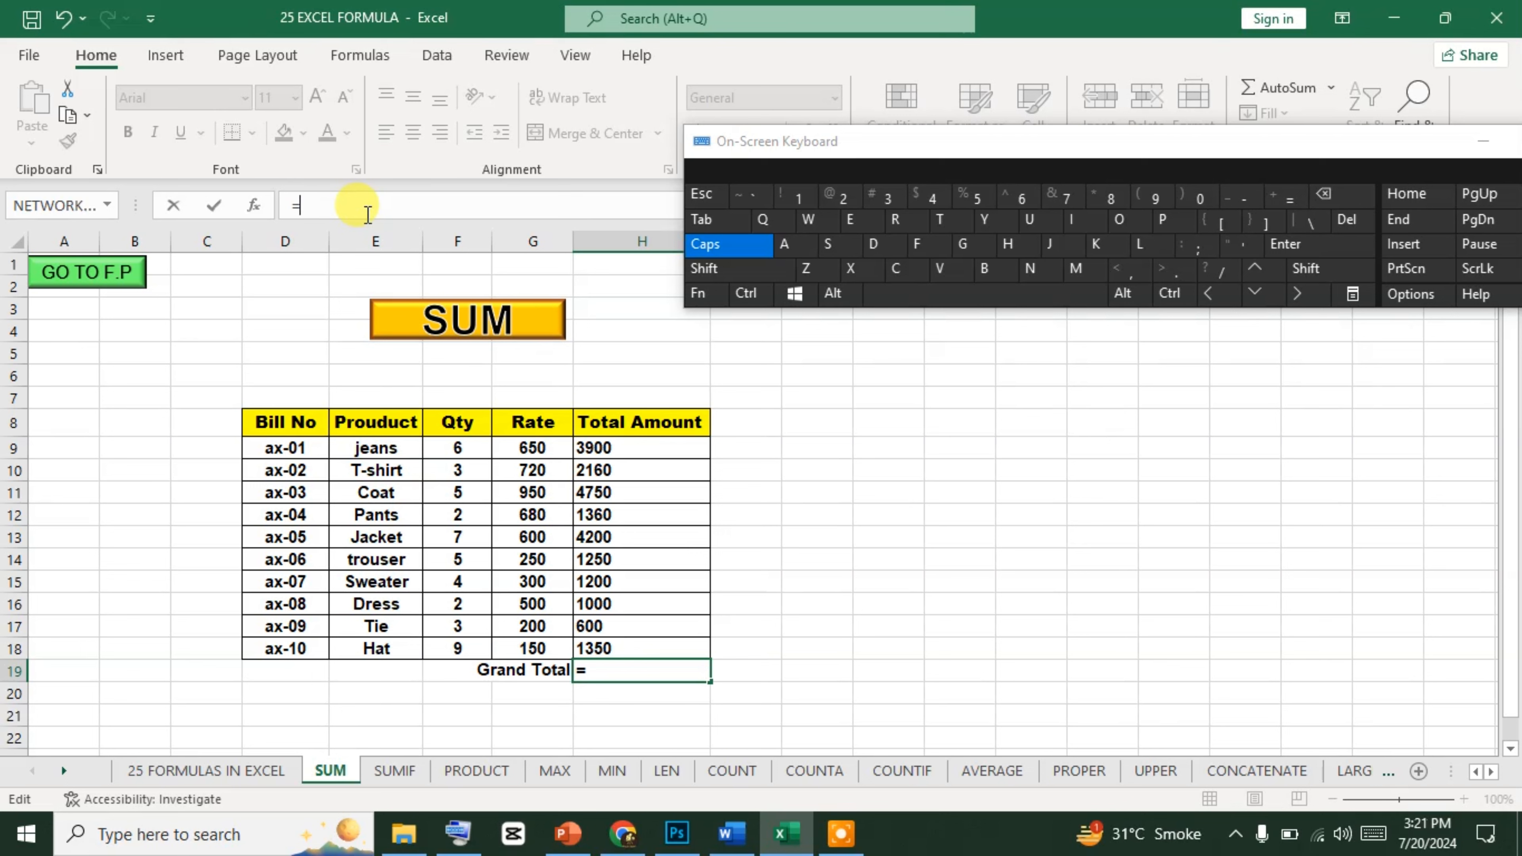
{"action": "type", "text": "SUM"}
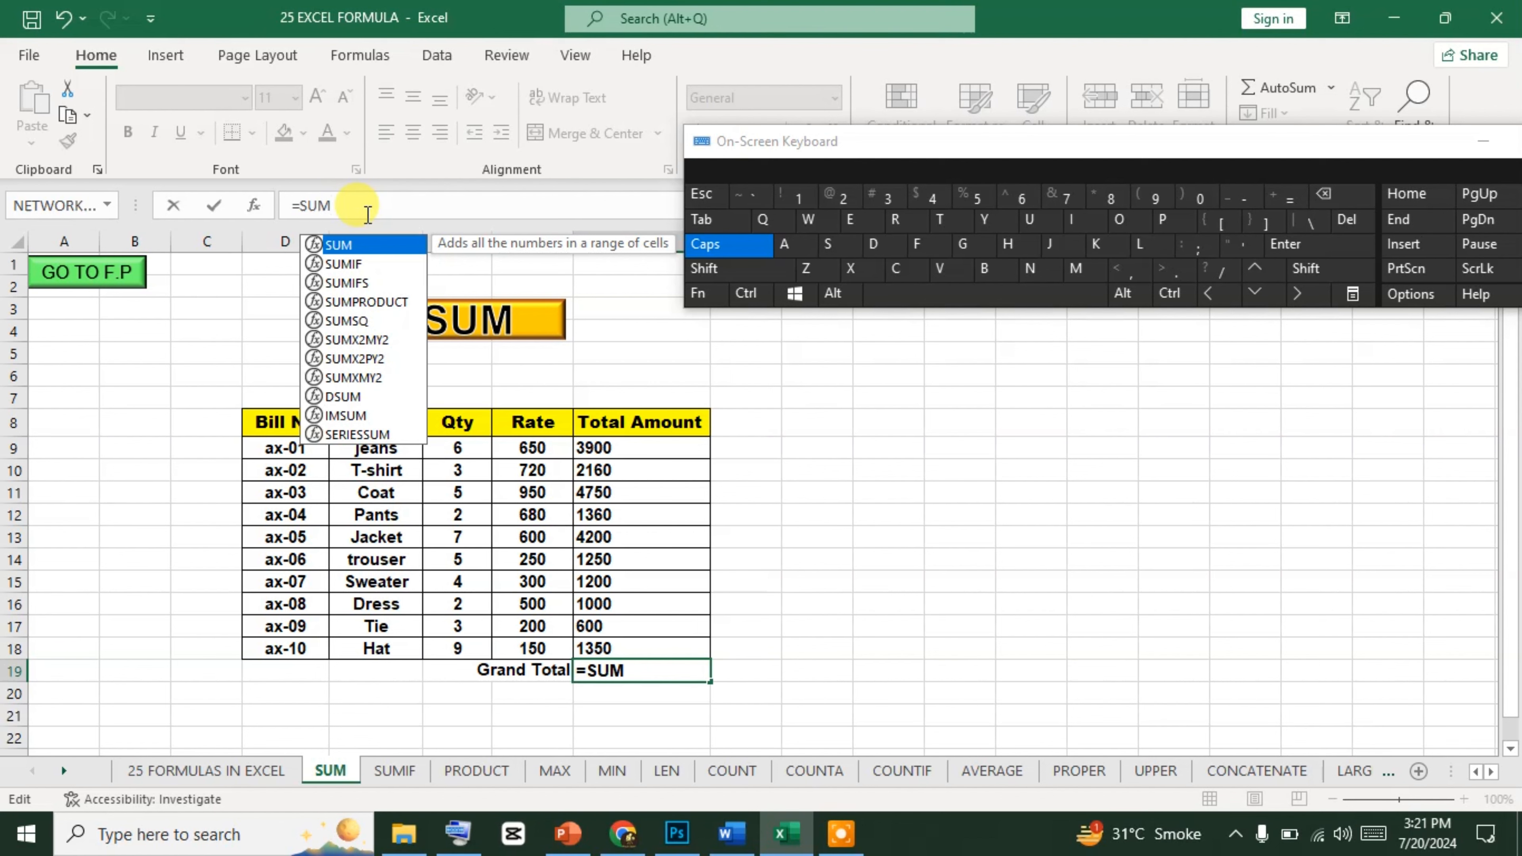
{"action": "left_click", "coordinate": [755, 269]}
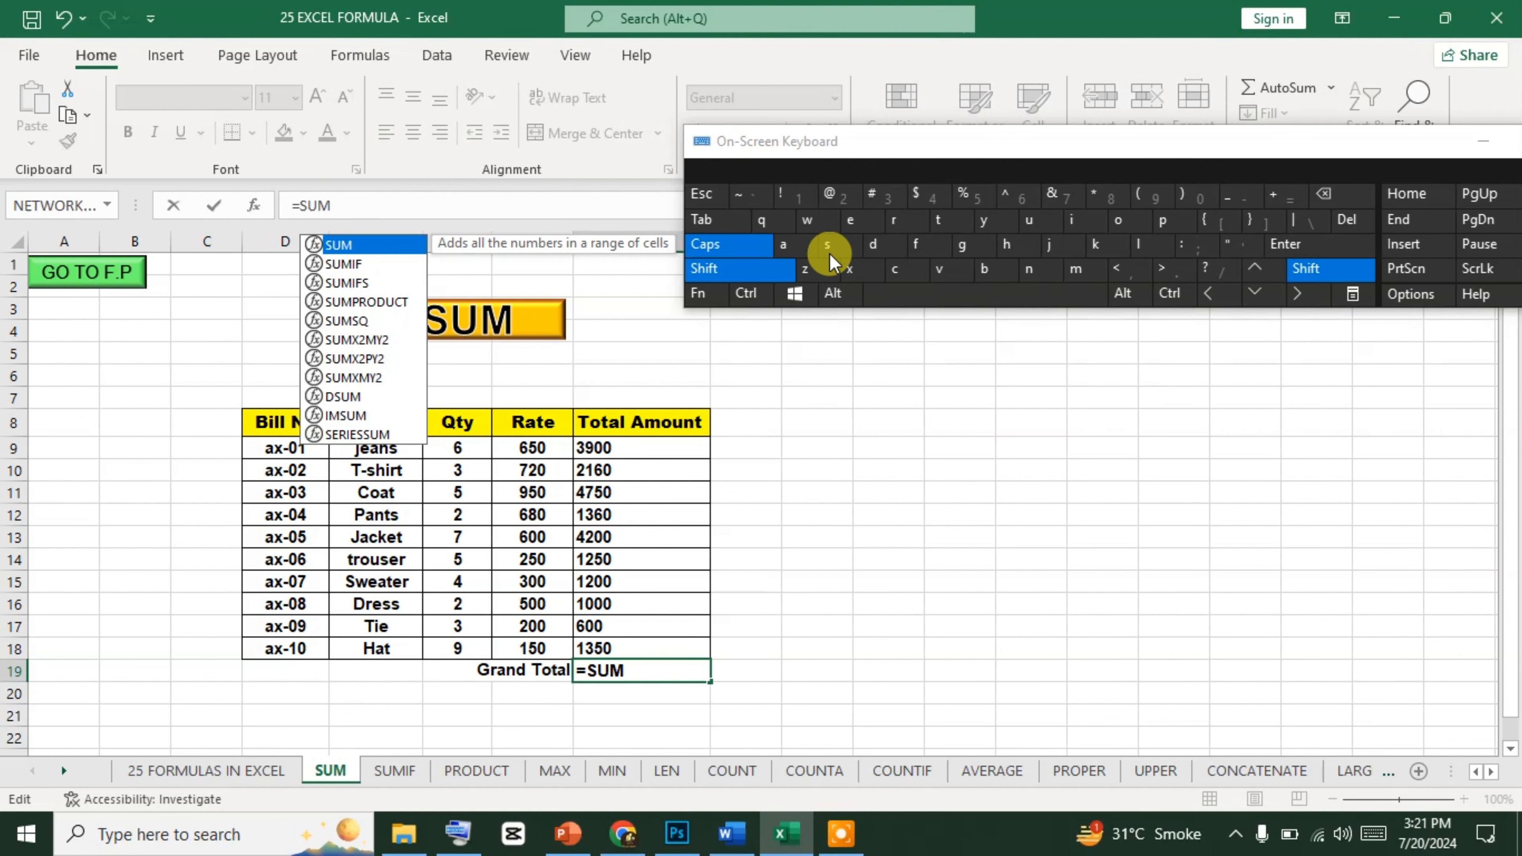
{"action": "left_click", "coordinate": [1136, 198]}
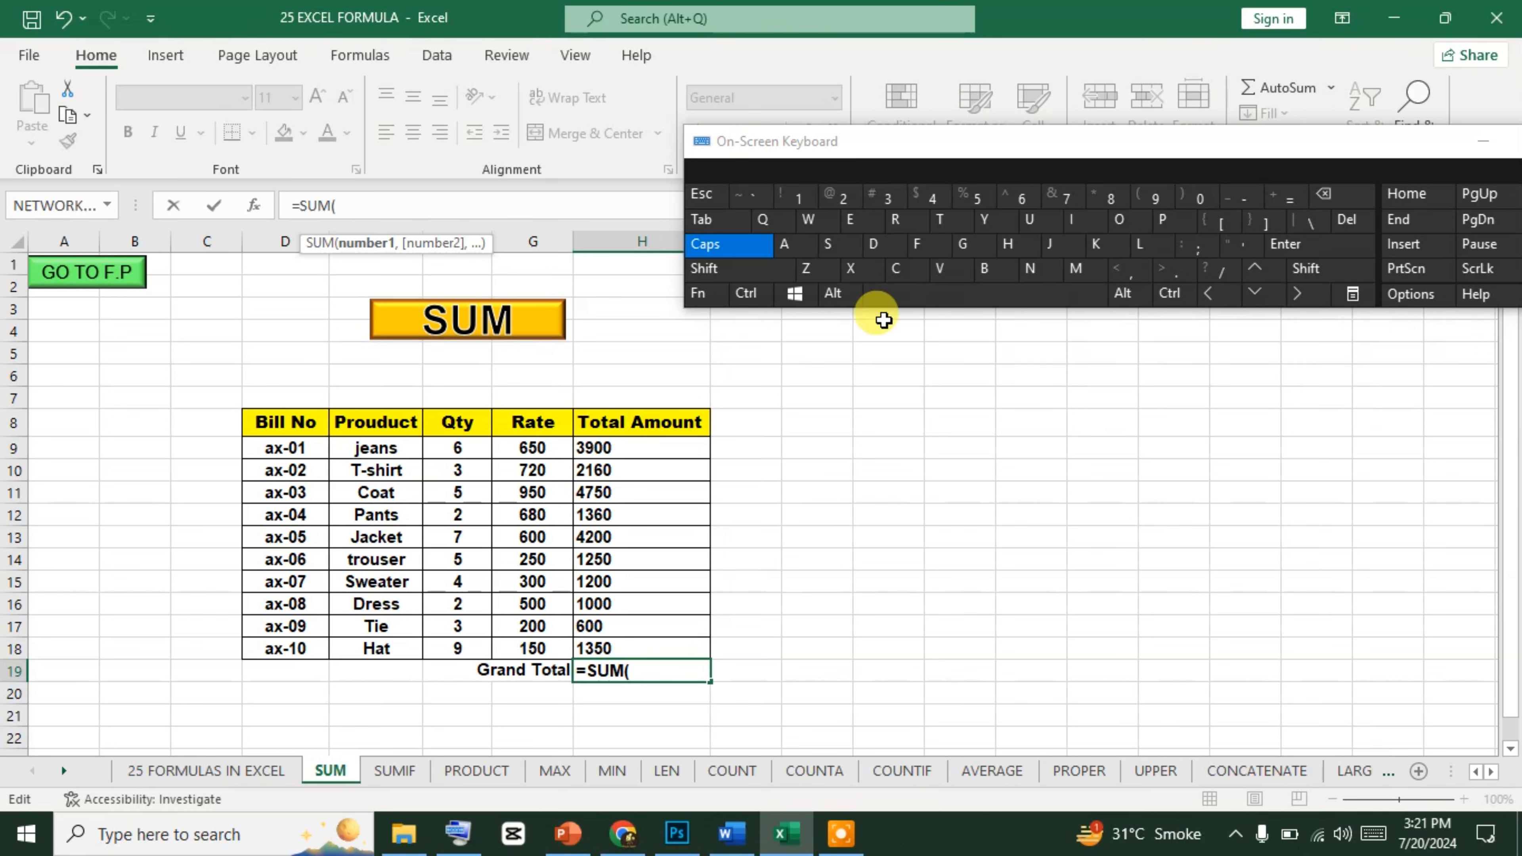
Complete the SUM formula in H19 with each Total Amount cell from H9 to H18 as a separate comma-separated argument.
{"action": "left_click", "coordinate": [747, 295]}
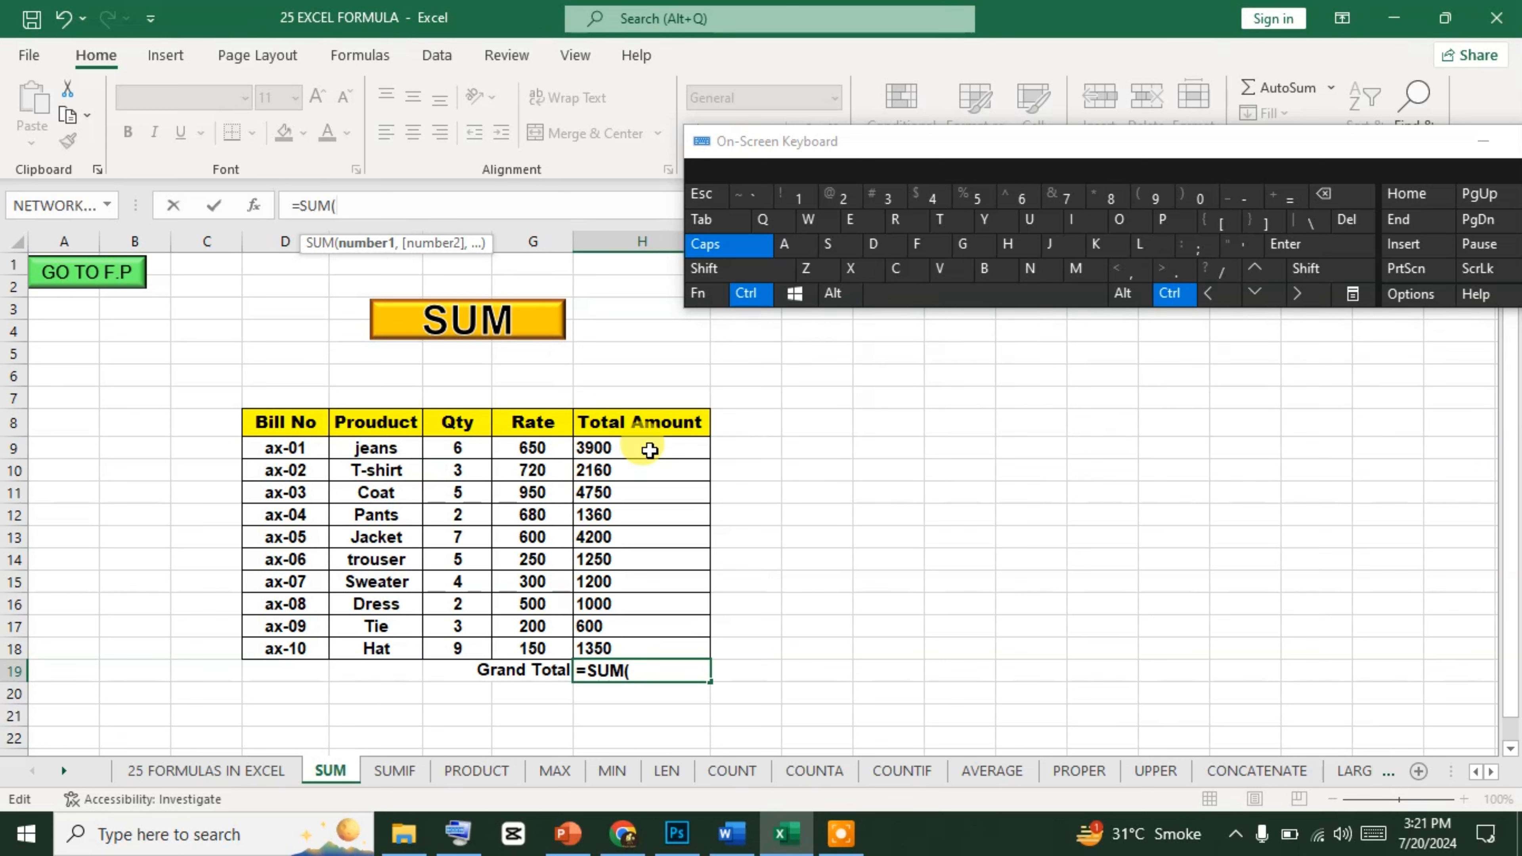
{"action": "left_click", "coordinate": [651, 450], "text": "ctrl"}
{"action": "left_click", "coordinate": [628, 472], "text": "ctrl"}
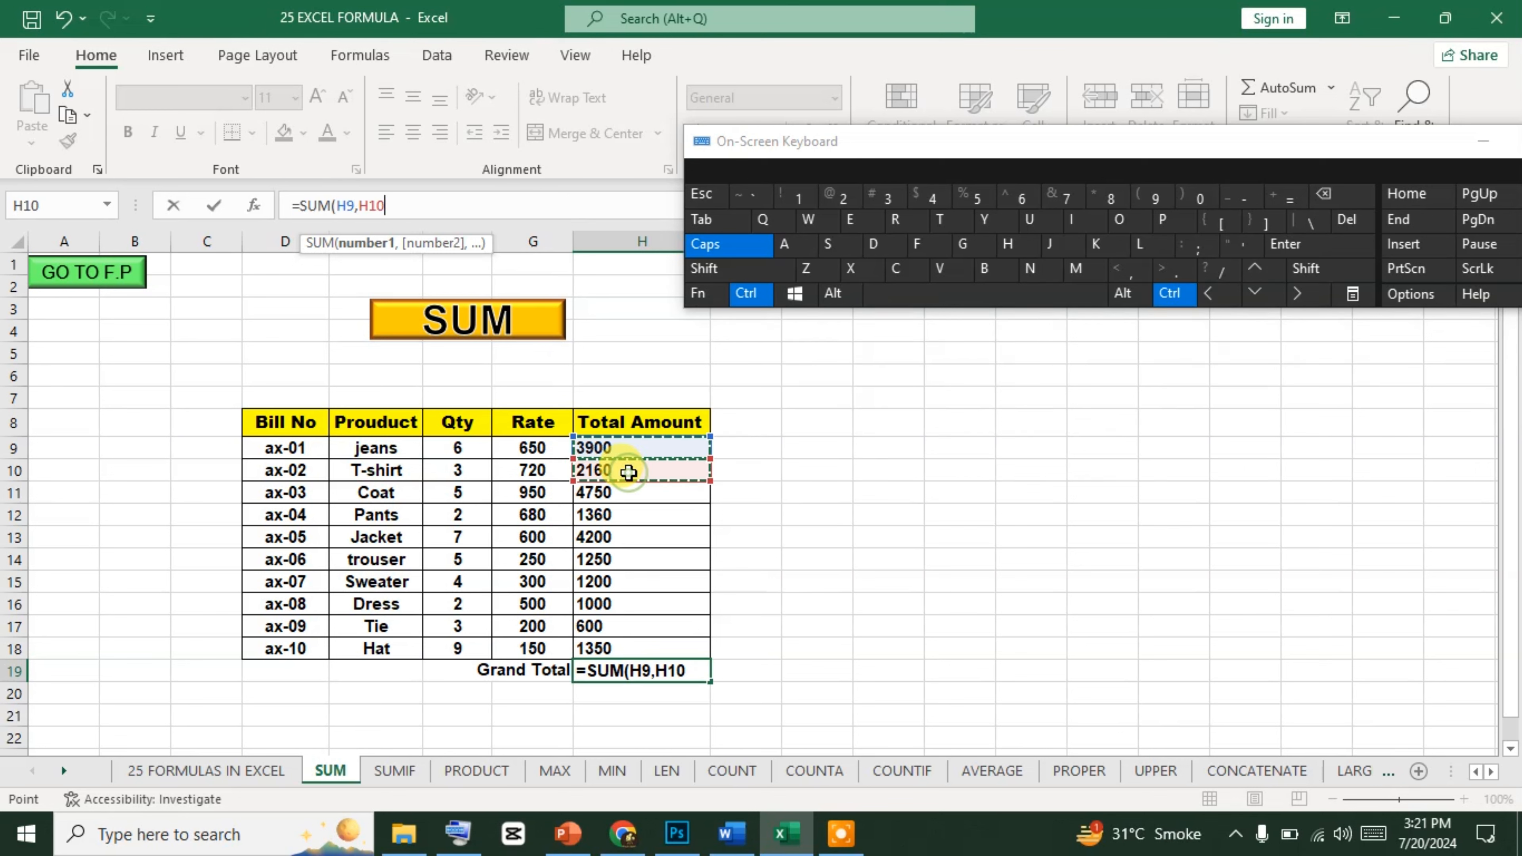
{"action": "left_click", "coordinate": [621, 493], "text": "ctrl"}
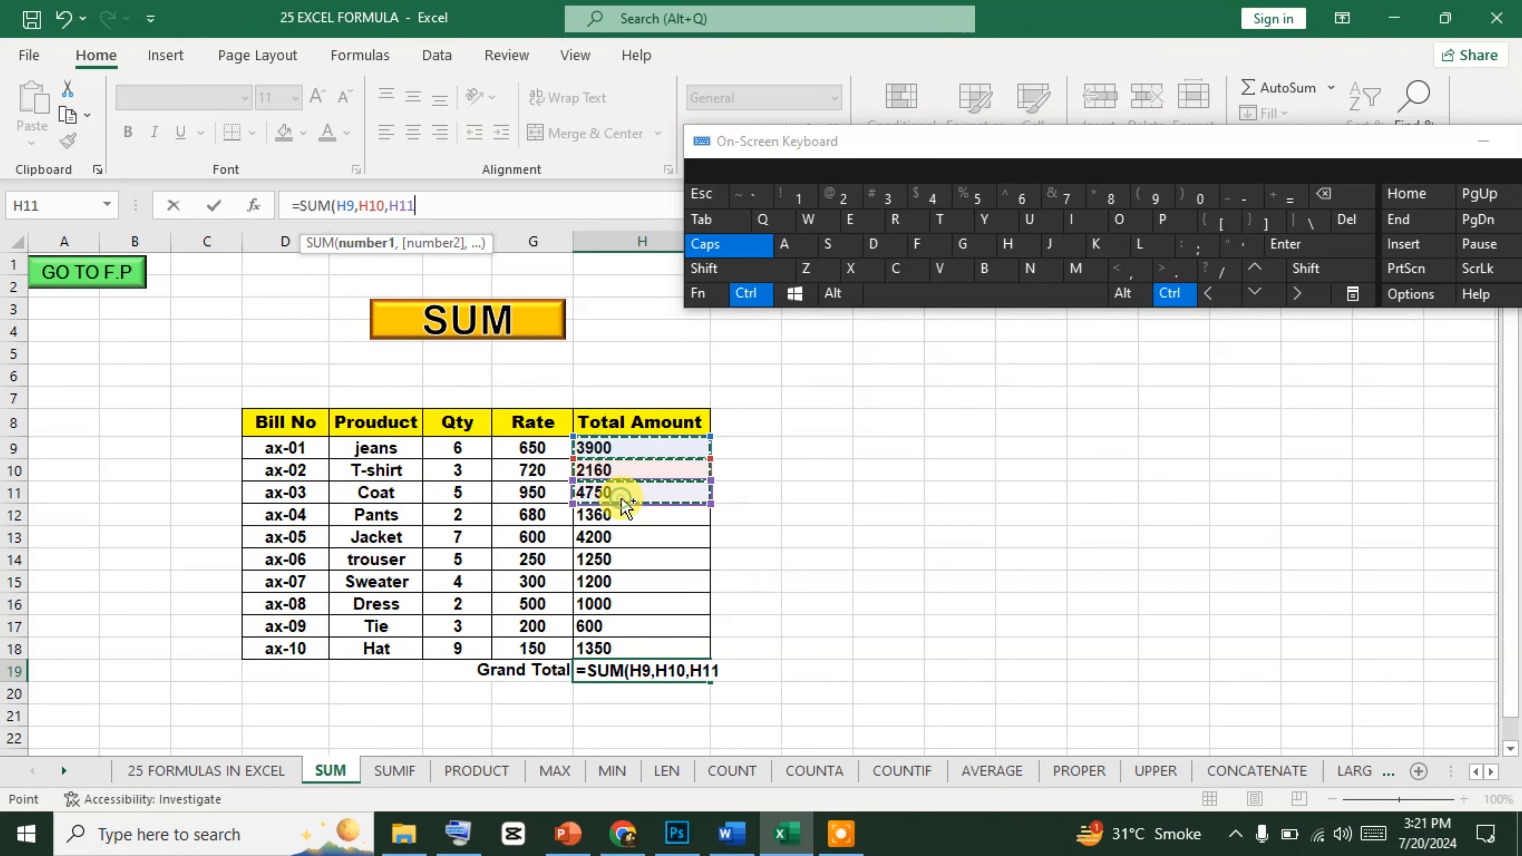
{"action": "left_click", "coordinate": [611, 517], "text": "ctrl"}
{"action": "left_click", "coordinate": [606, 537], "text": "ctrl"}
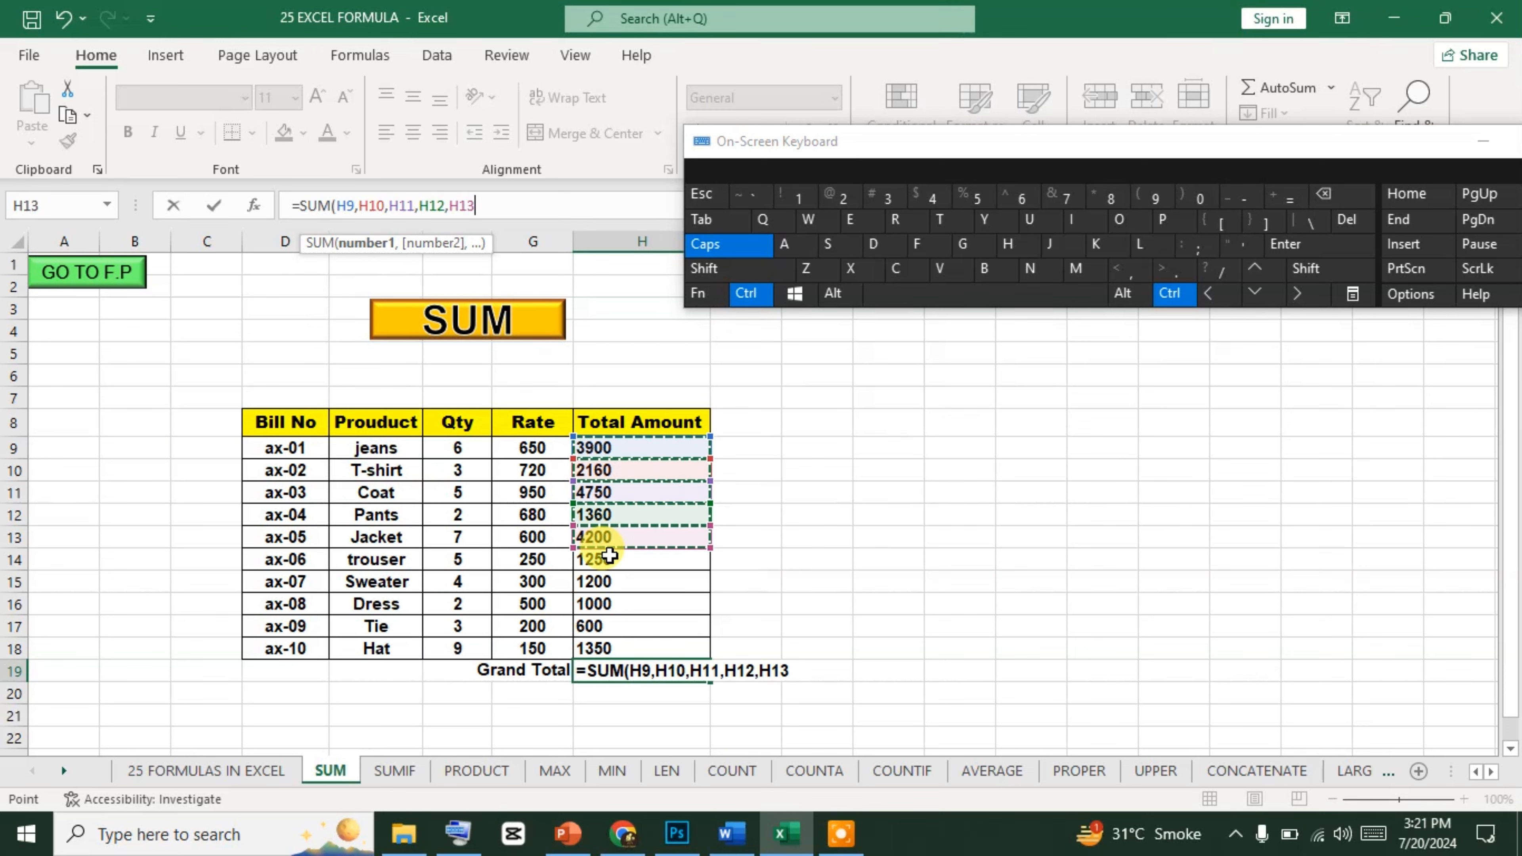
{"action": "left_click", "coordinate": [609, 558], "text": "ctrl"}
{"action": "left_click", "coordinate": [600, 581], "text": "ctrl"}
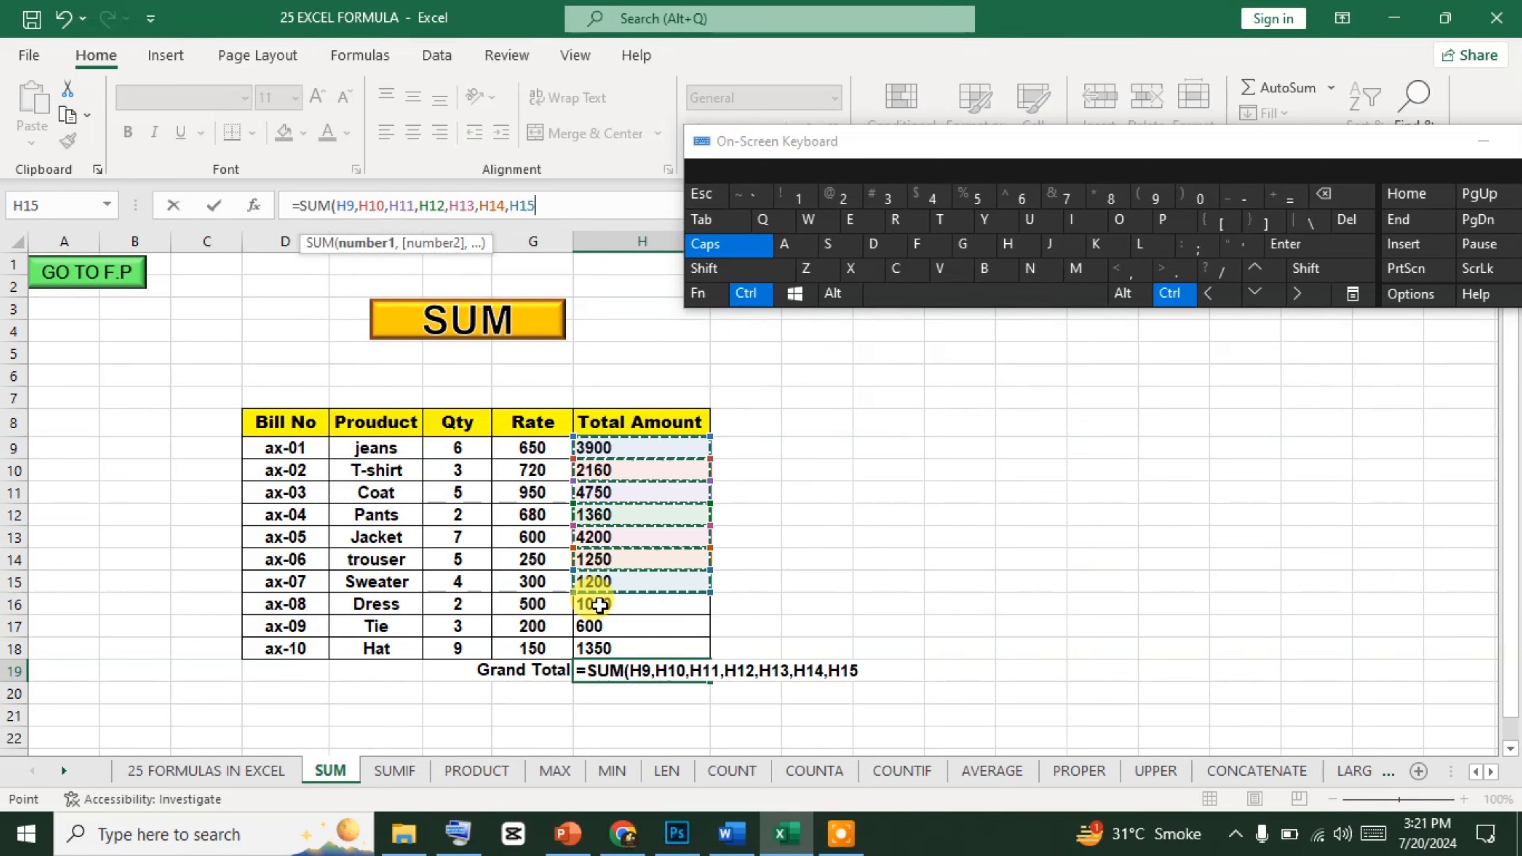
{"action": "left_click", "coordinate": [596, 605], "text": "ctrl"}
{"action": "left_click", "coordinate": [595, 627], "text": "ctrl"}
{"action": "left_click", "coordinate": [593, 646], "text": "ctrl"}
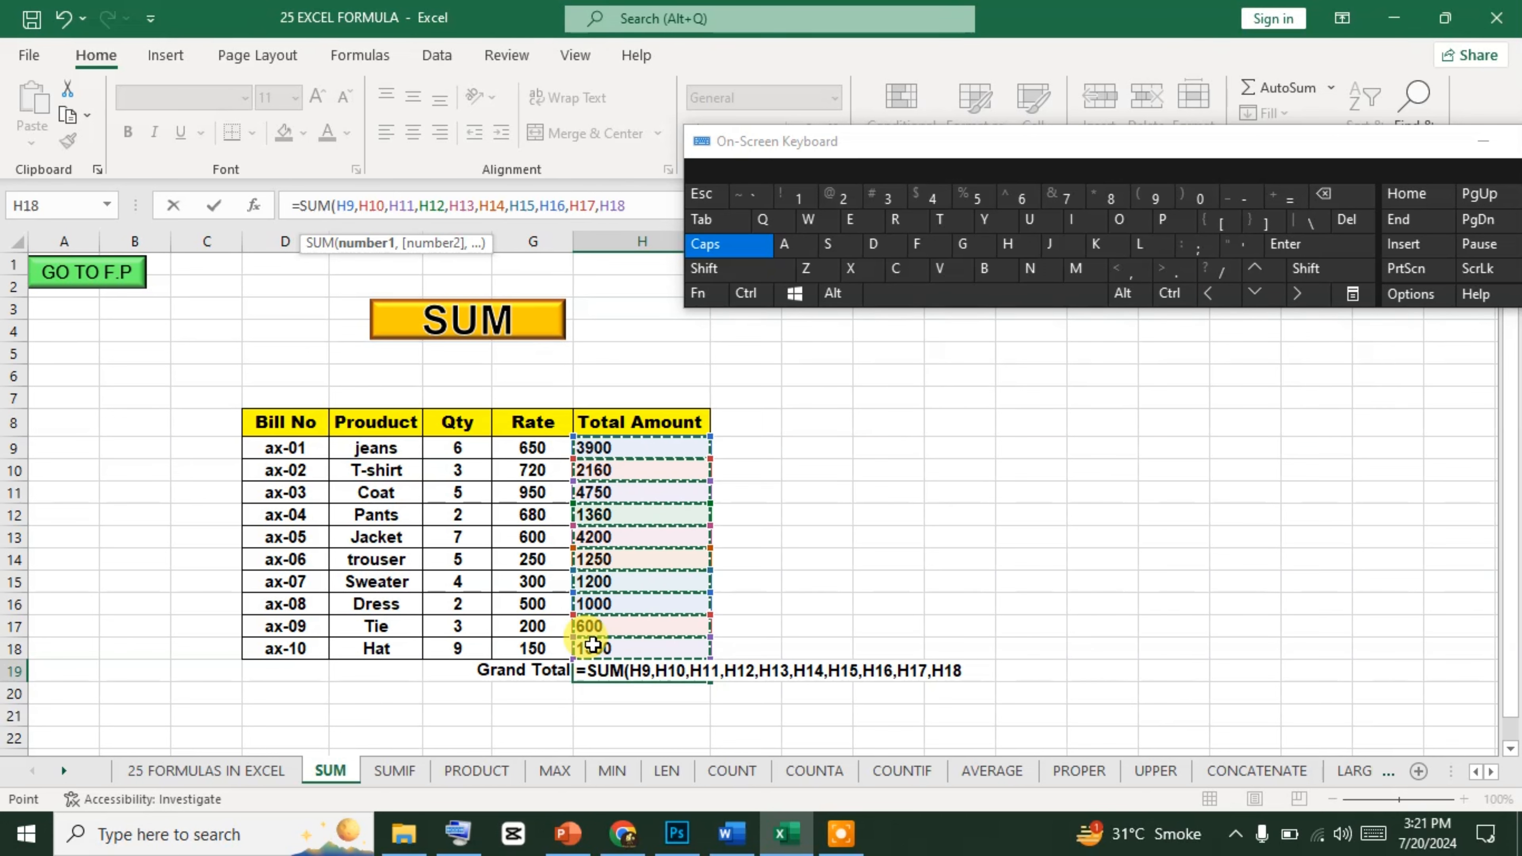
{"action": "left_click", "coordinate": [779, 269]}
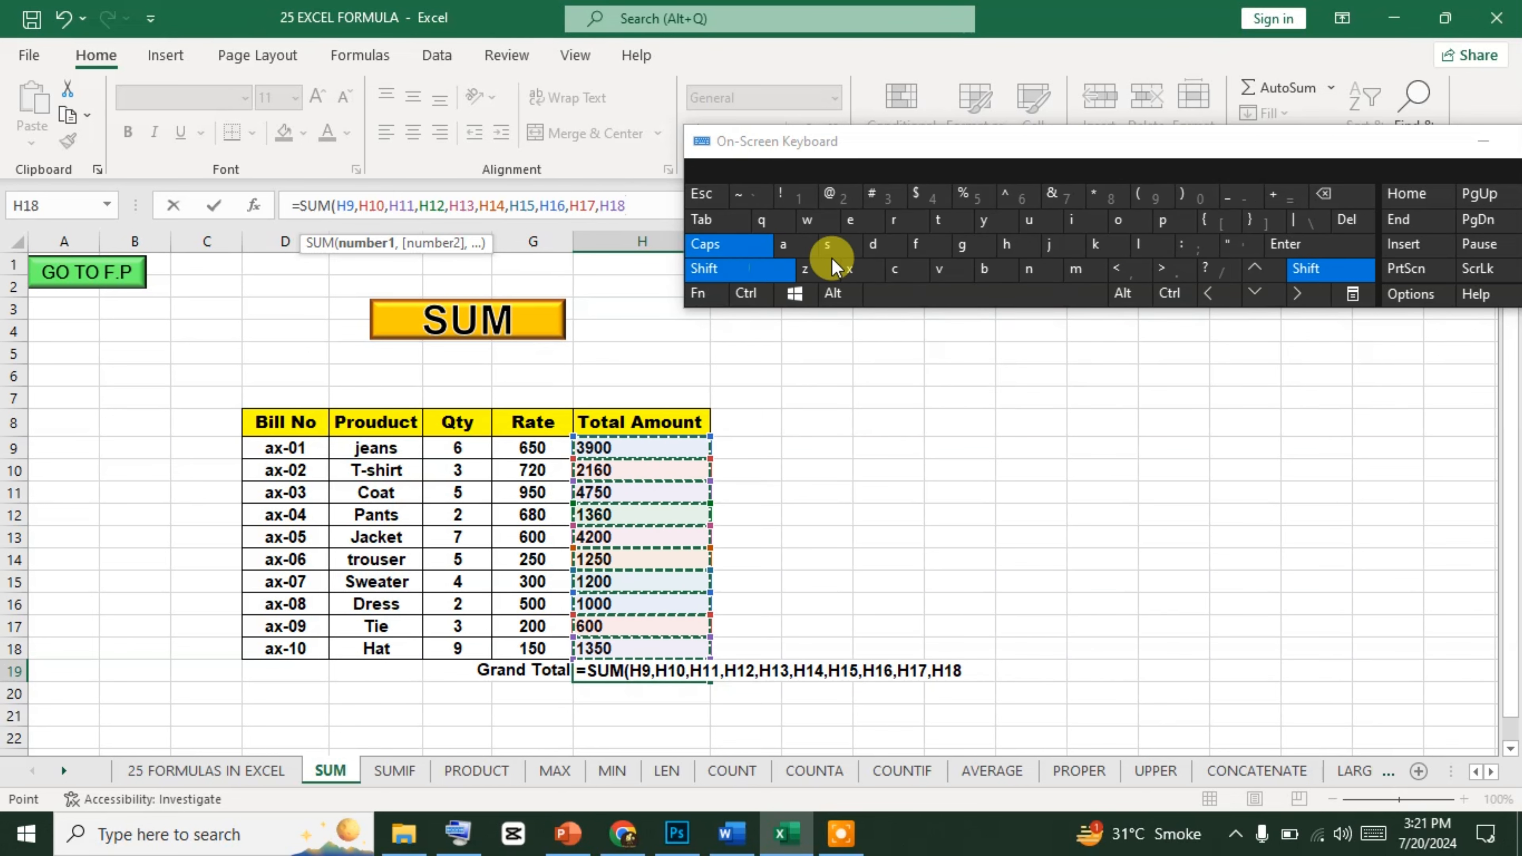
{"action": "left_click", "coordinate": [1186, 195]}
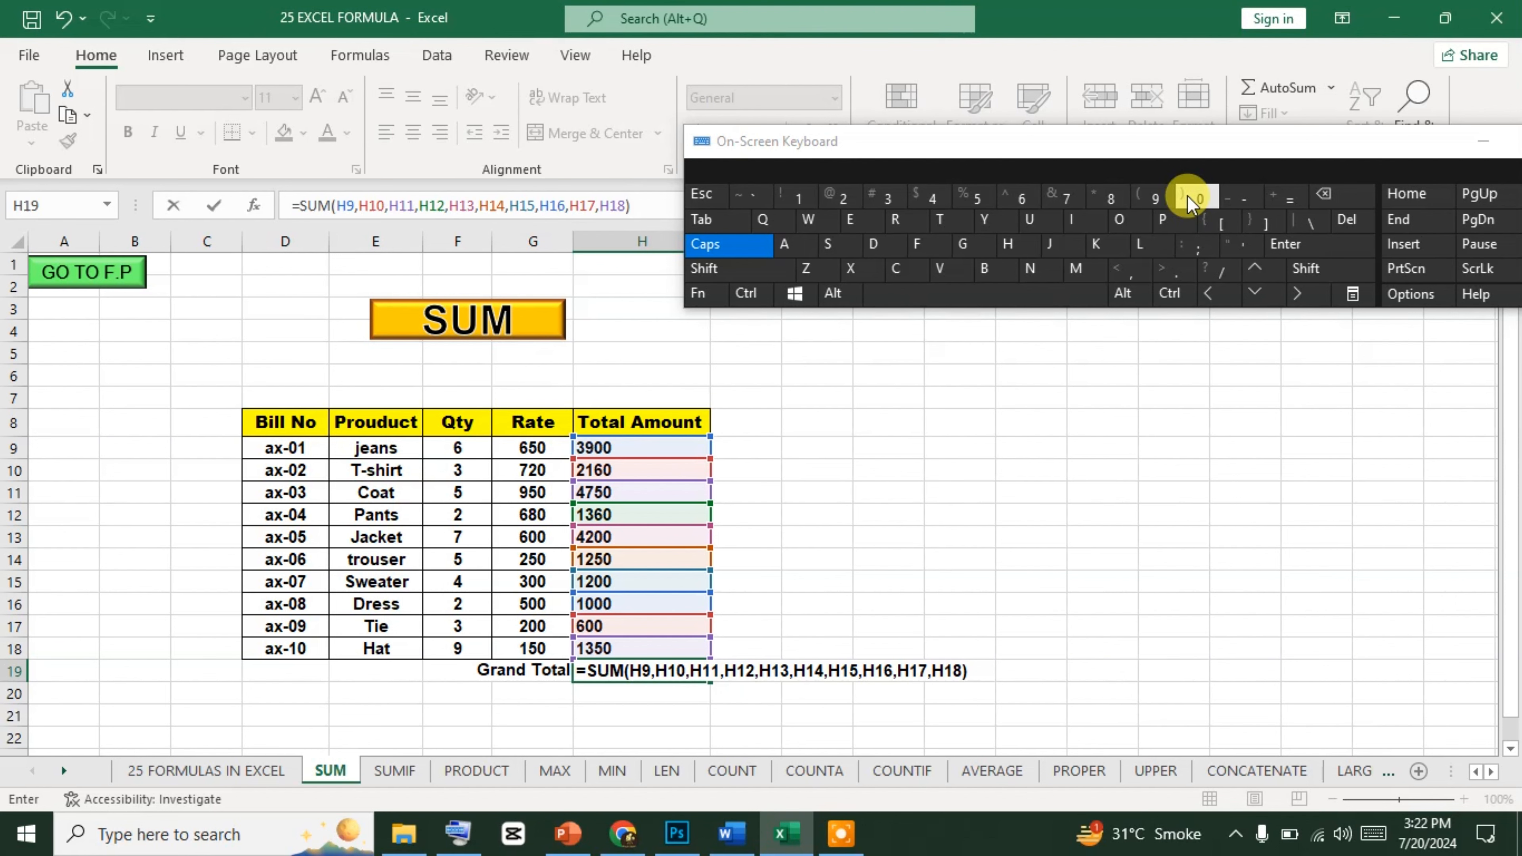
{"action": "left_click", "coordinate": [1317, 241]}
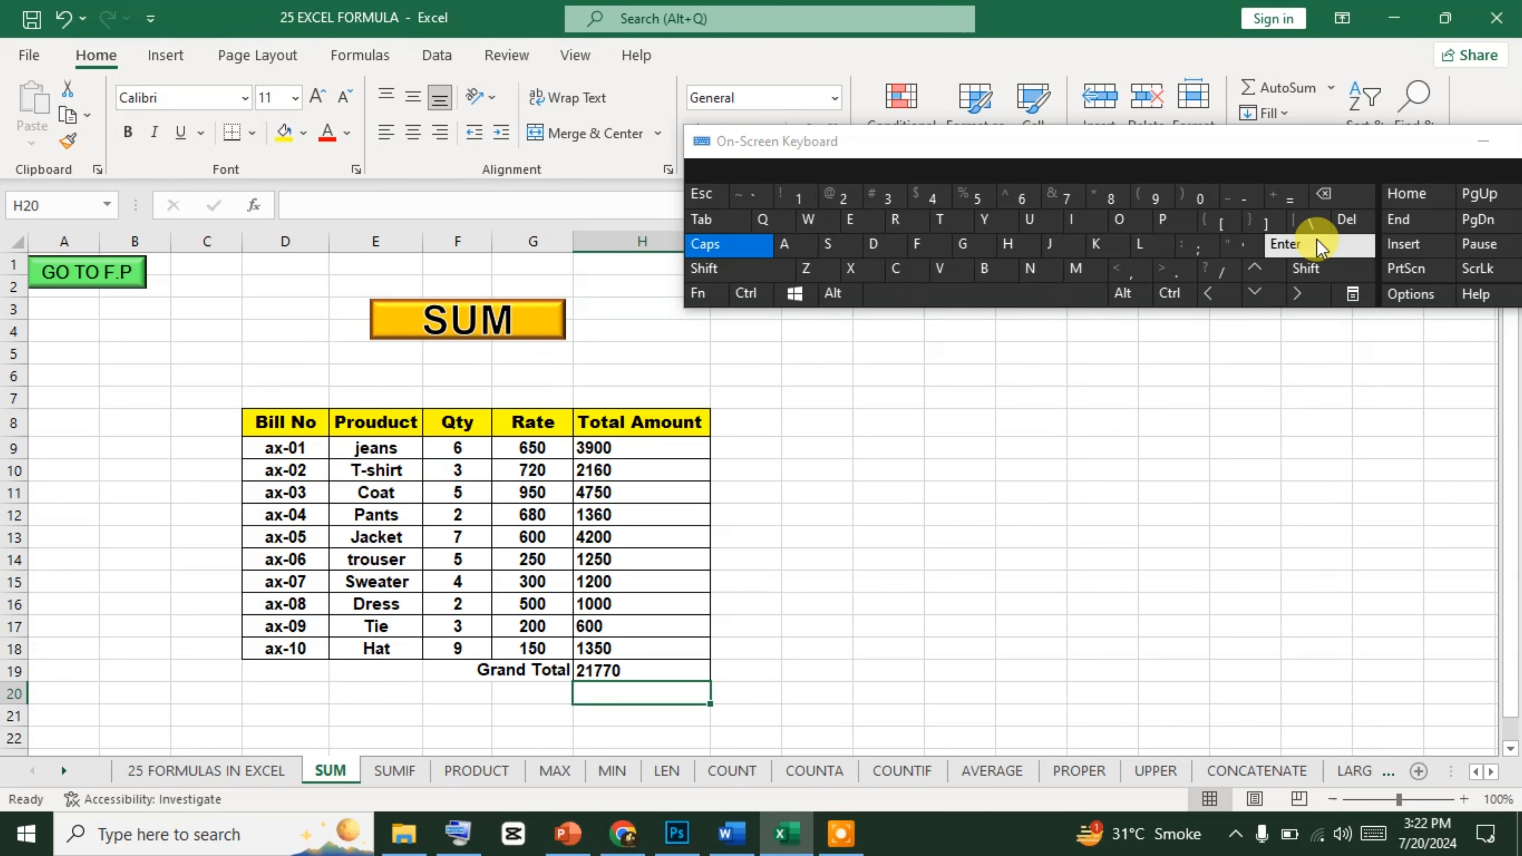
Replace the Grand Total formula in H19 with =SUM(H9:H18) so it adds the Total Amount cells as one range.
{"action": "key", "text": "Up"}
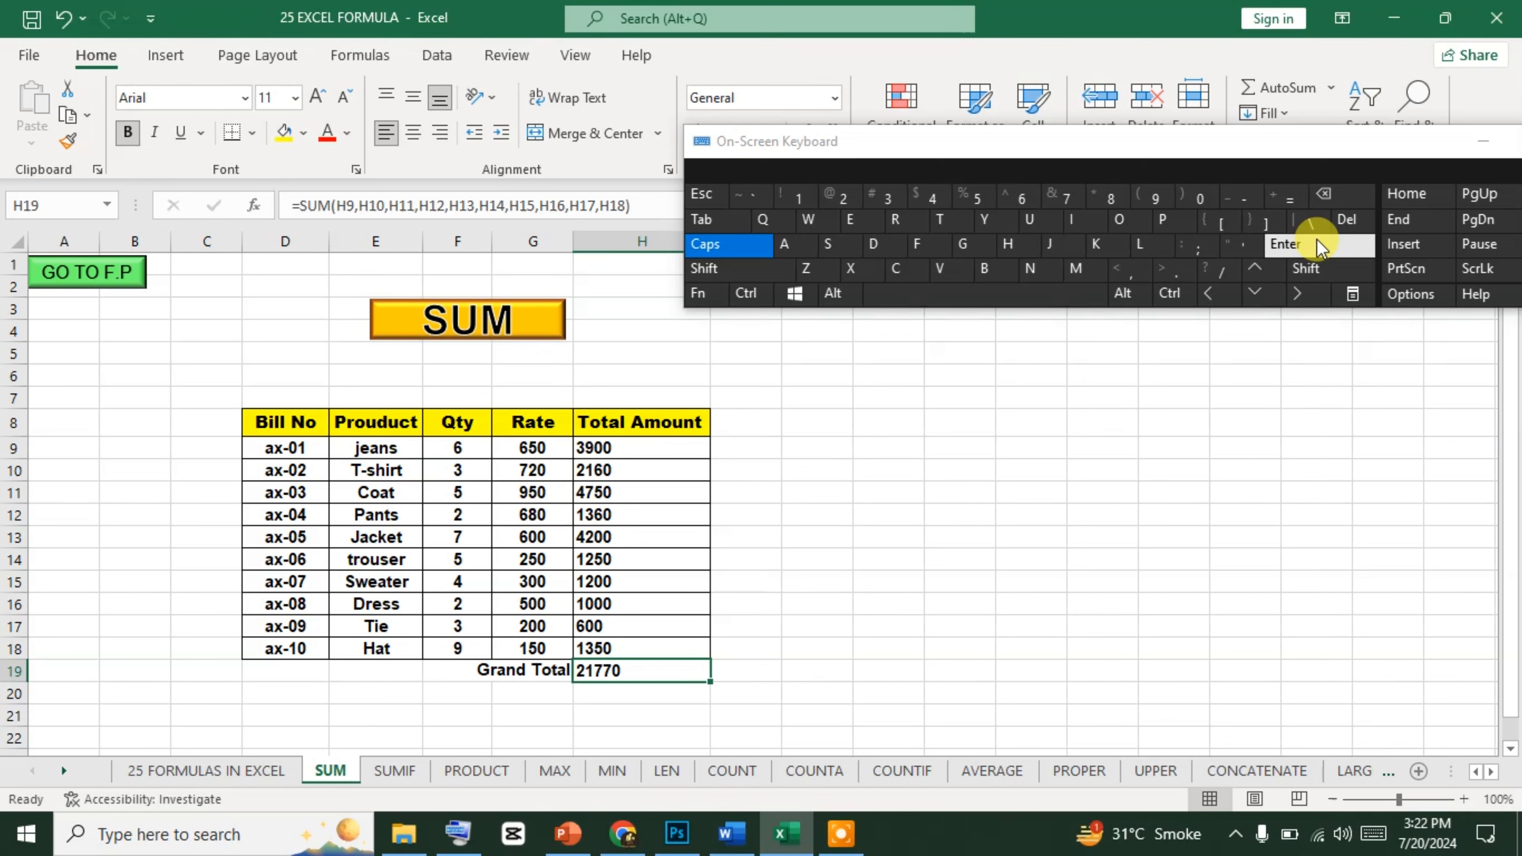
{"action": "key", "text": "Delete"}
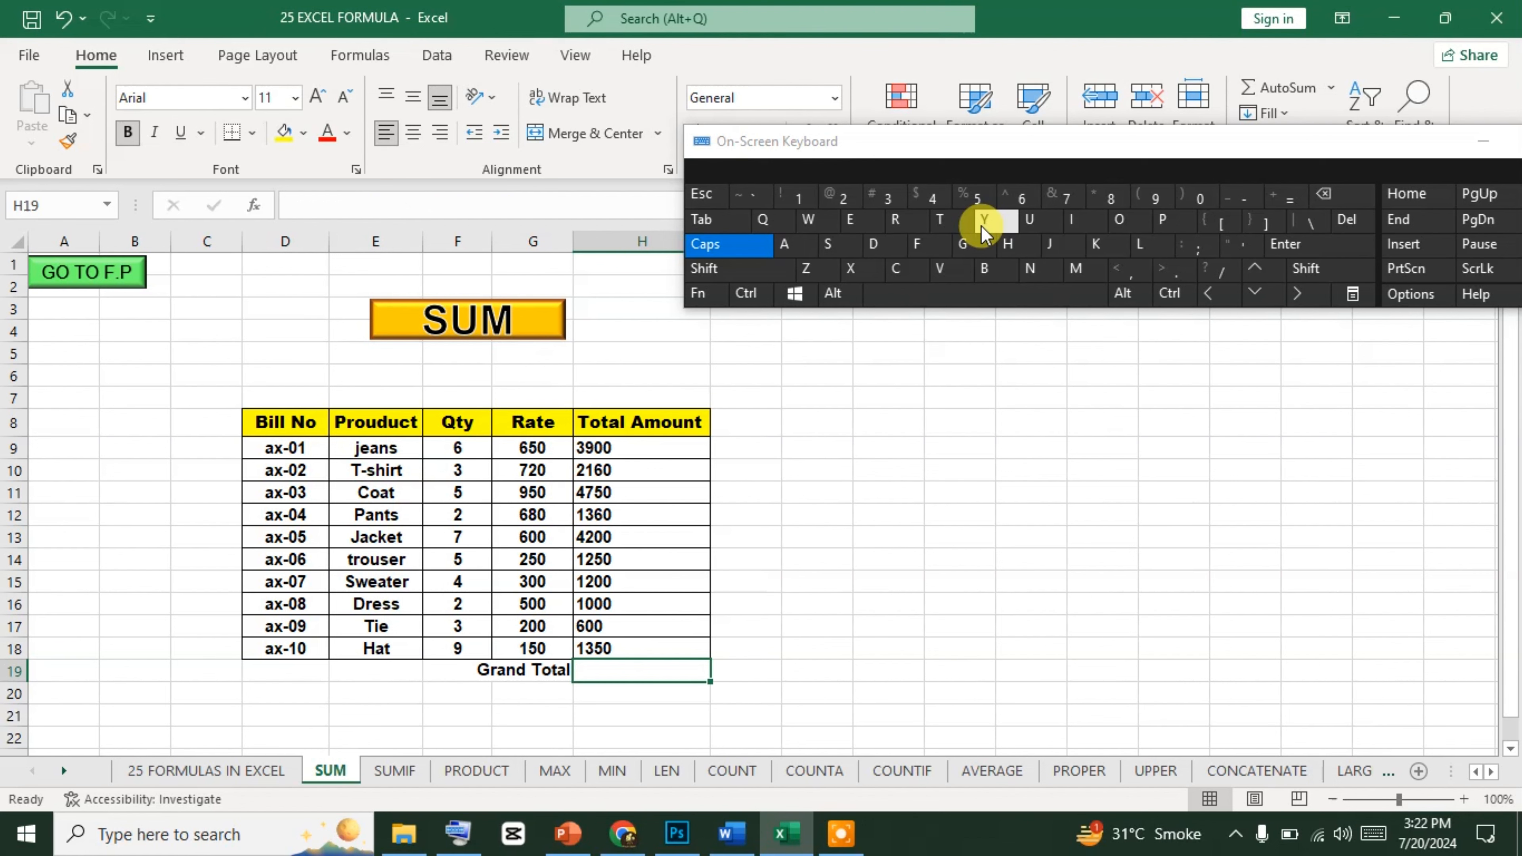
{"action": "left_click", "coordinate": [1287, 198]}
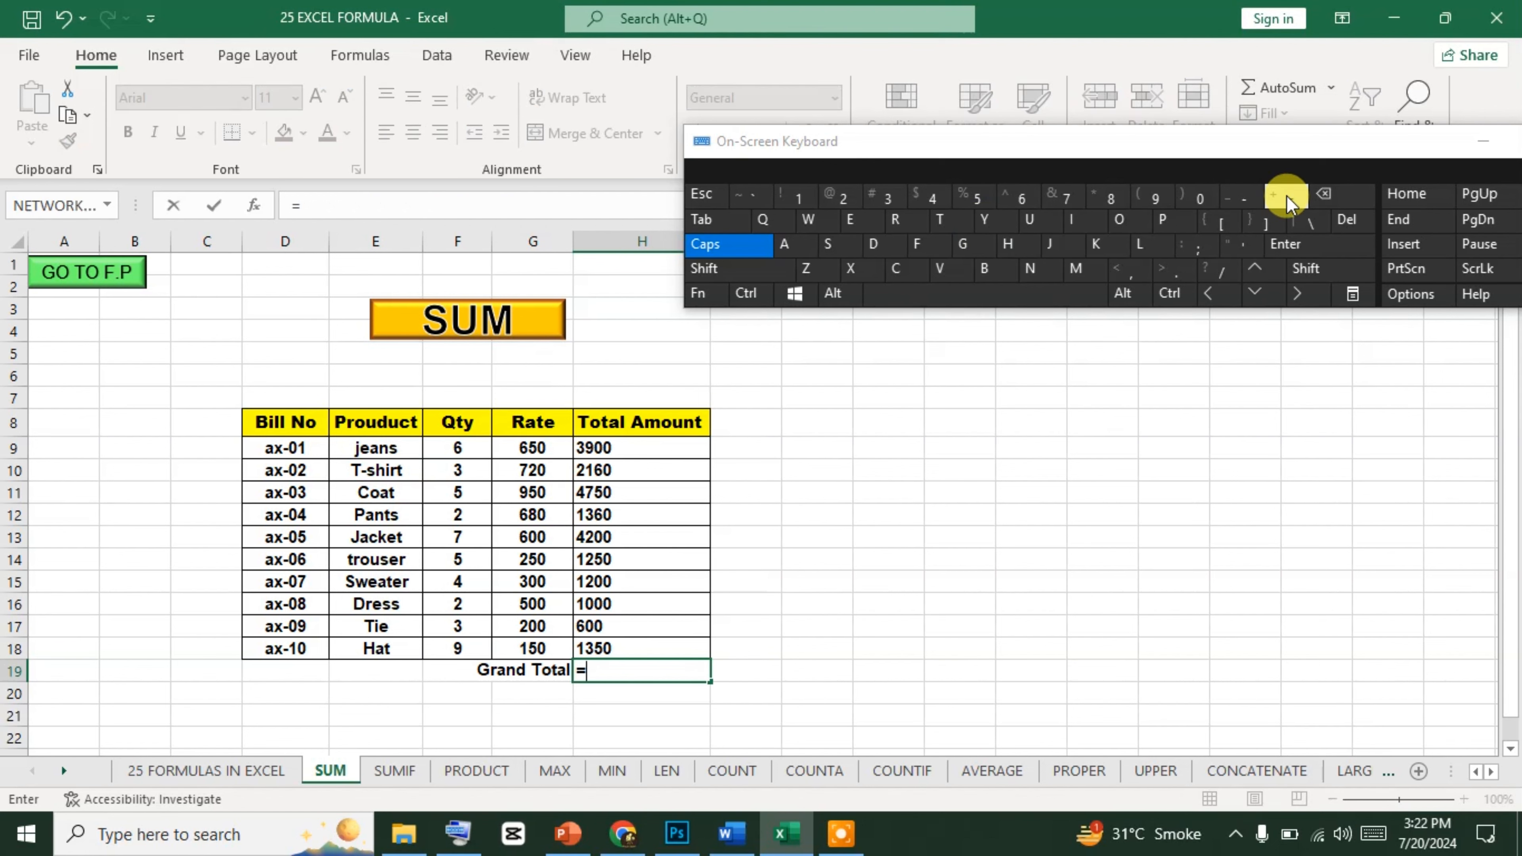
{"action": "type", "text": "SUM"}
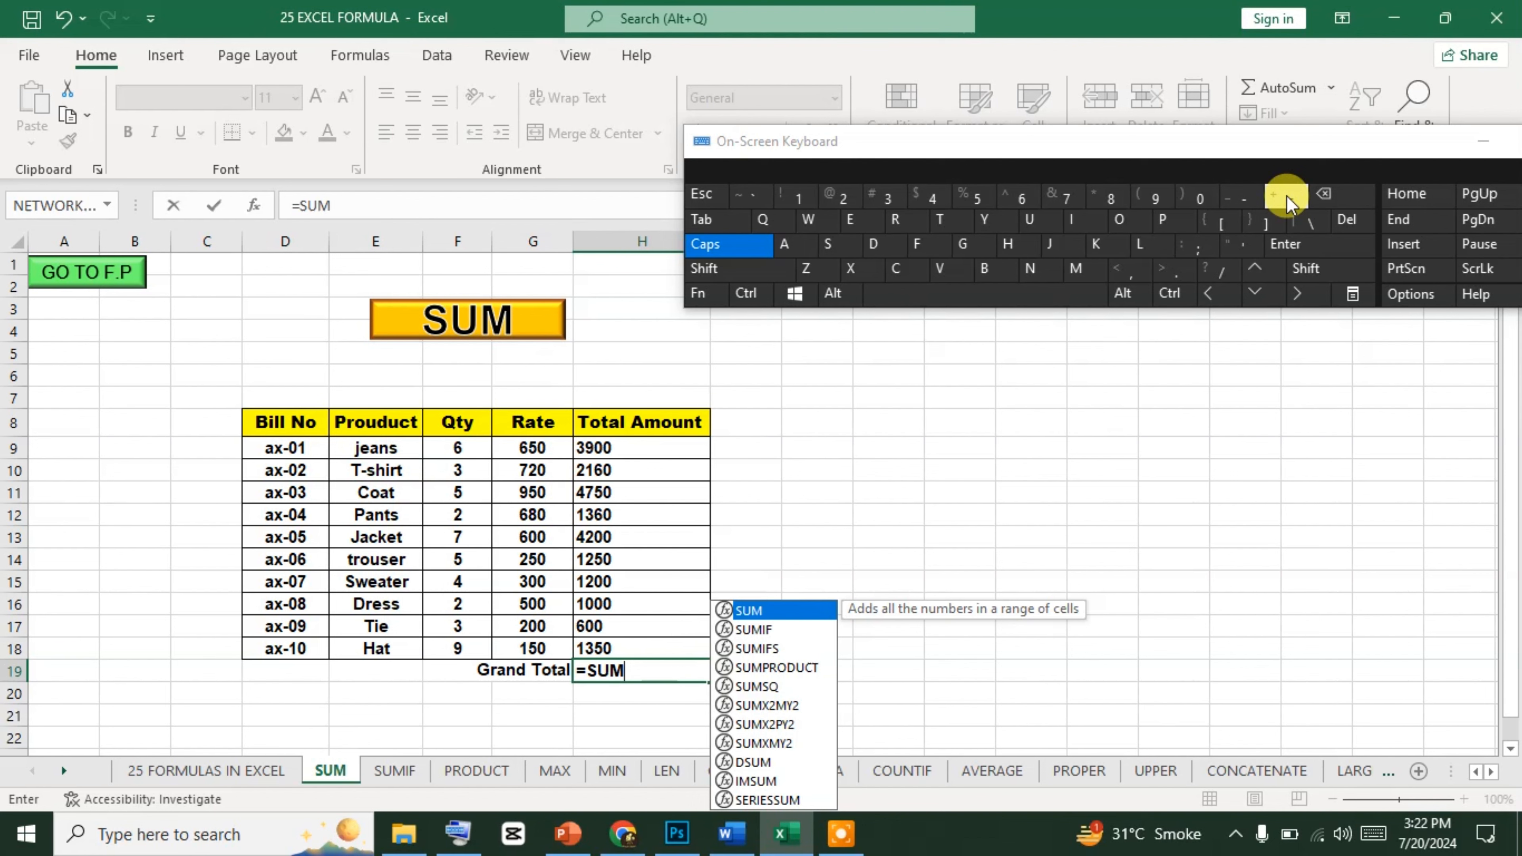
{"action": "type", "text": "("}
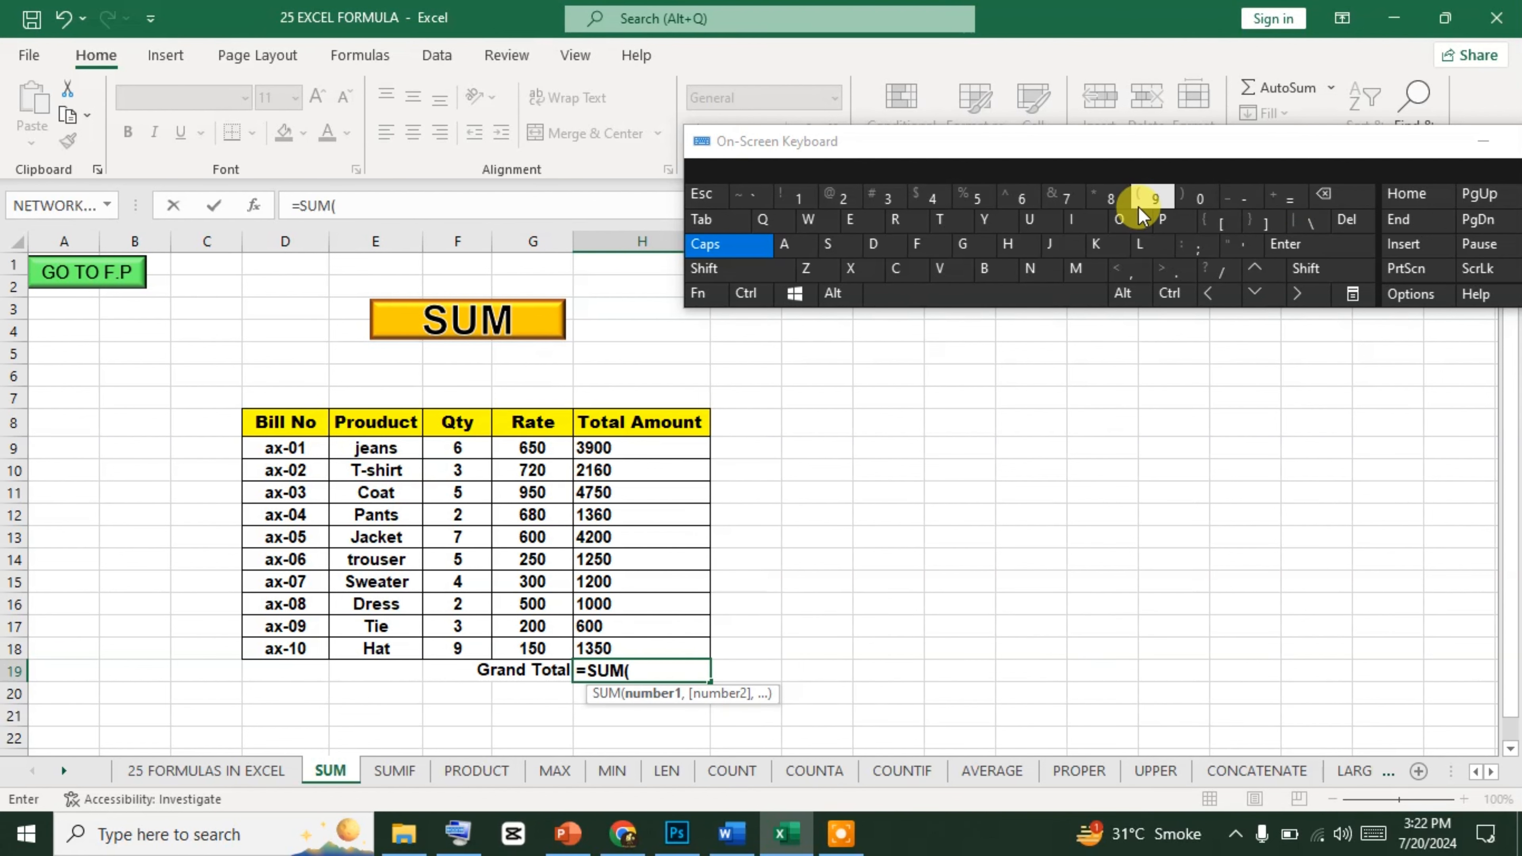
{"action": "left_click", "coordinate": [1334, 279]}
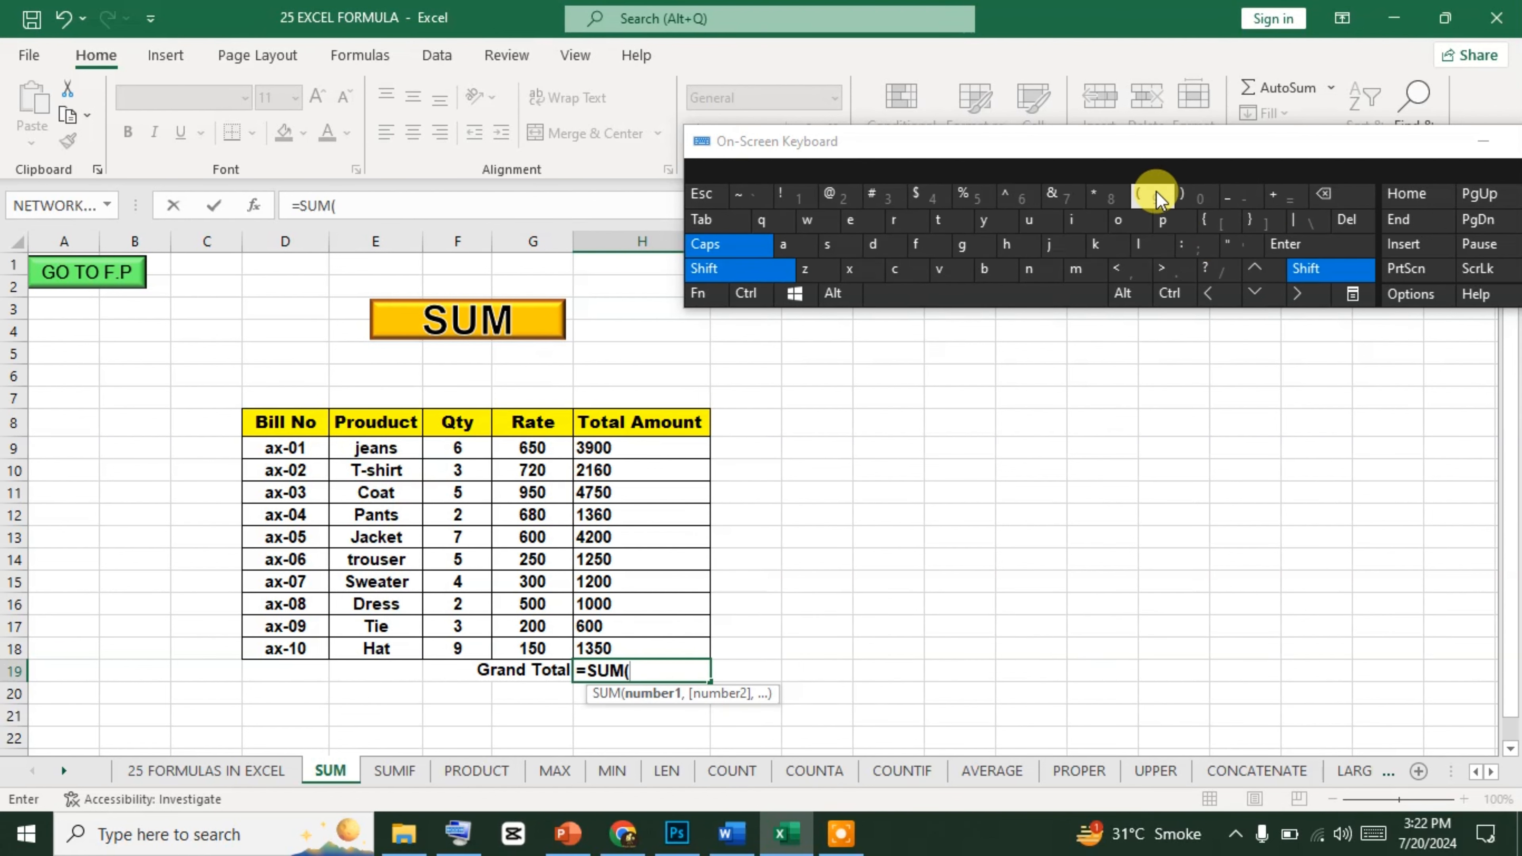
{"action": "left_click", "coordinate": [1329, 271]}
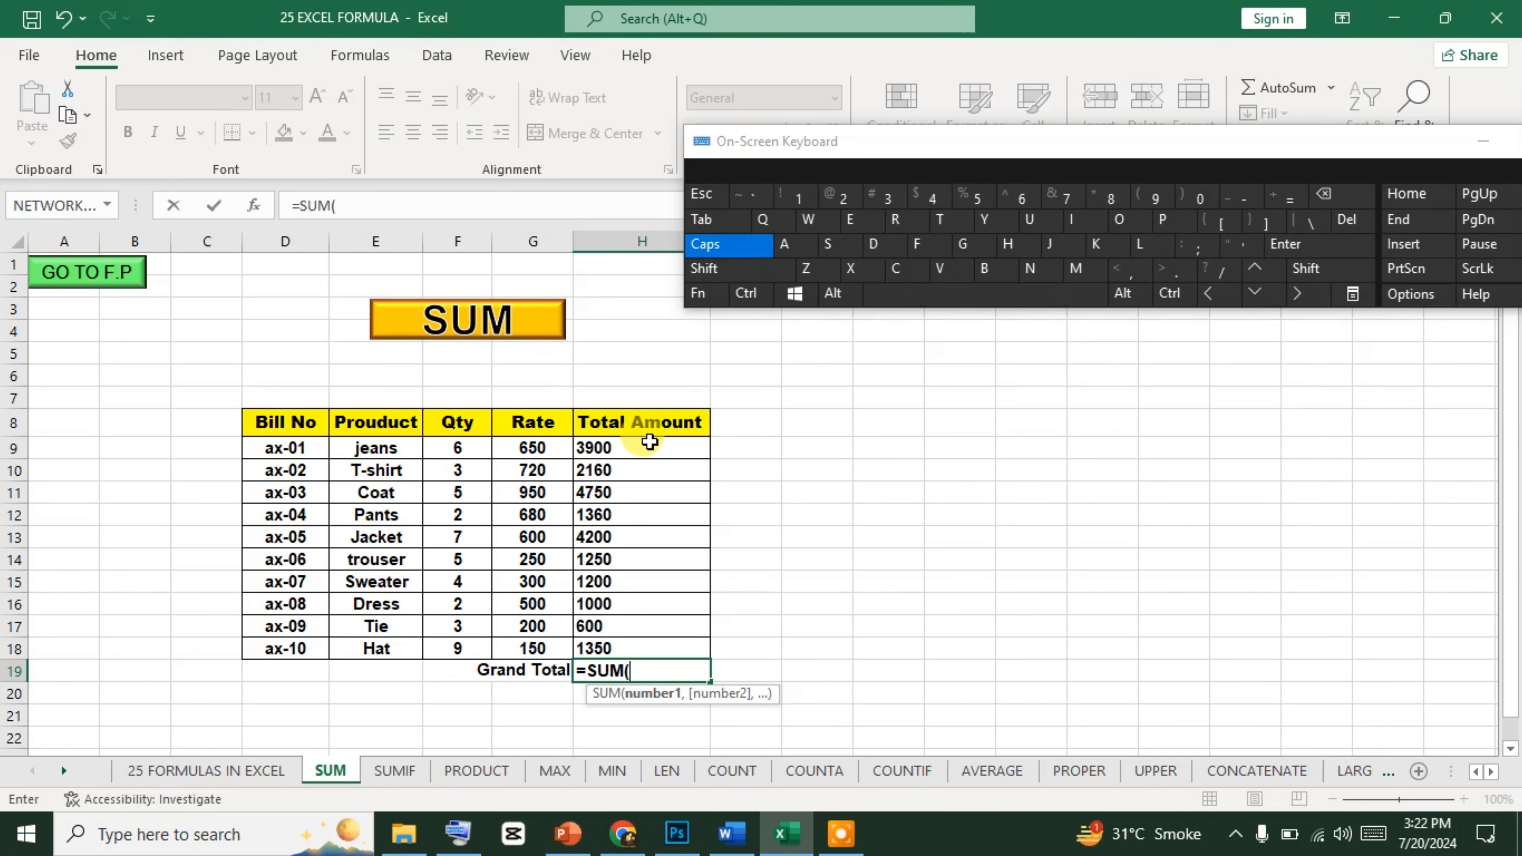
{"action": "left_click_drag", "start_coordinate": [643, 447], "coordinate": [628, 646]}
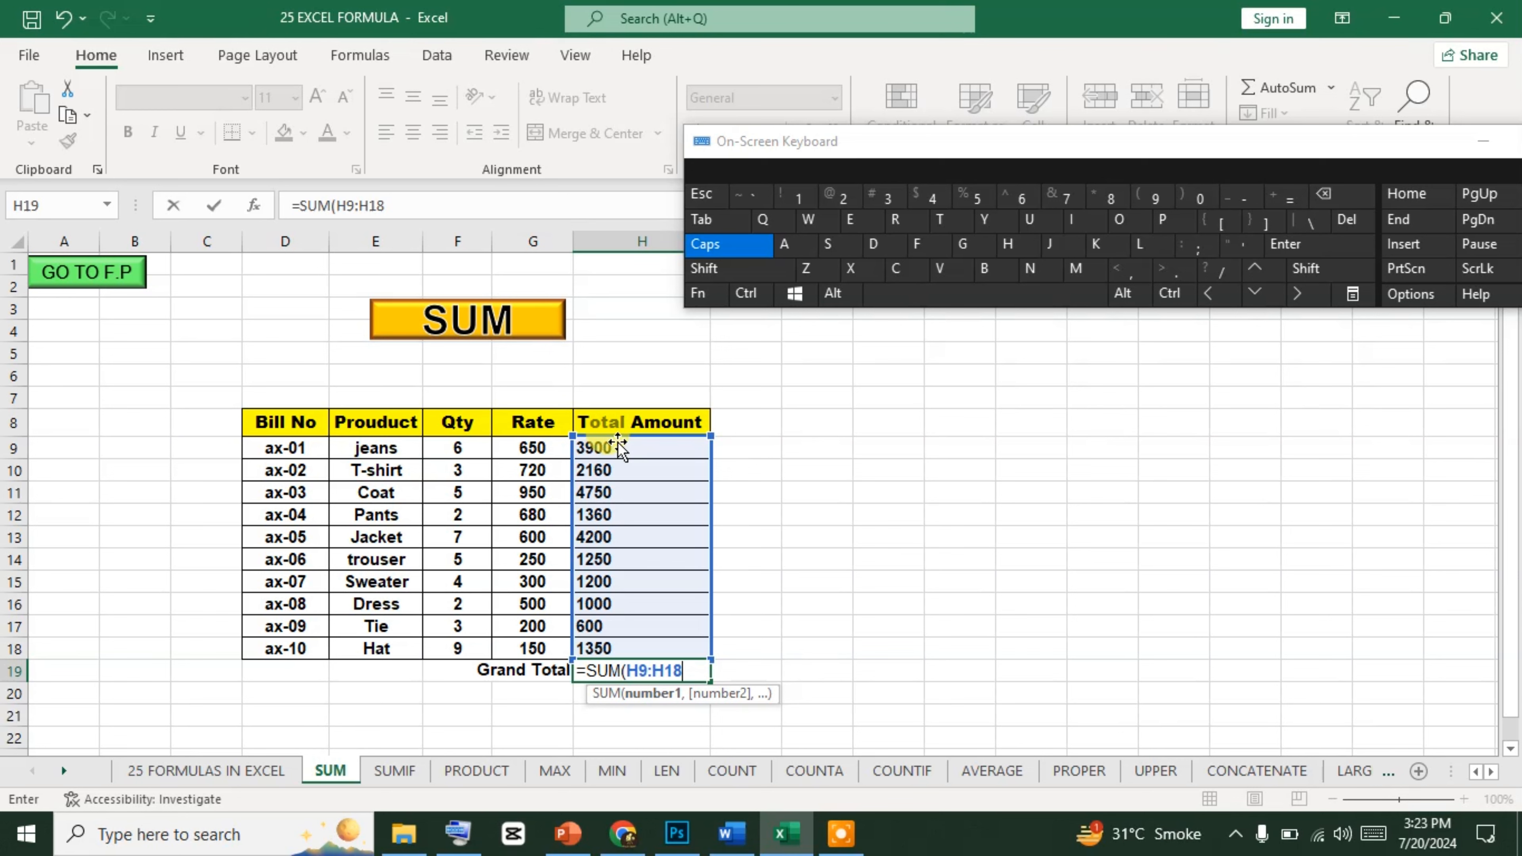
{"action": "left_click", "coordinate": [686, 670]}
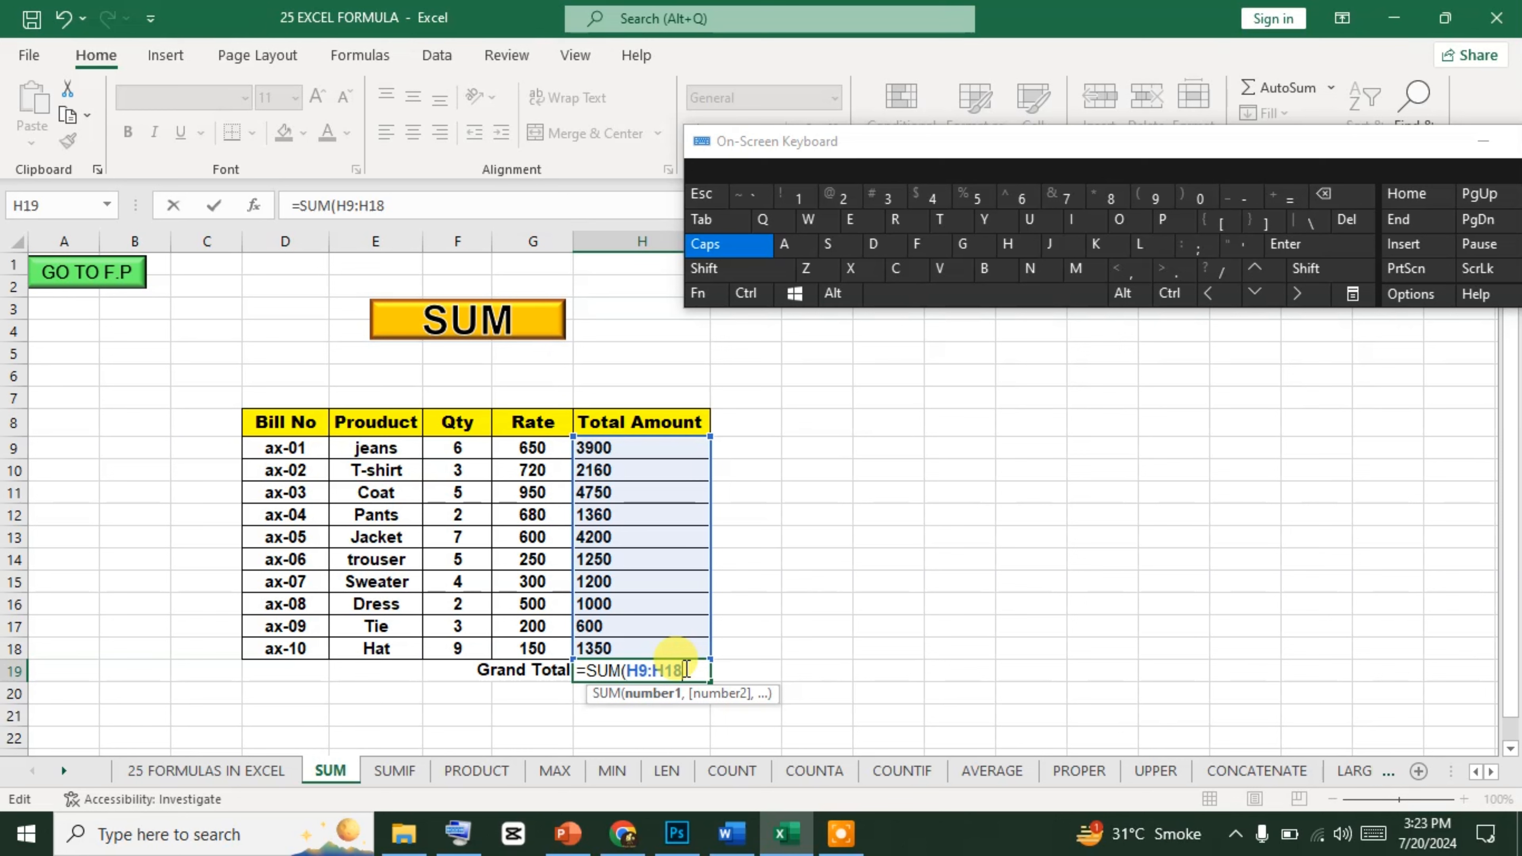
{"action": "type", "text": ")"}
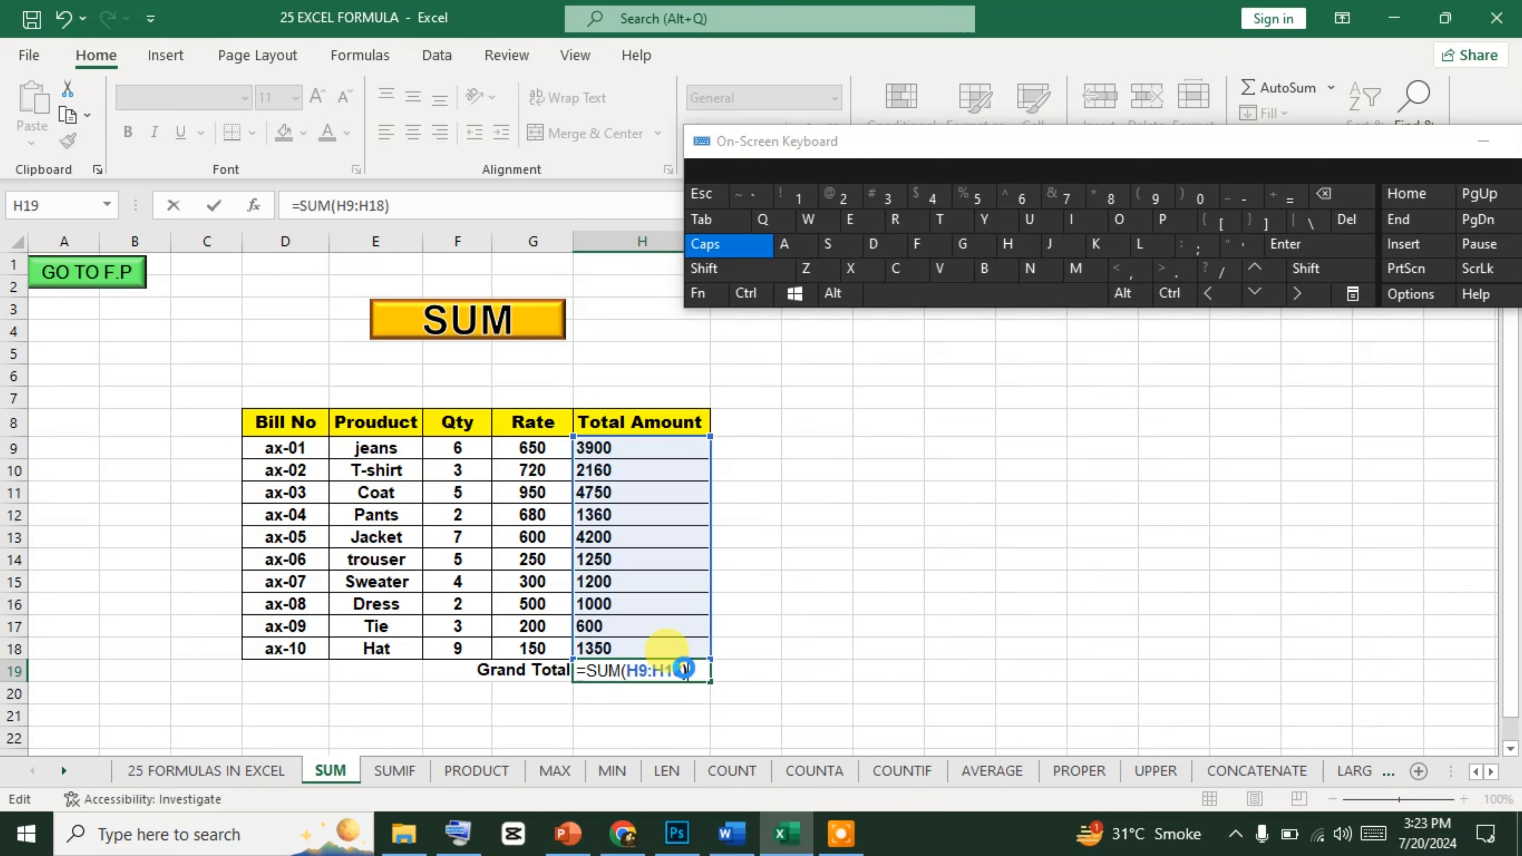
{"action": "key", "text": "Return"}
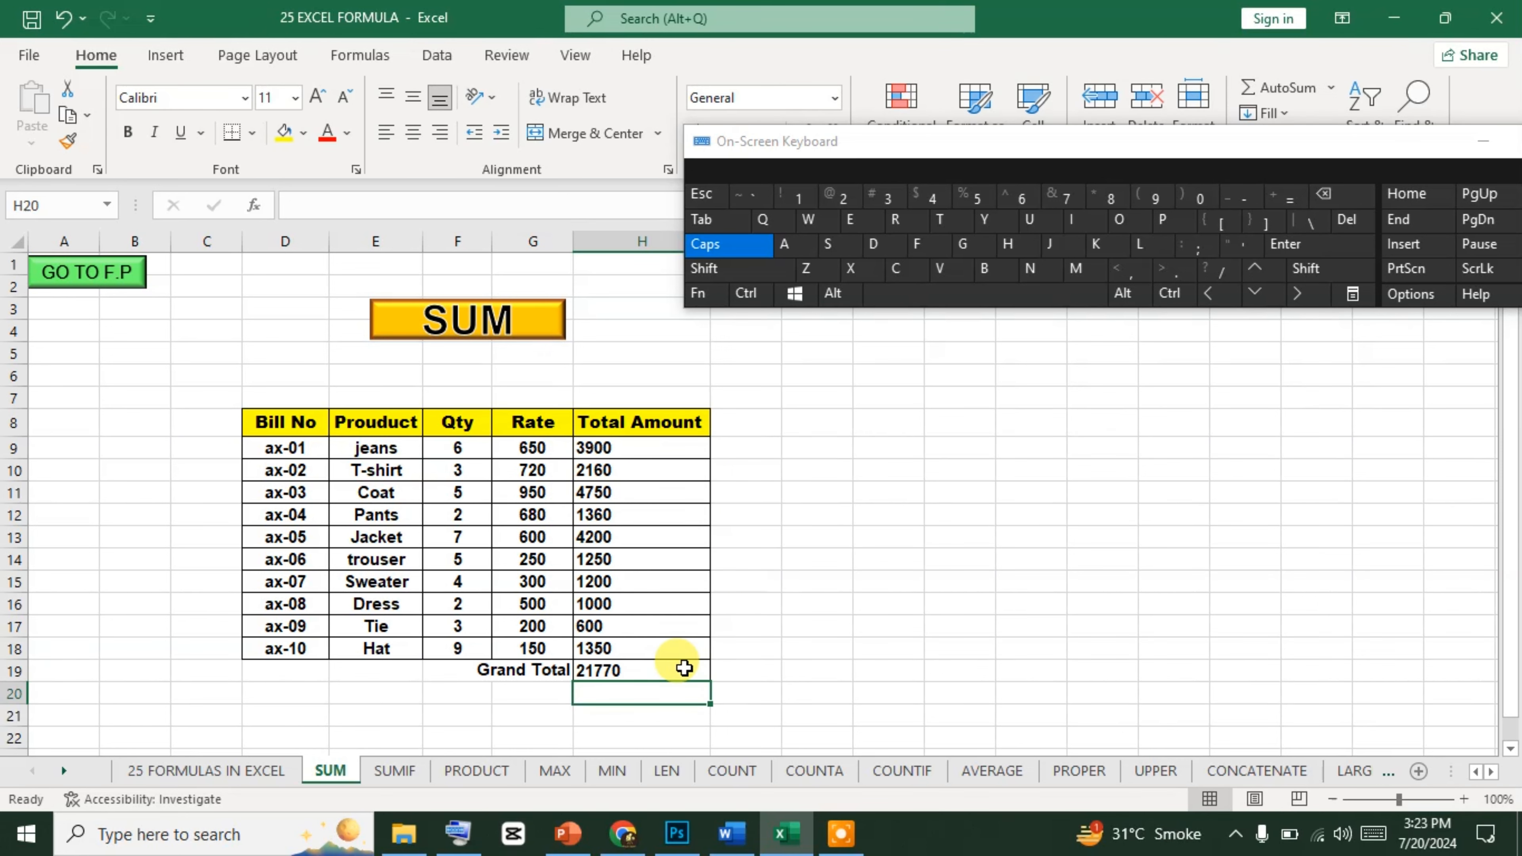
Clear the Grand Total cell H19 and total H9:H18 there again using AutoSum.
{"action": "left_click", "coordinate": [684, 668]}
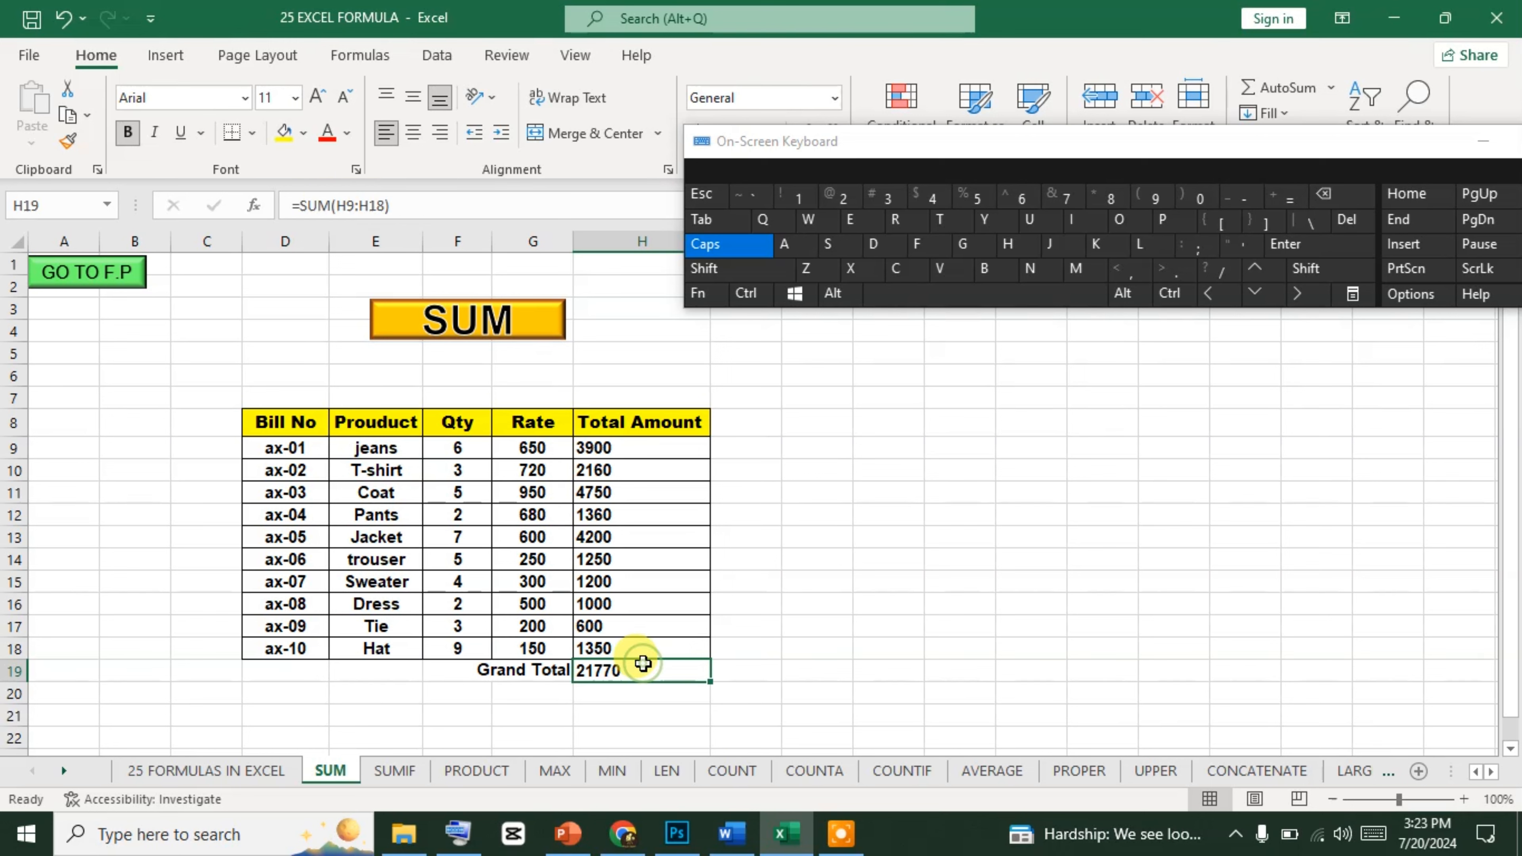
{"action": "key", "text": "Delete"}
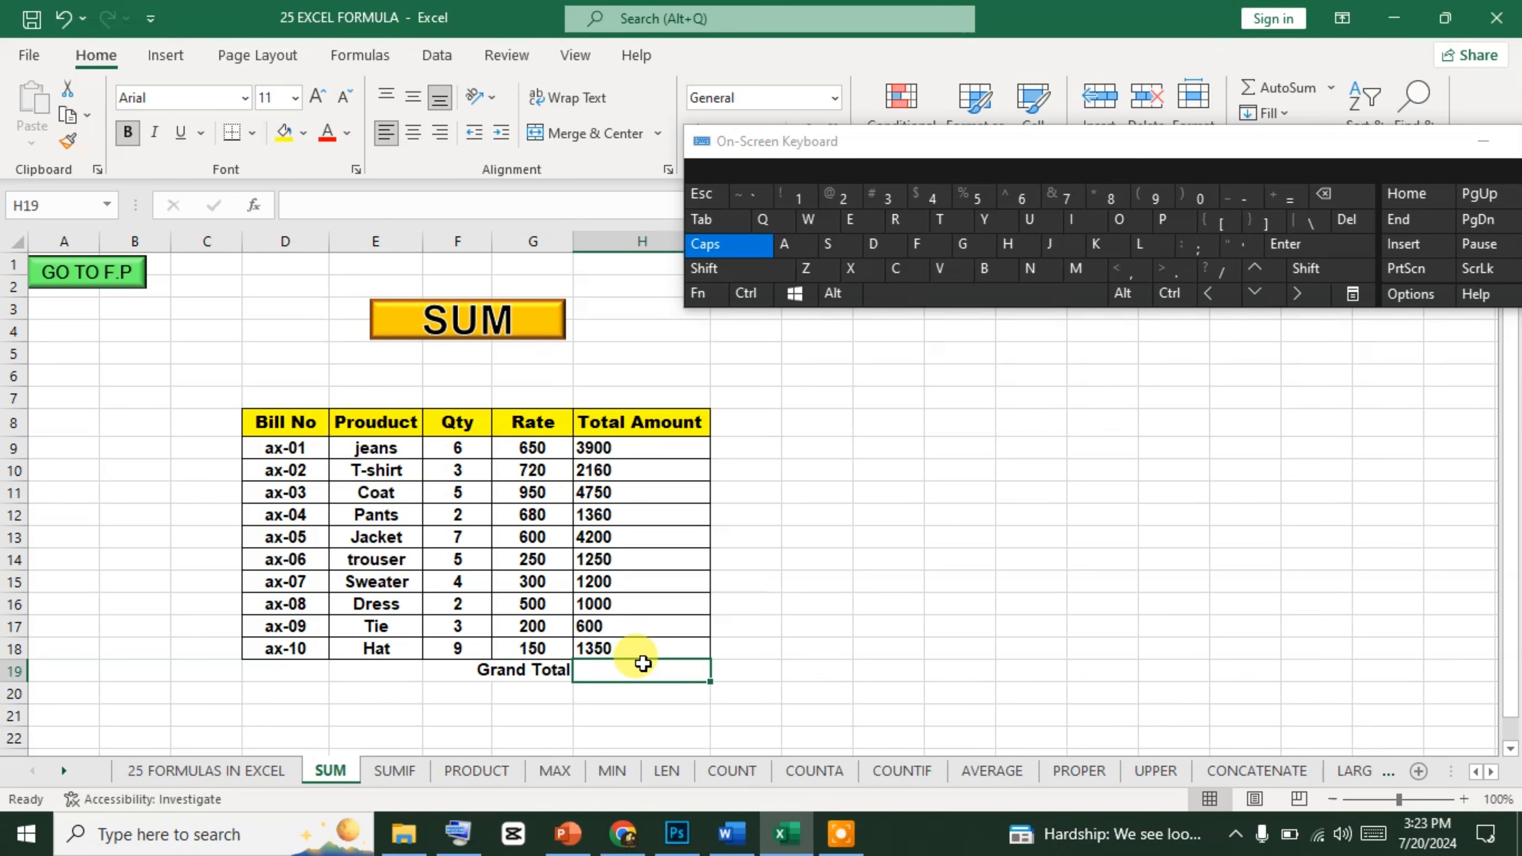
{"action": "left_click", "coordinate": [1139, 303]}
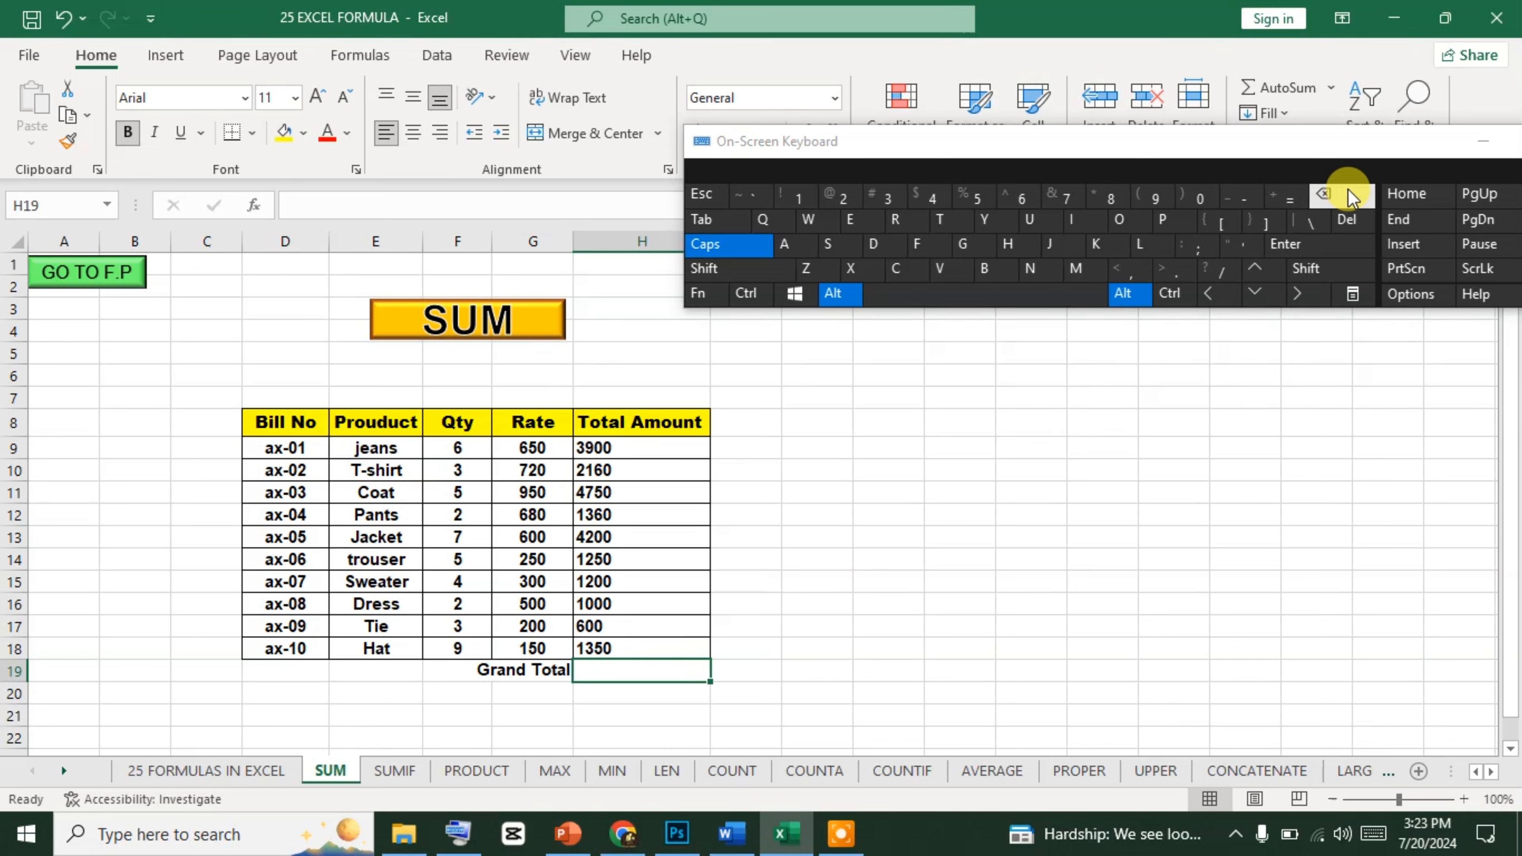
{"action": "left_click", "coordinate": [1292, 192]}
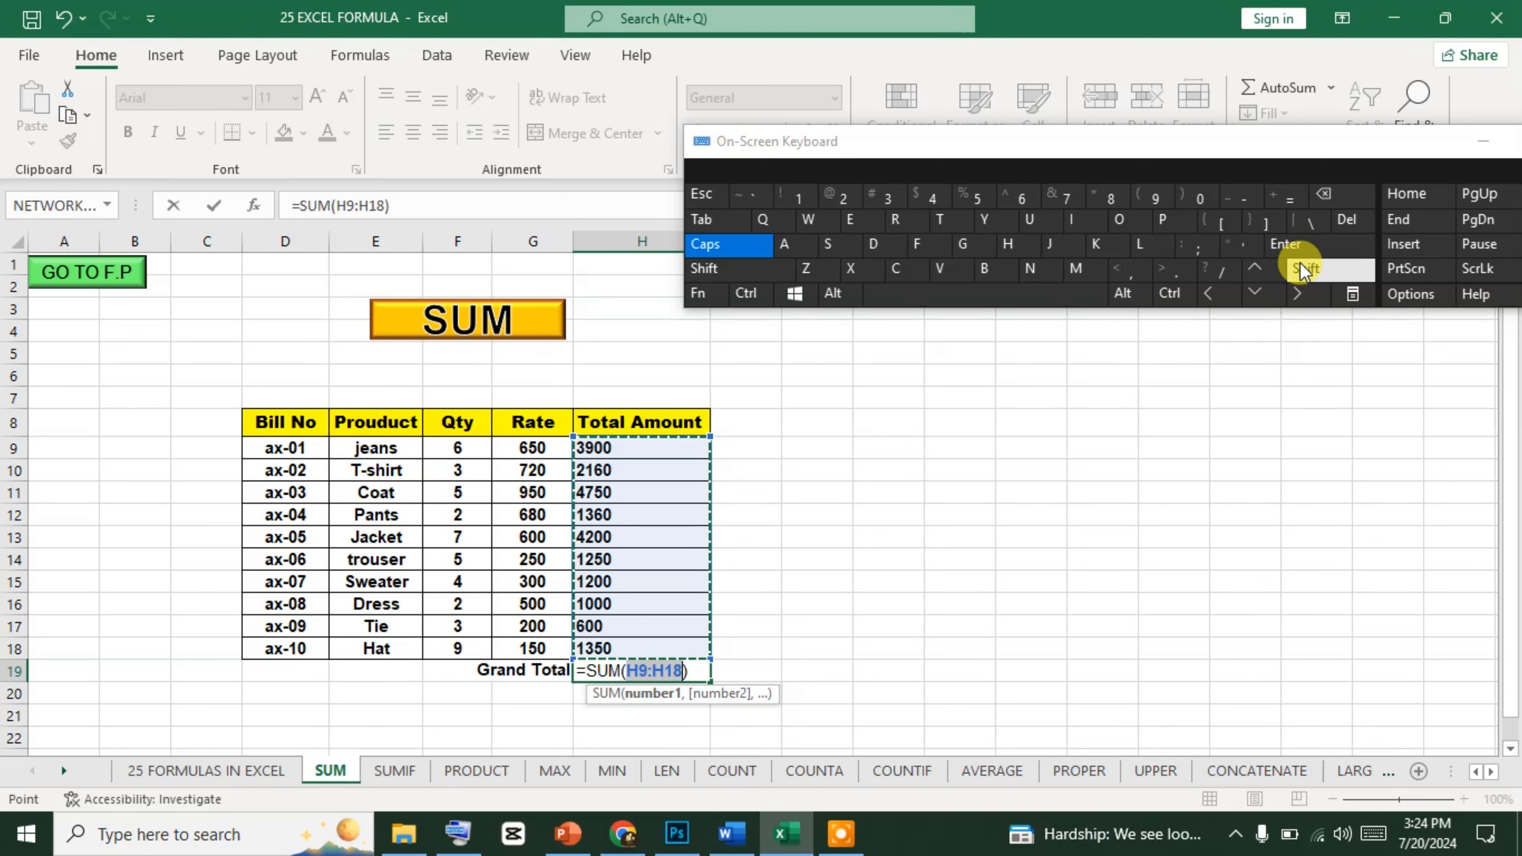
{"action": "left_click", "coordinate": [1346, 248]}
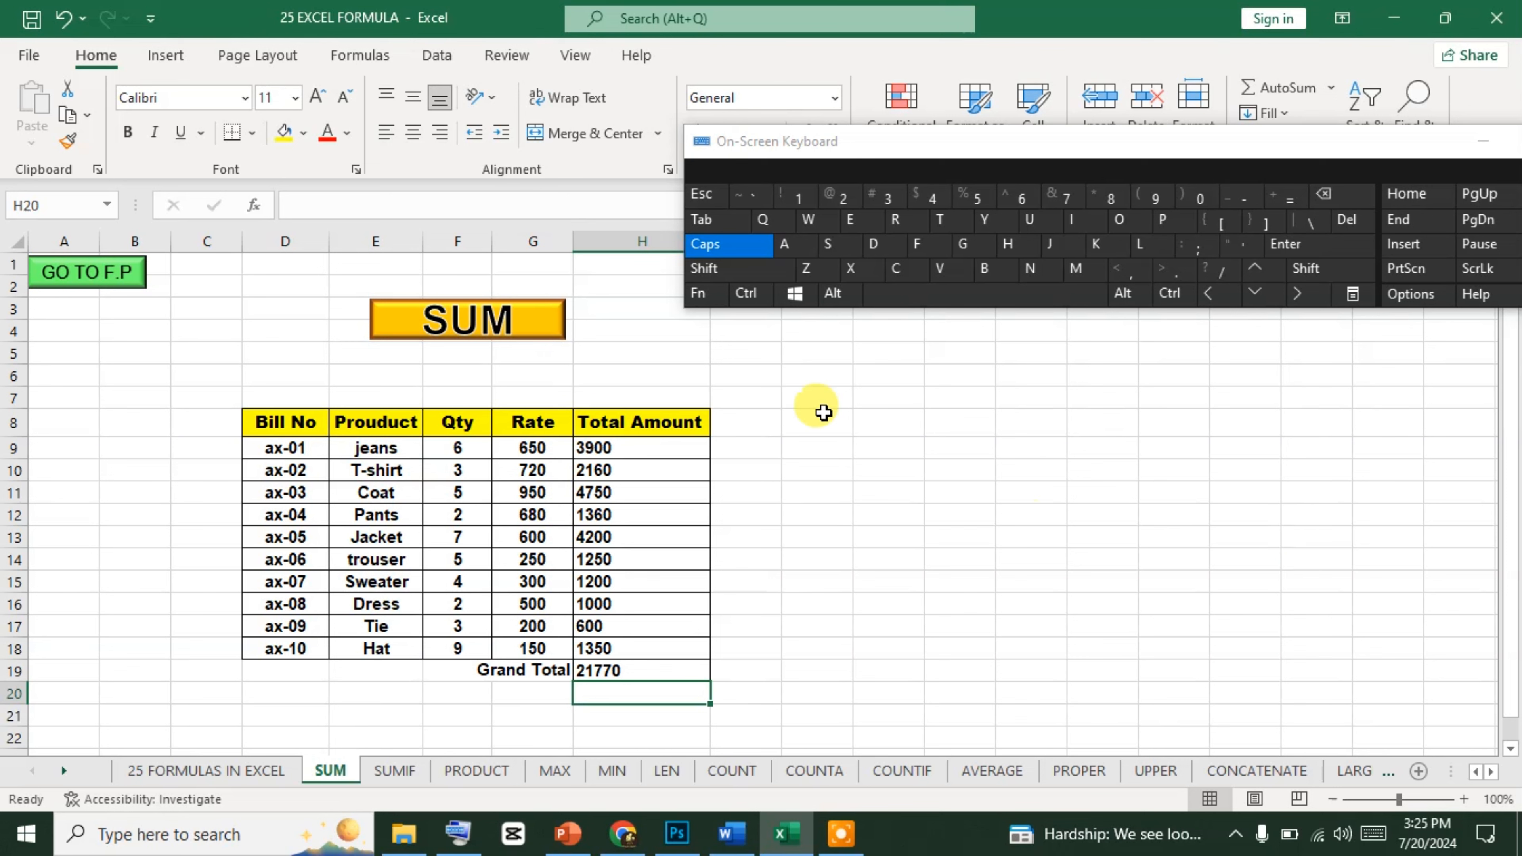
{"action": "left_click", "coordinate": [826, 451]}
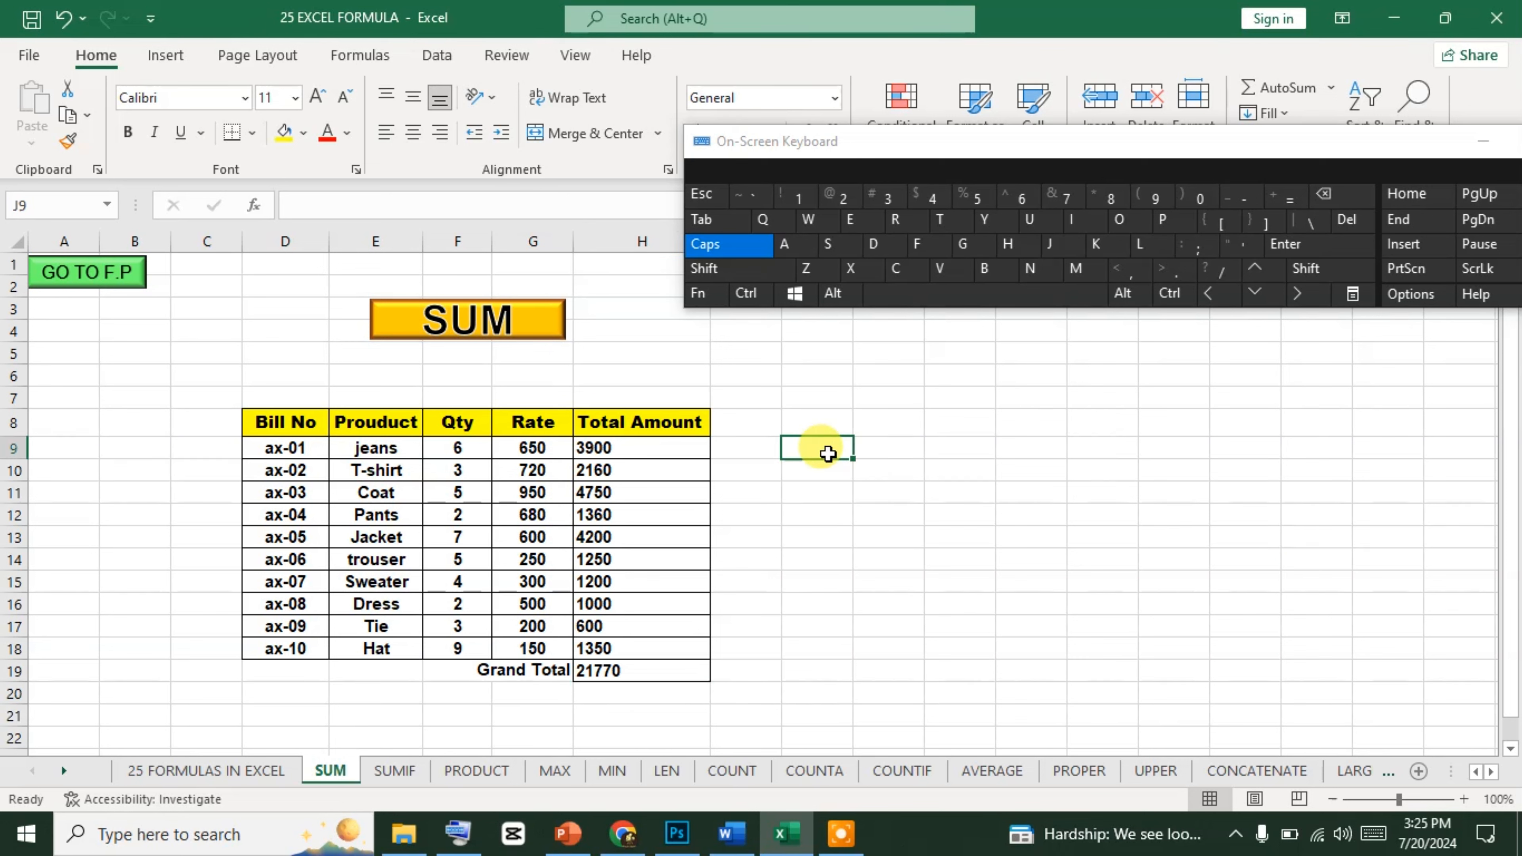
{"action": "left_click", "coordinate": [829, 469]}
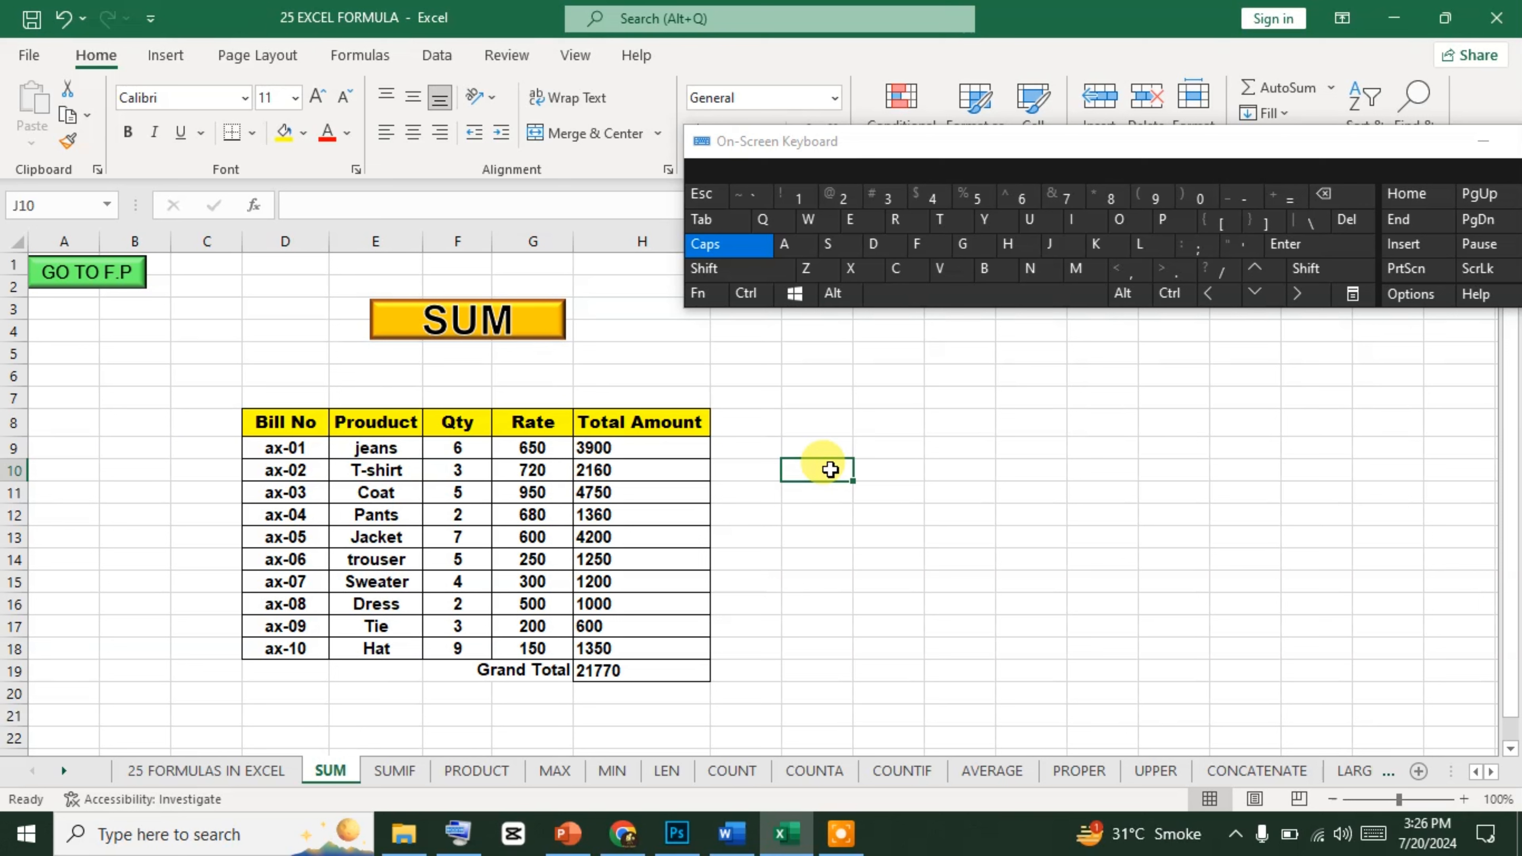
{"action": "key", "text": "ctrl"}
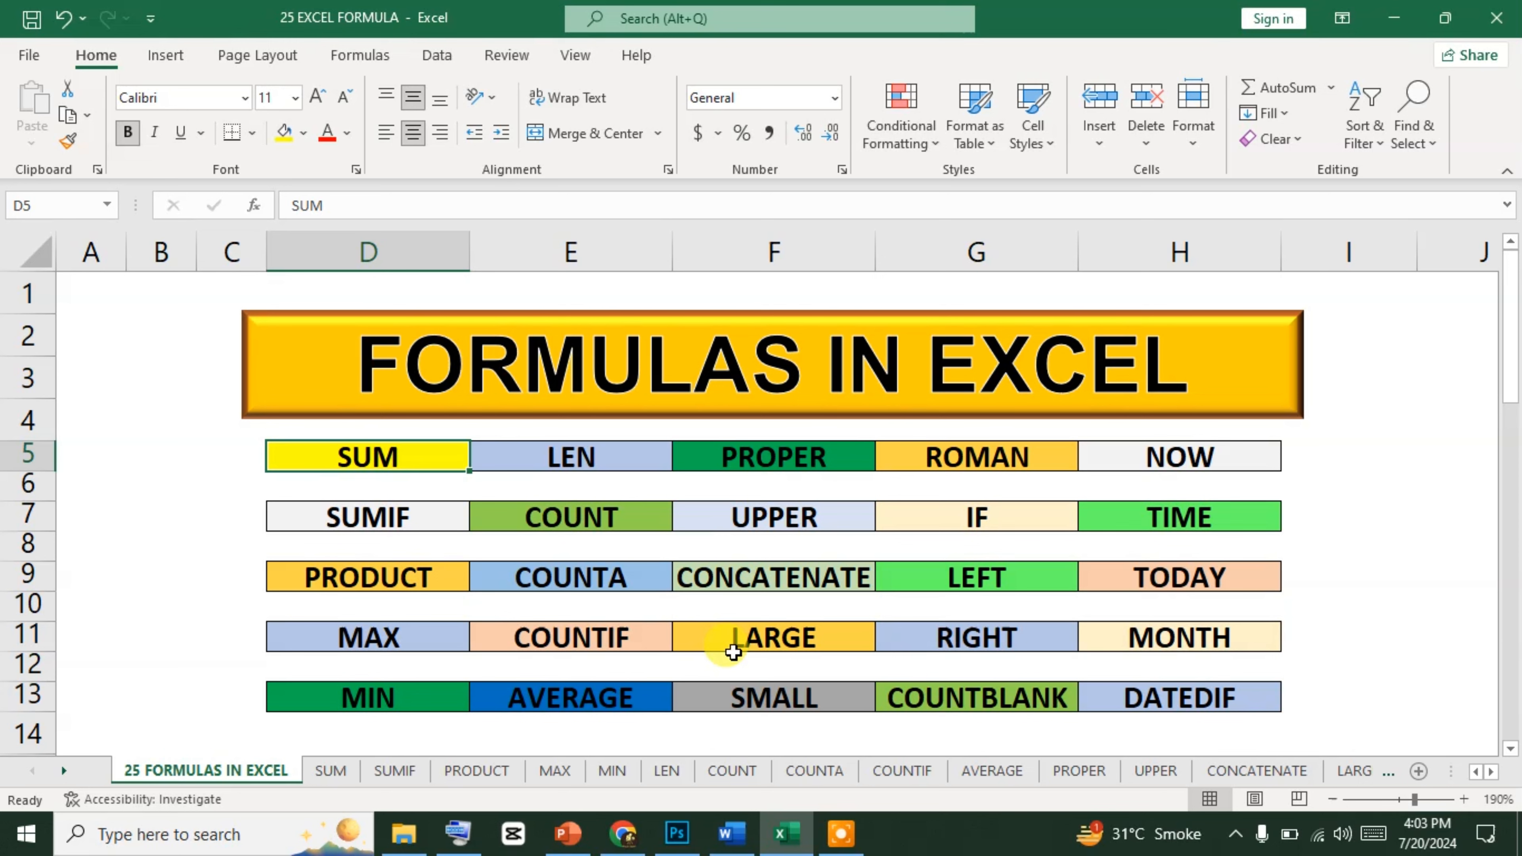
Open the SUMIF sheet from the list of formulas on the 25 FORMULAS IN EXCEL sheet.
{"action": "left_click", "coordinate": [364, 520]}
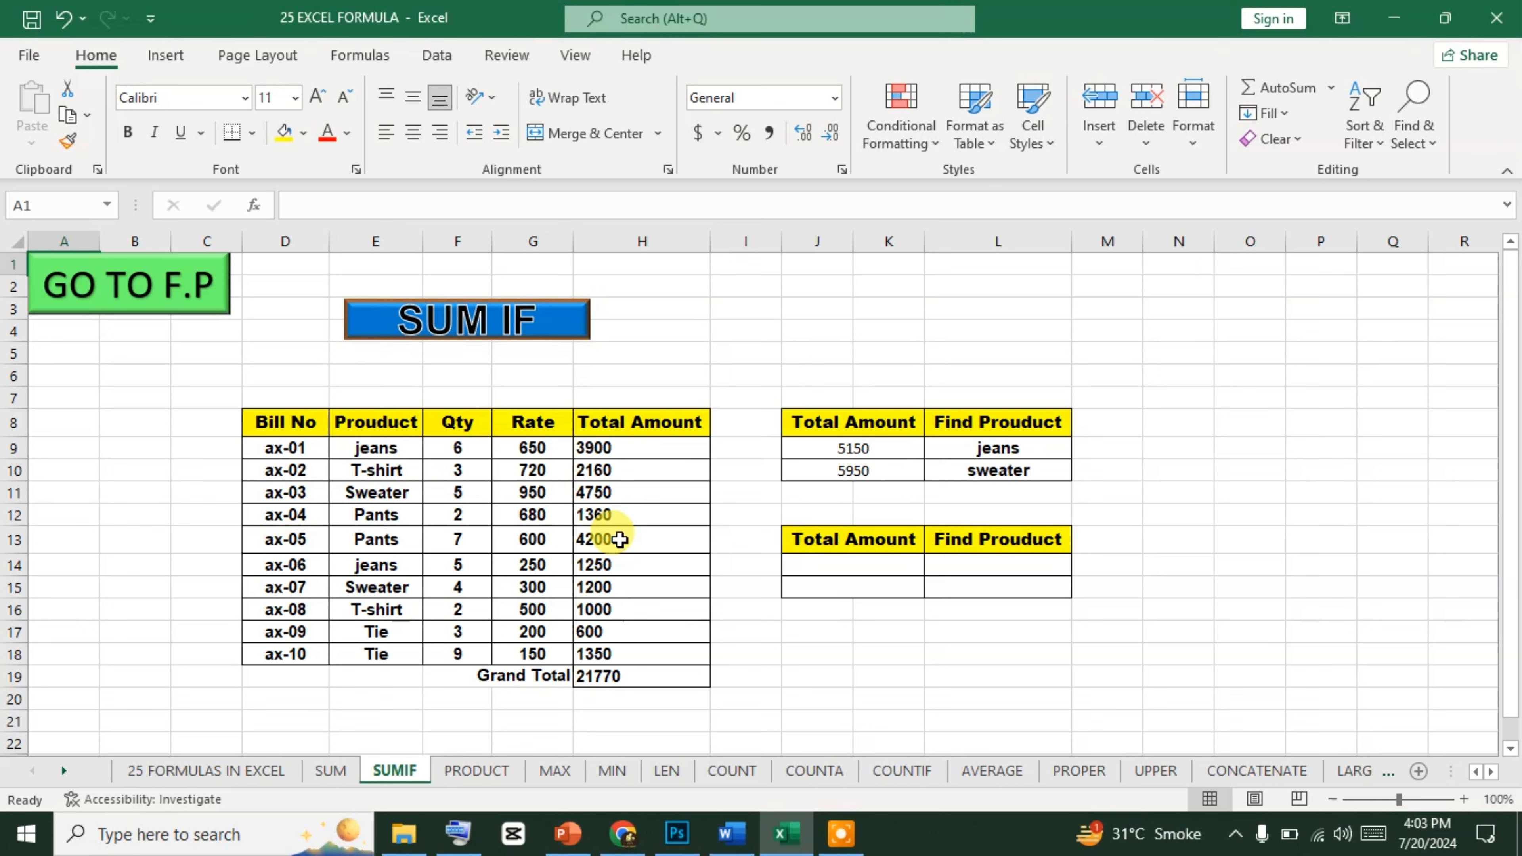
Examine the function library's More Functions, Math & Trig and Financial categories.
{"action": "left_click", "coordinate": [437, 54]}
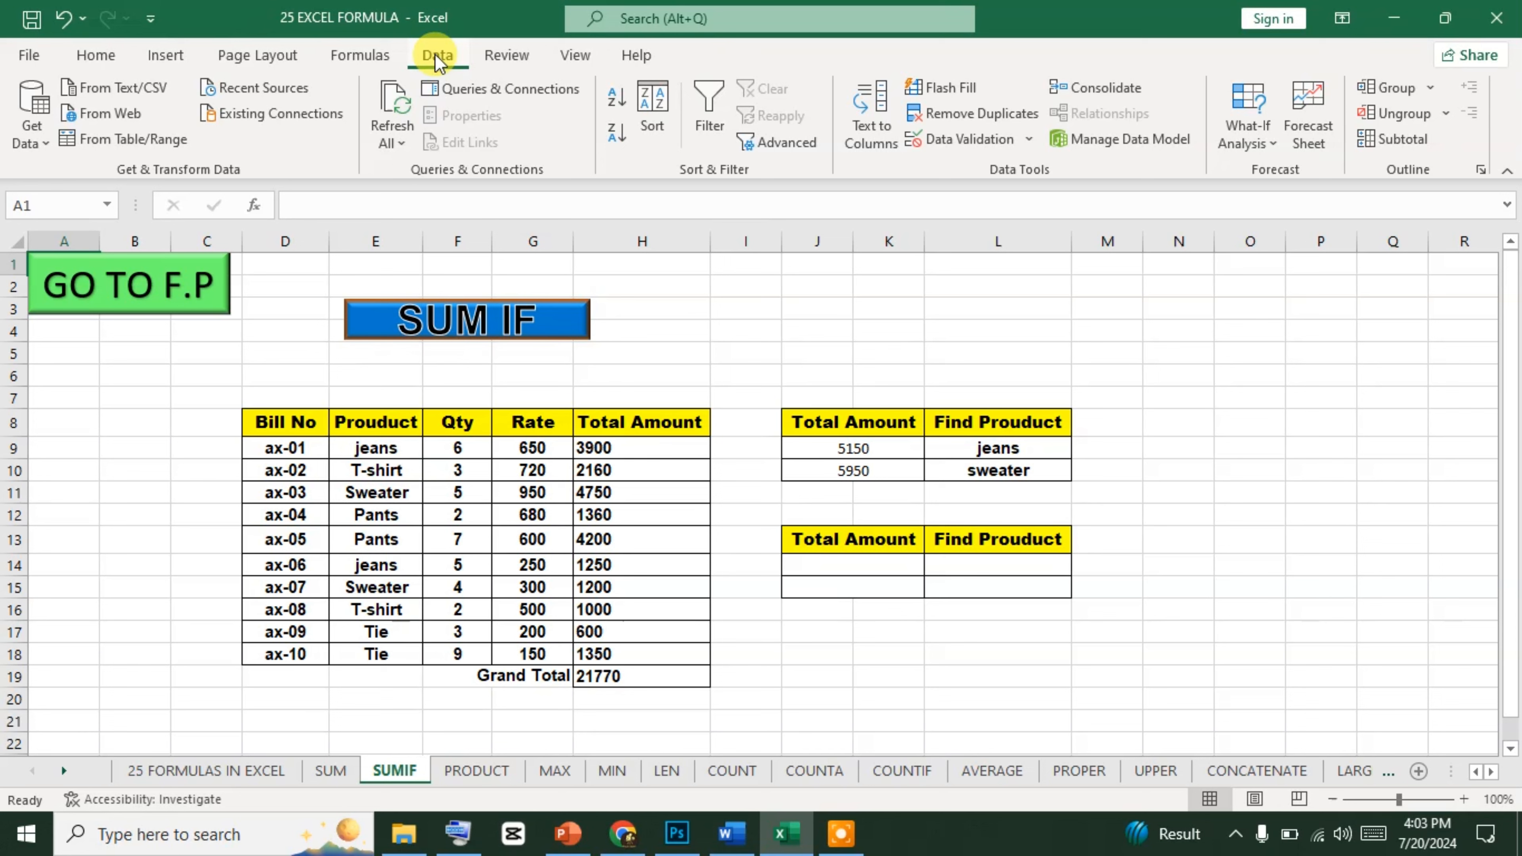
{"action": "left_click", "coordinate": [359, 56]}
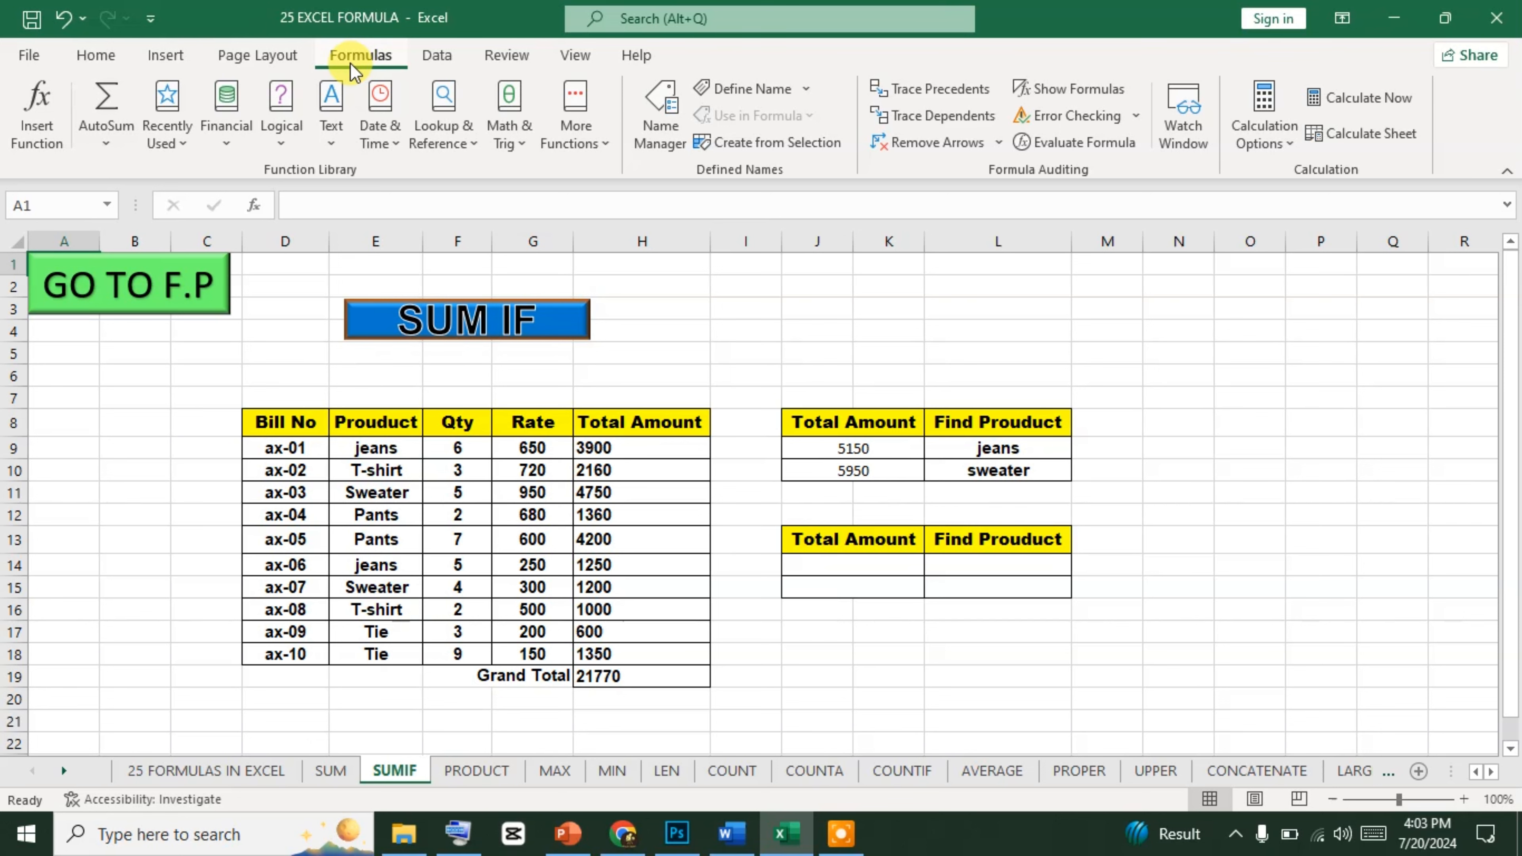
{"action": "left_click", "coordinate": [575, 146]}
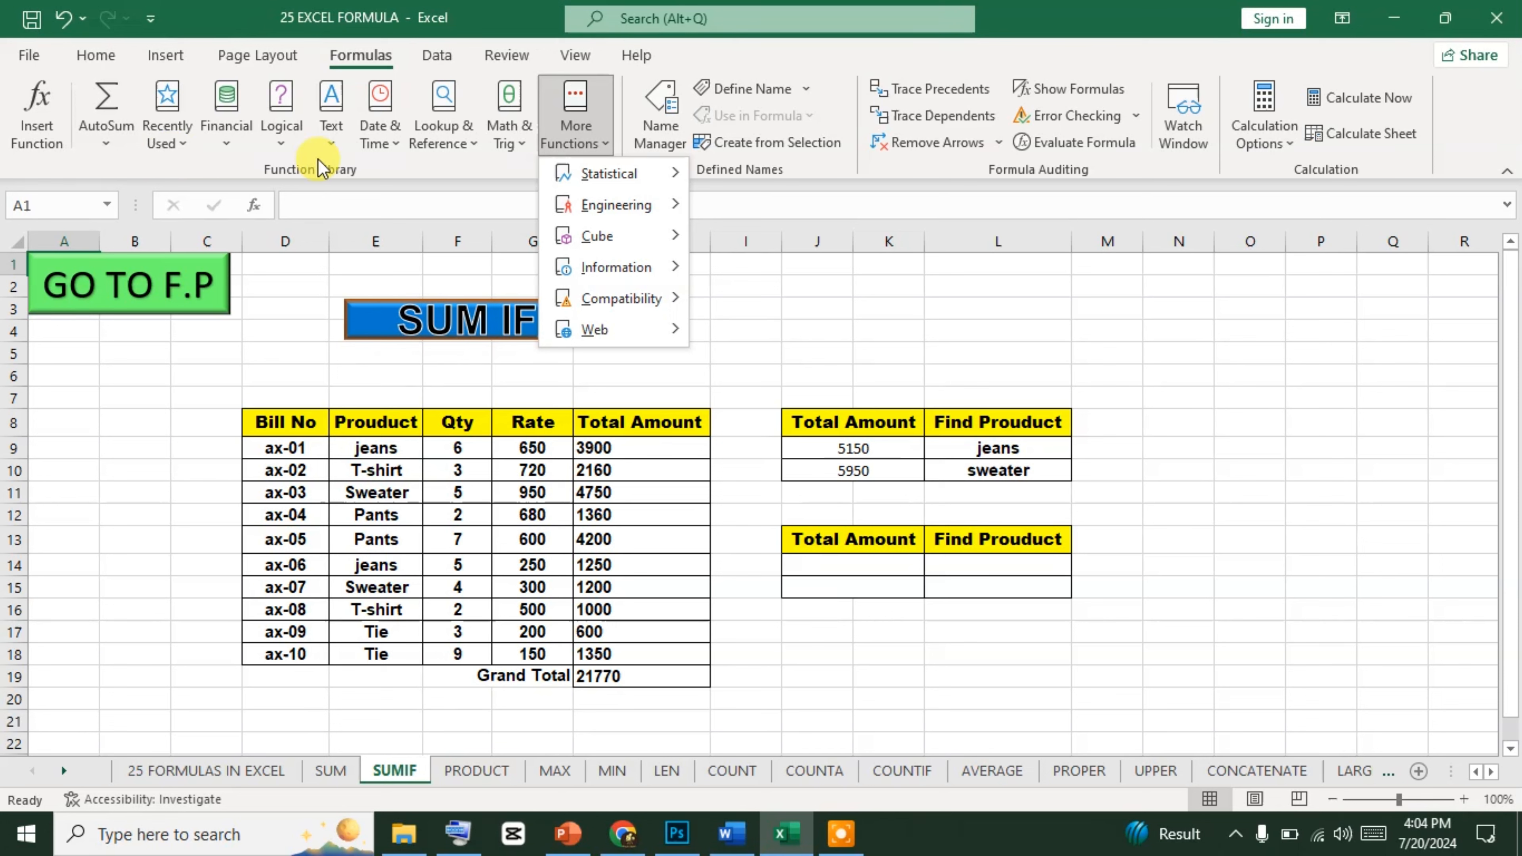
{"action": "left_click", "coordinate": [353, 176]}
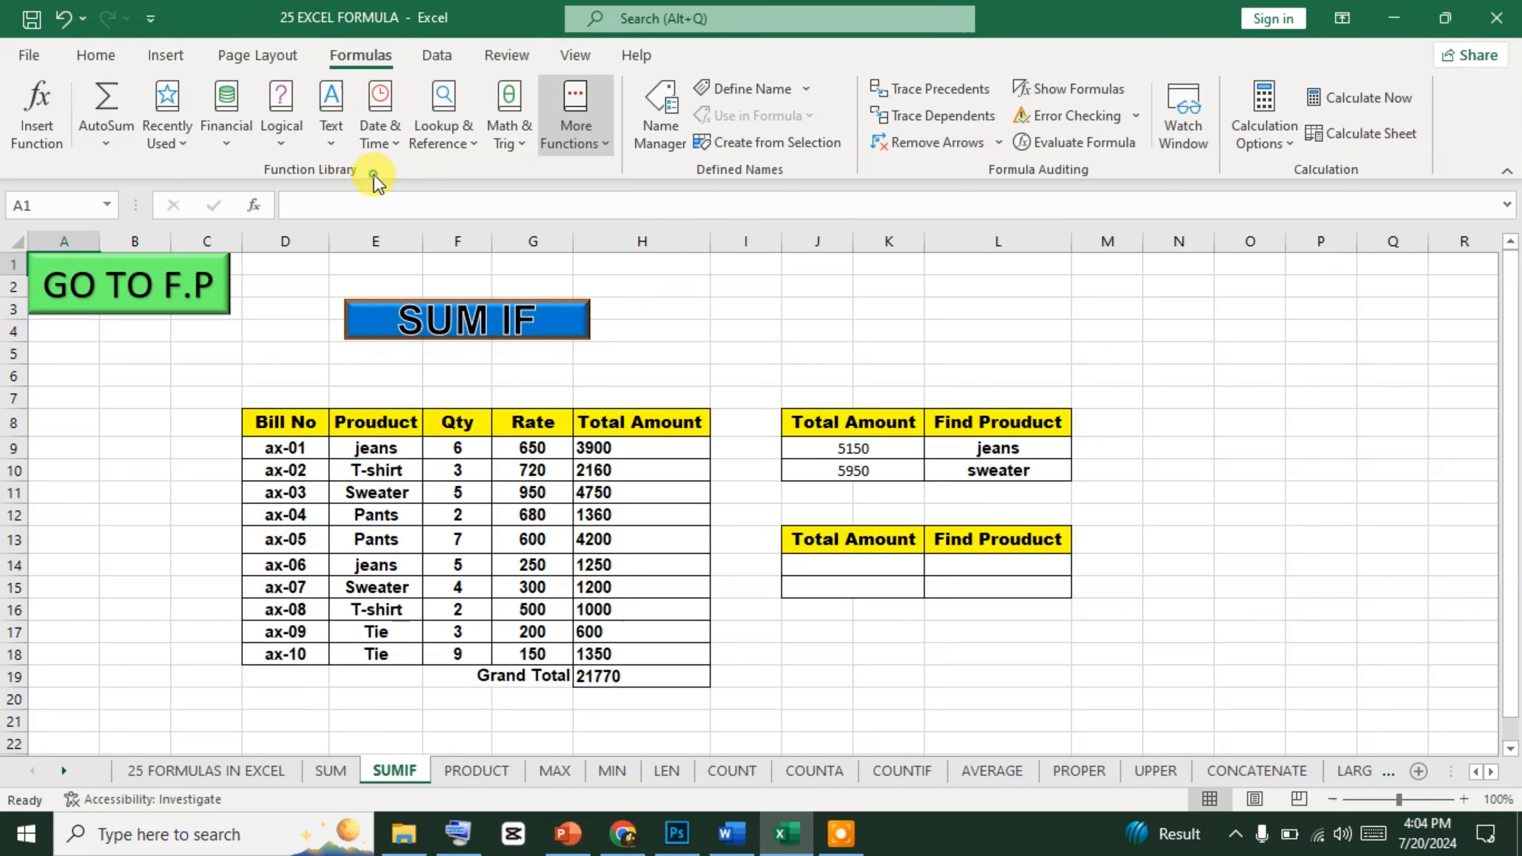
{"action": "left_click", "coordinate": [540, 152]}
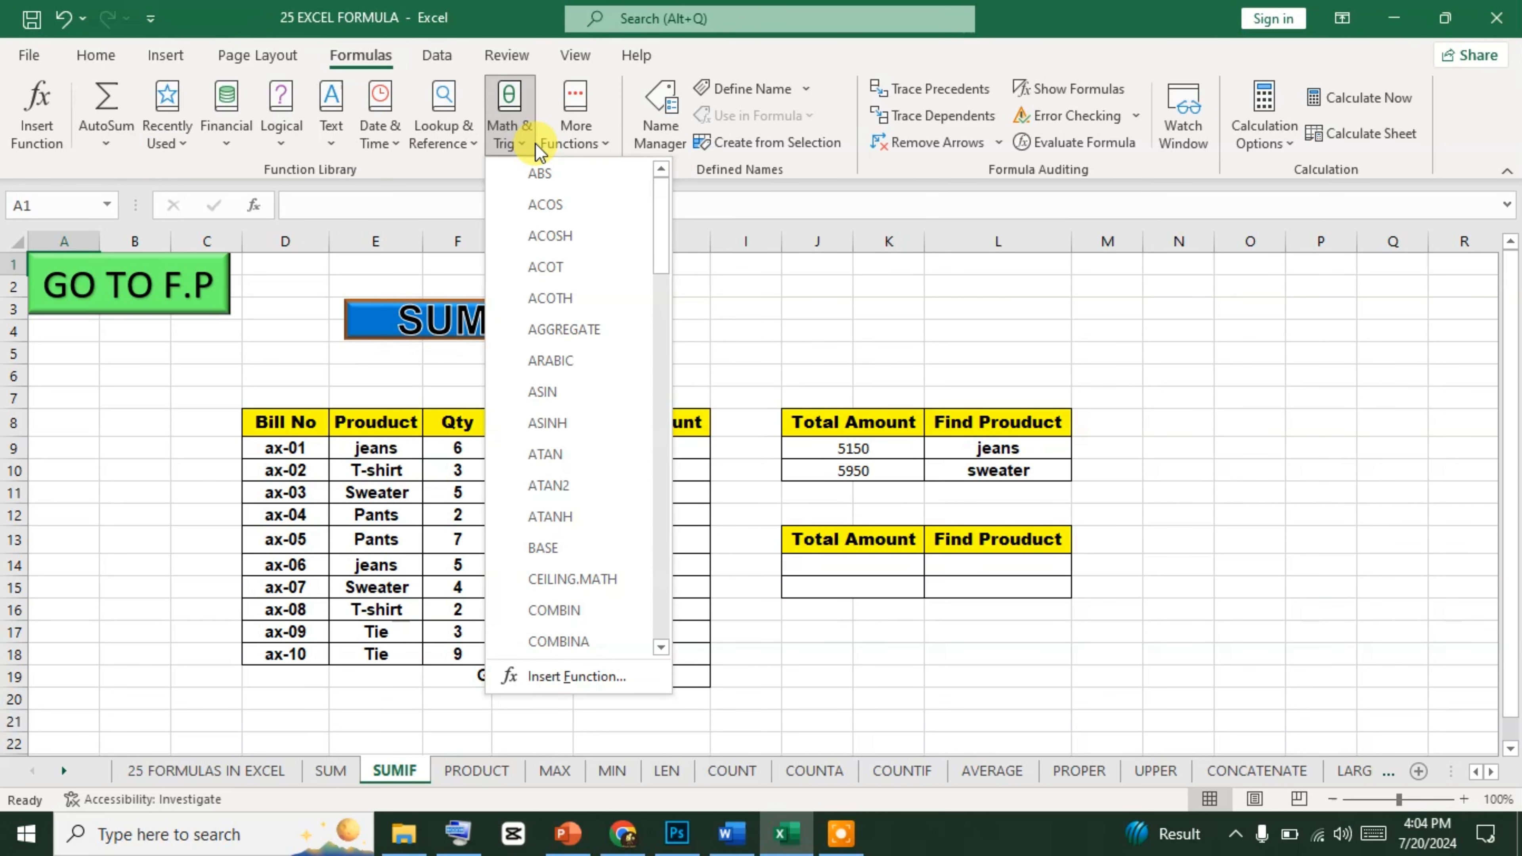
{"action": "left_click", "coordinate": [343, 160]}
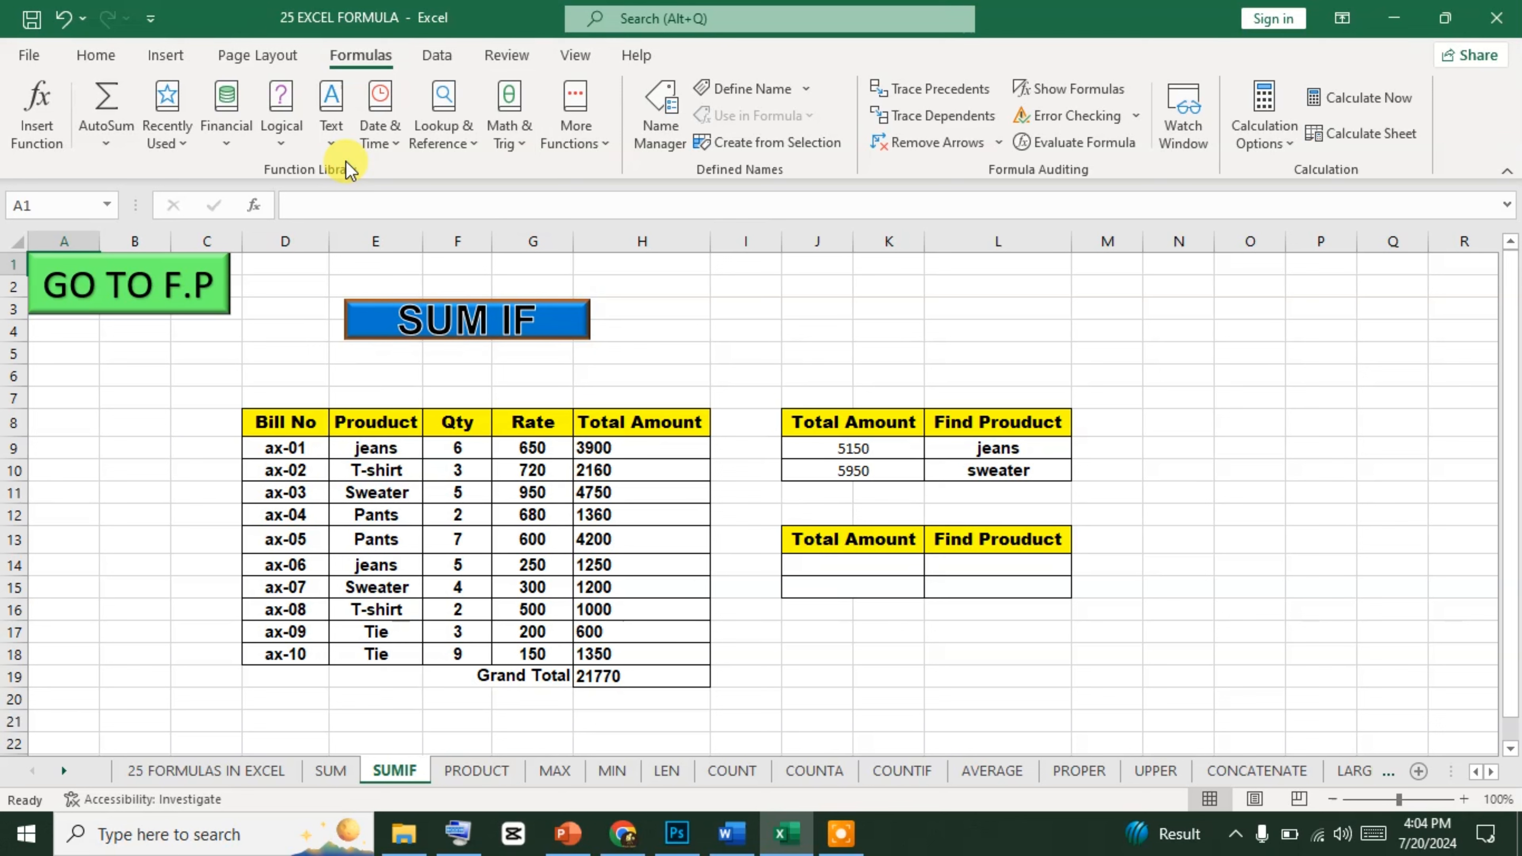
{"action": "left_click", "coordinate": [222, 148]}
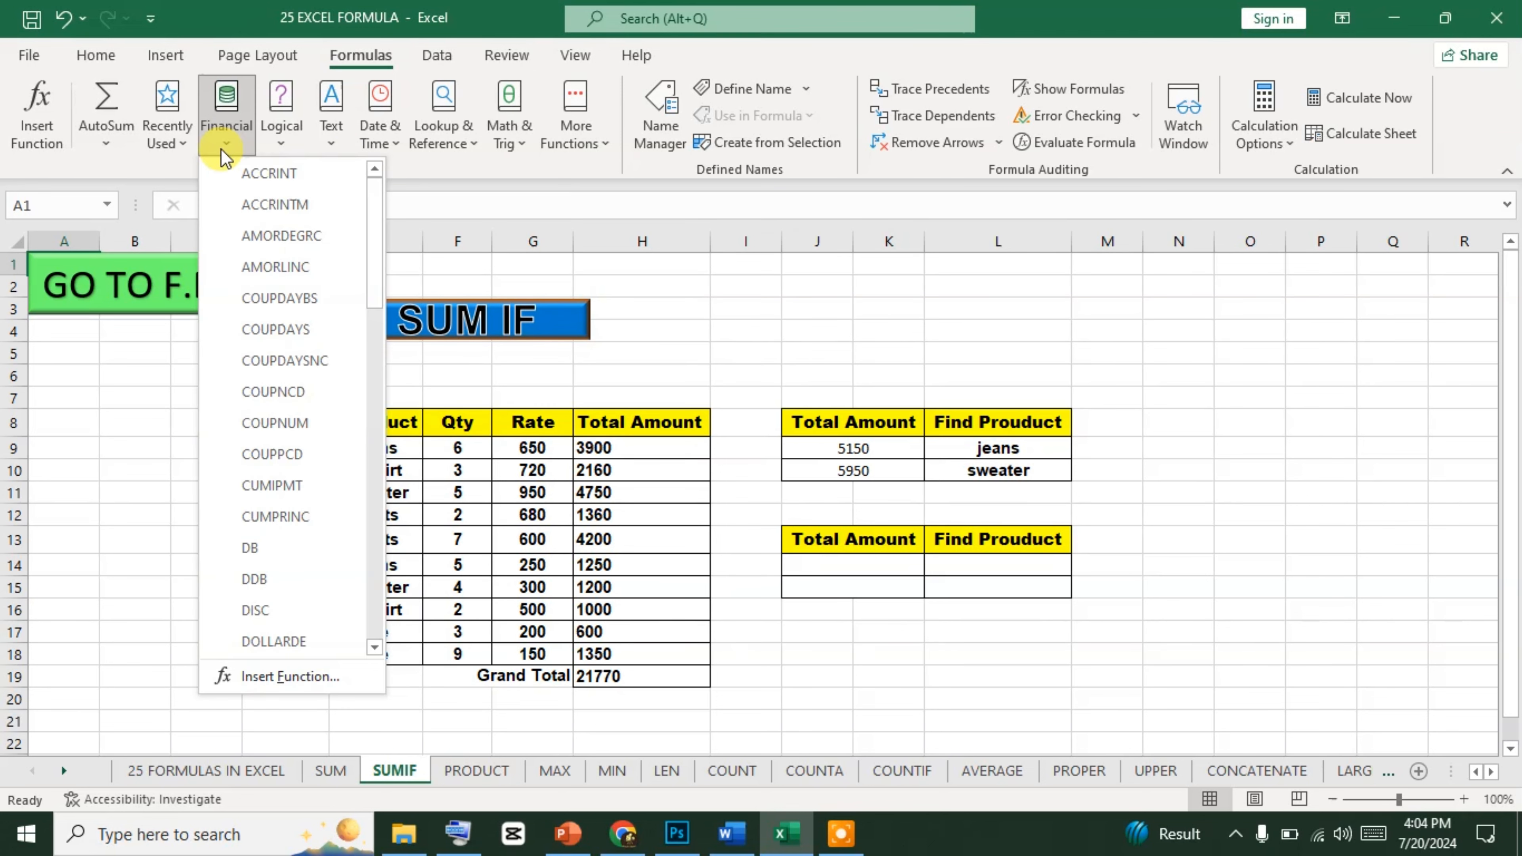
{"action": "left_click", "coordinate": [861, 330]}
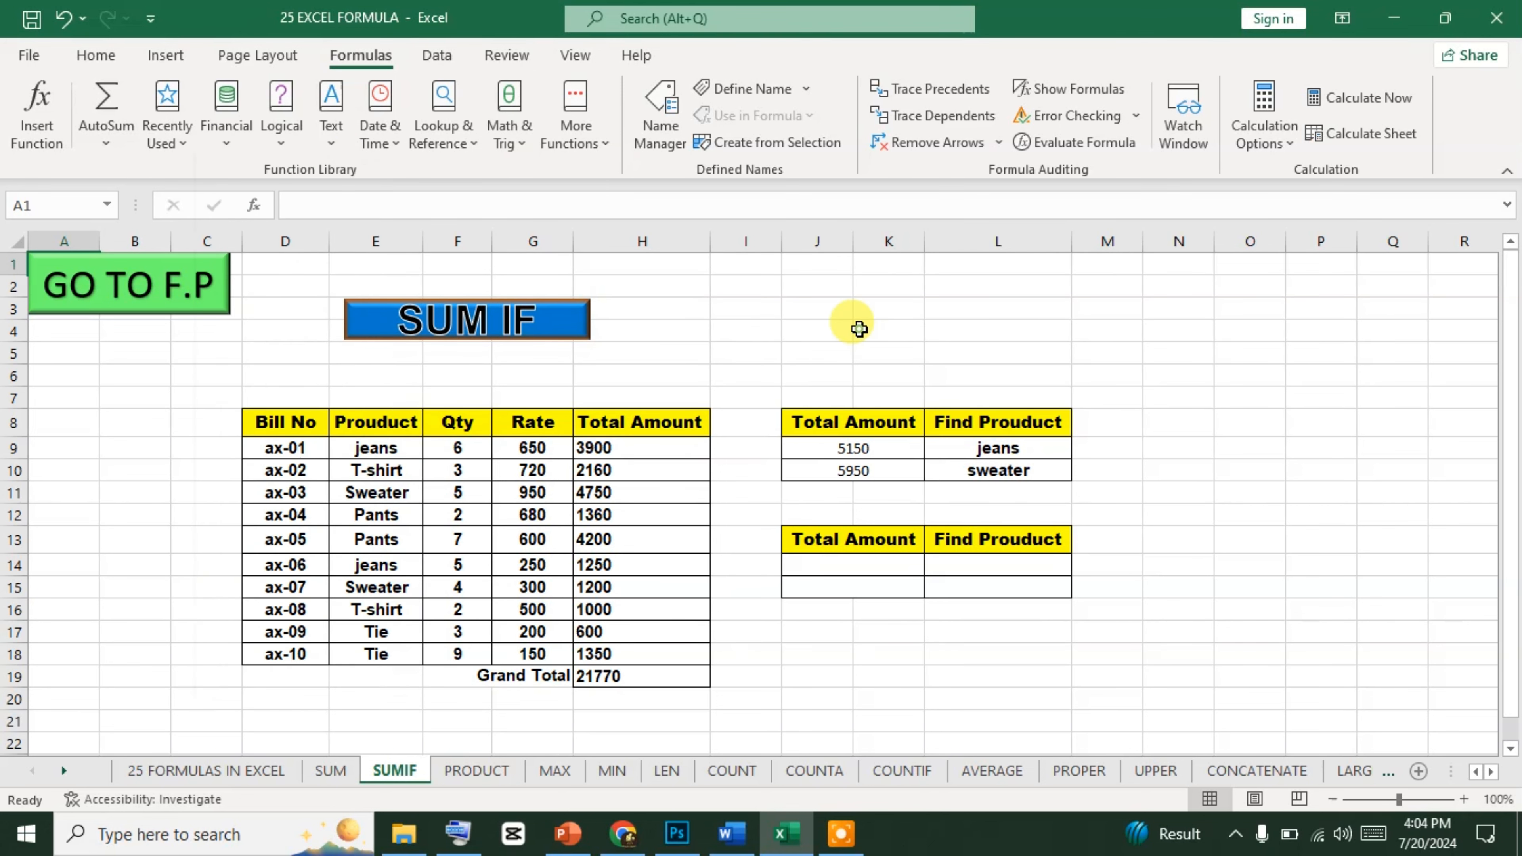
{"action": "left_click", "coordinate": [97, 55]}
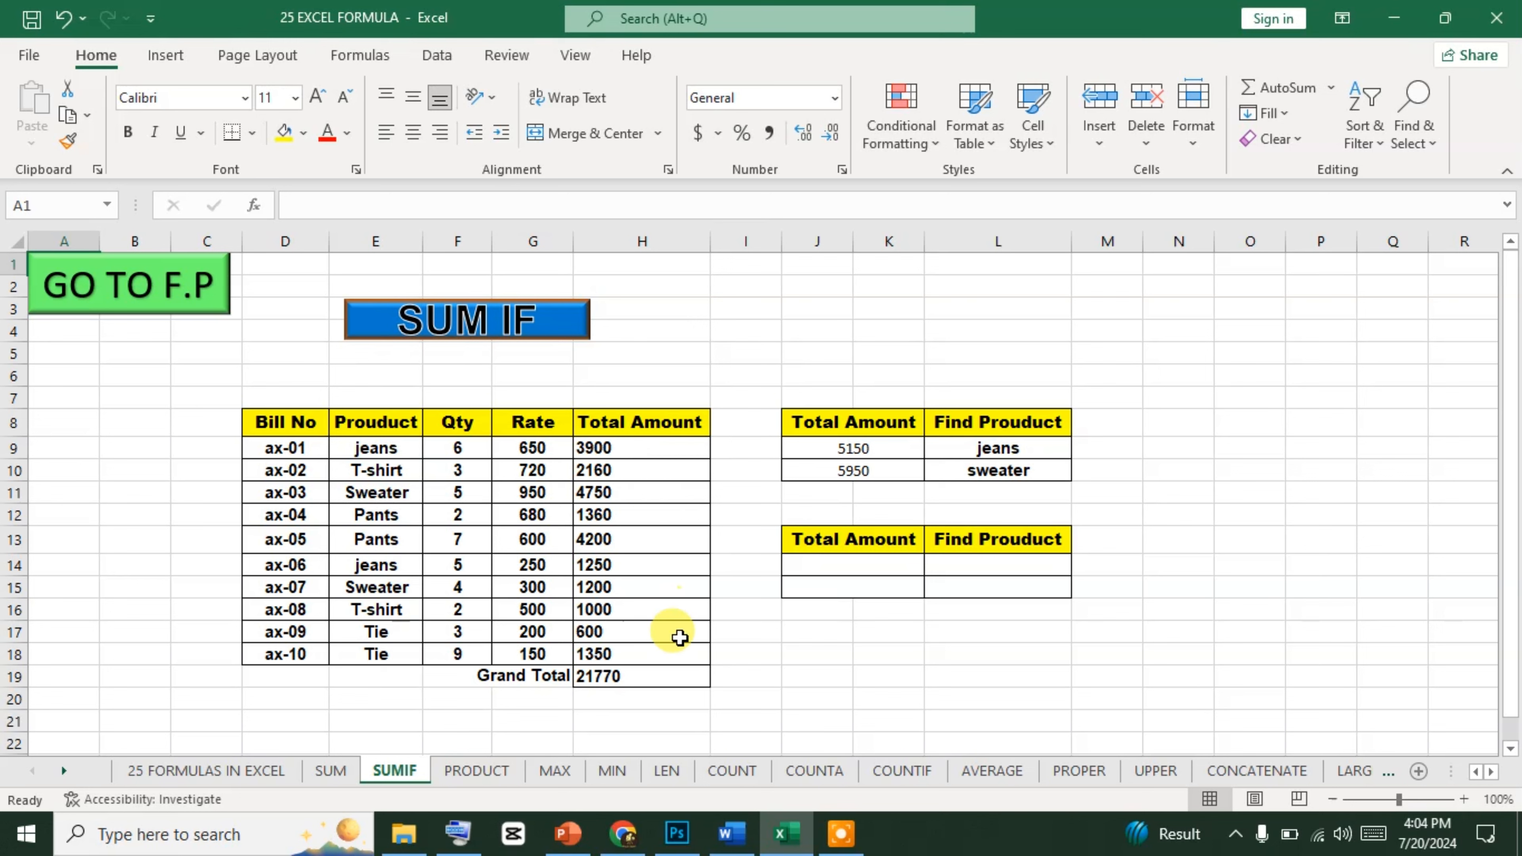
Start a SUMIF formula in J14 of the lower table with the product names E9:E18 as its range.
{"action": "left_click", "coordinate": [646, 674]}
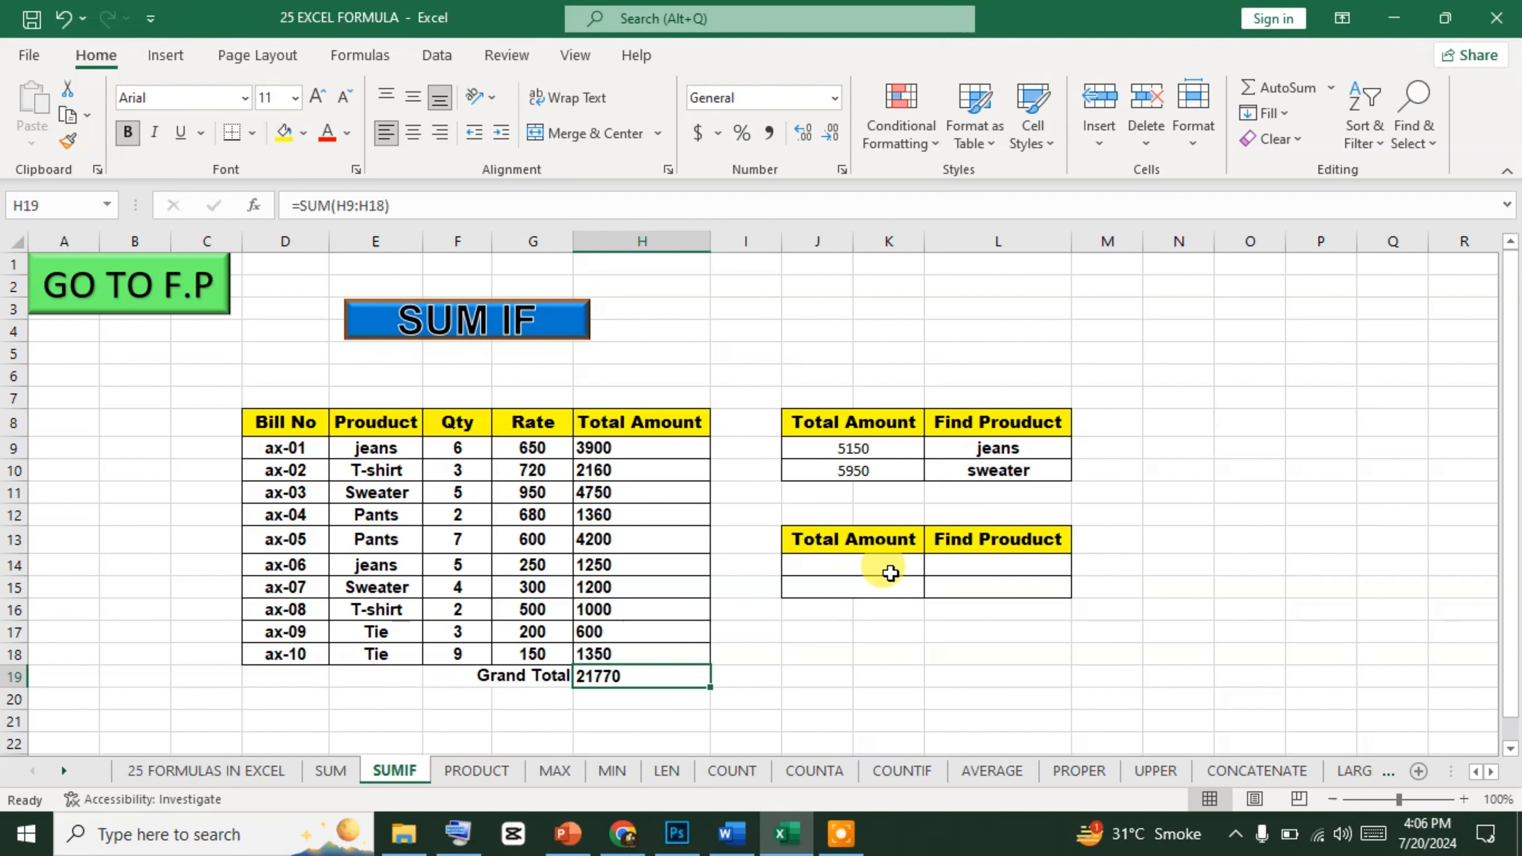
{"action": "left_click", "coordinate": [867, 567]}
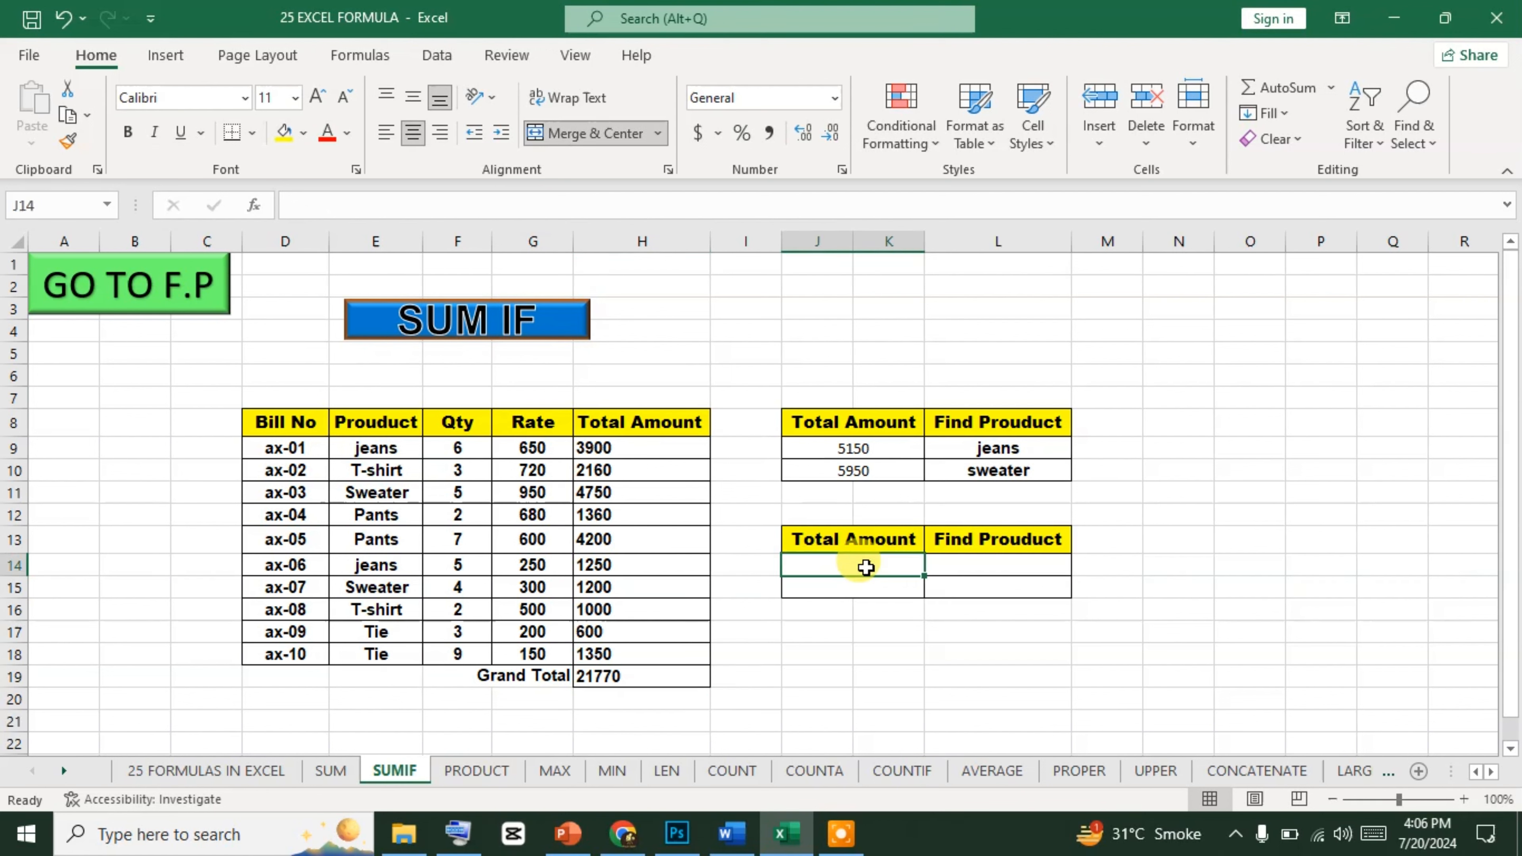
{"action": "type", "text": "="}
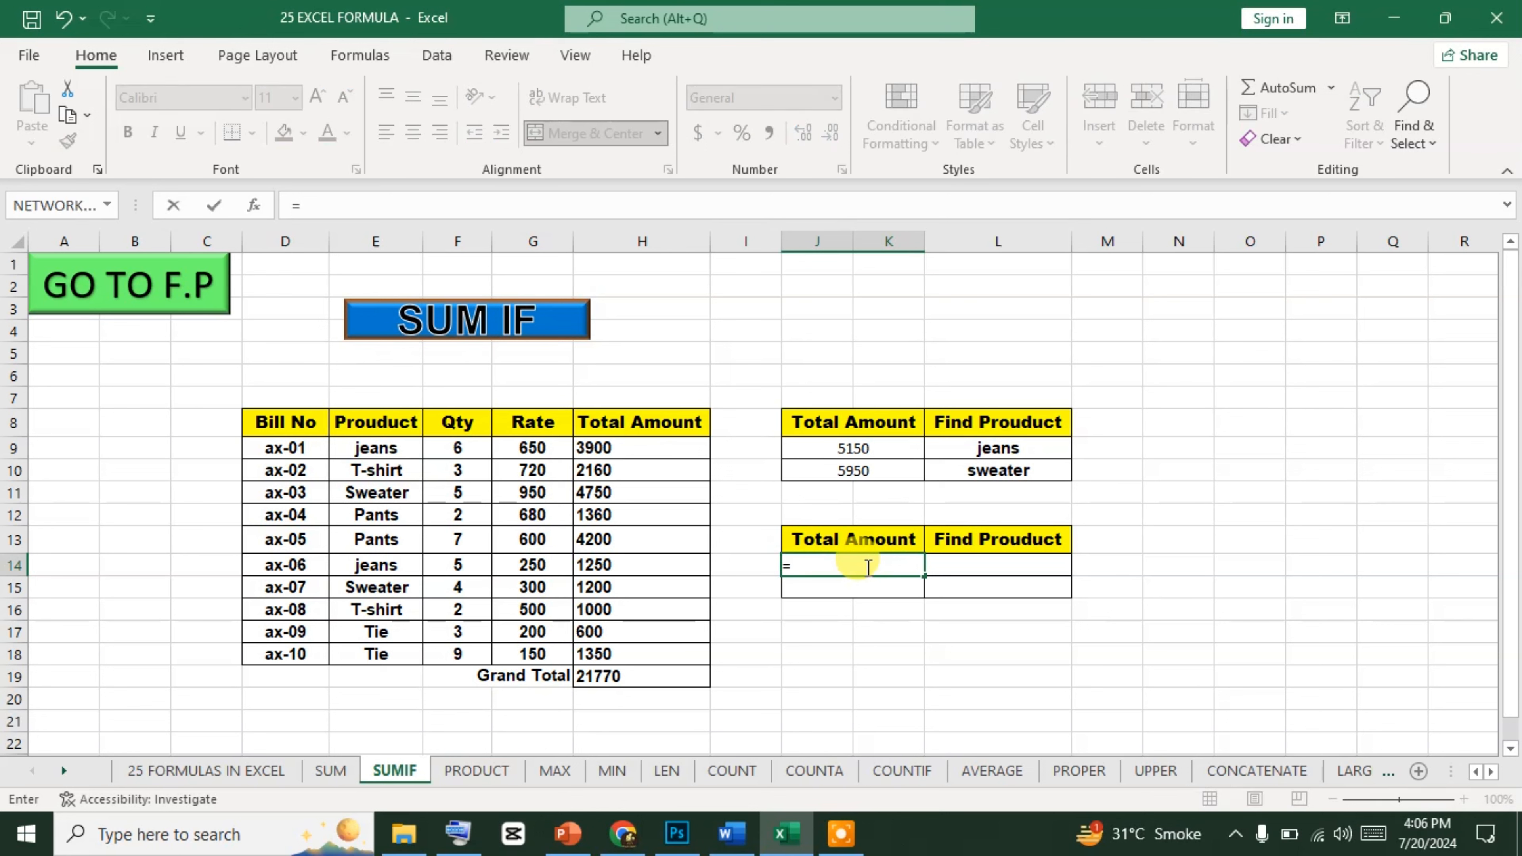
{"action": "type", "text": "sumi"}
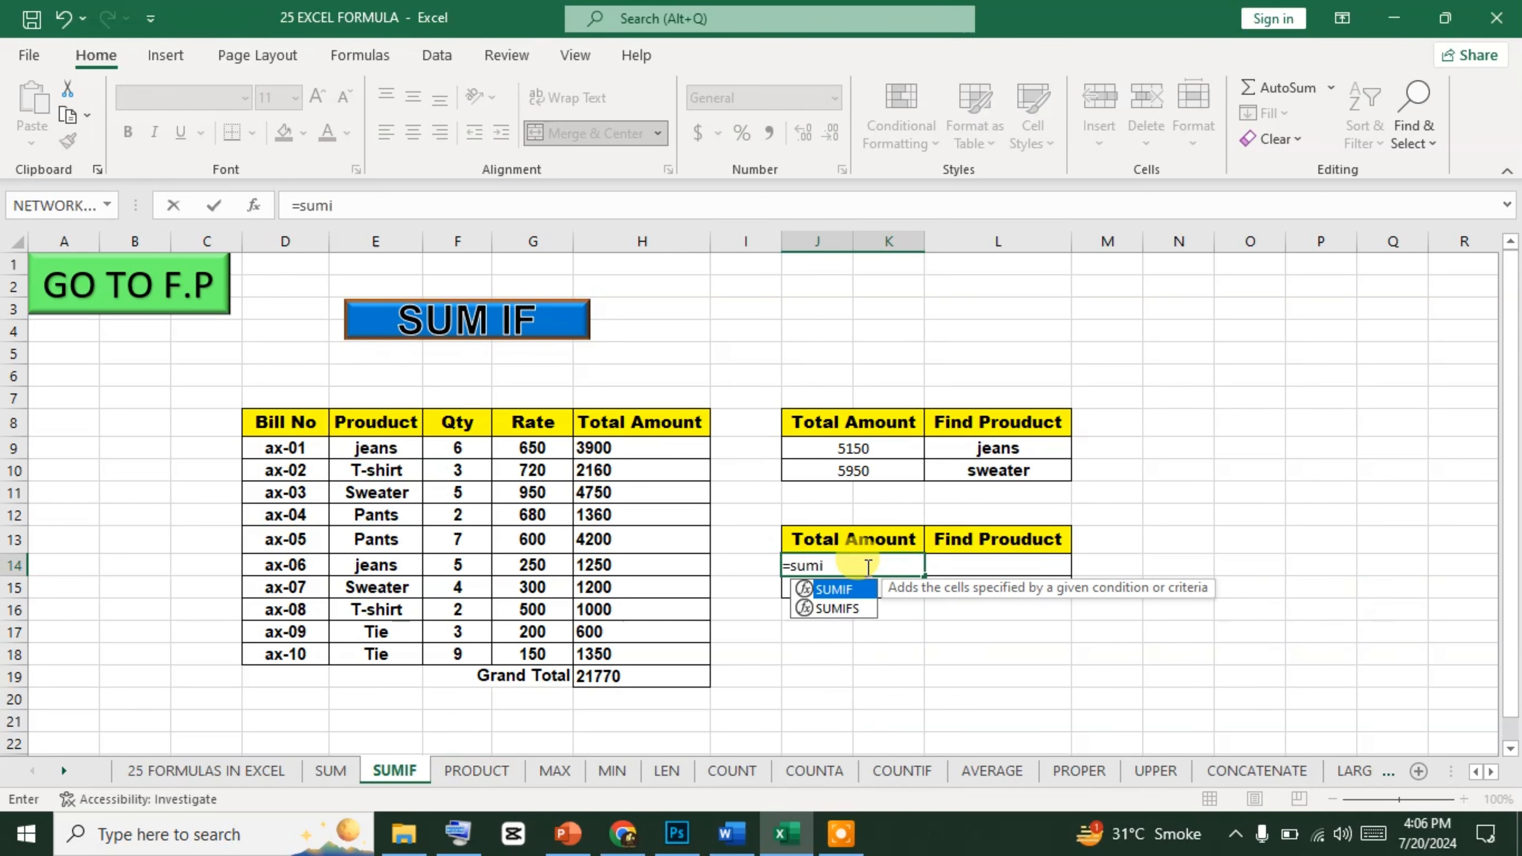
{"action": "type", "text": "f("}
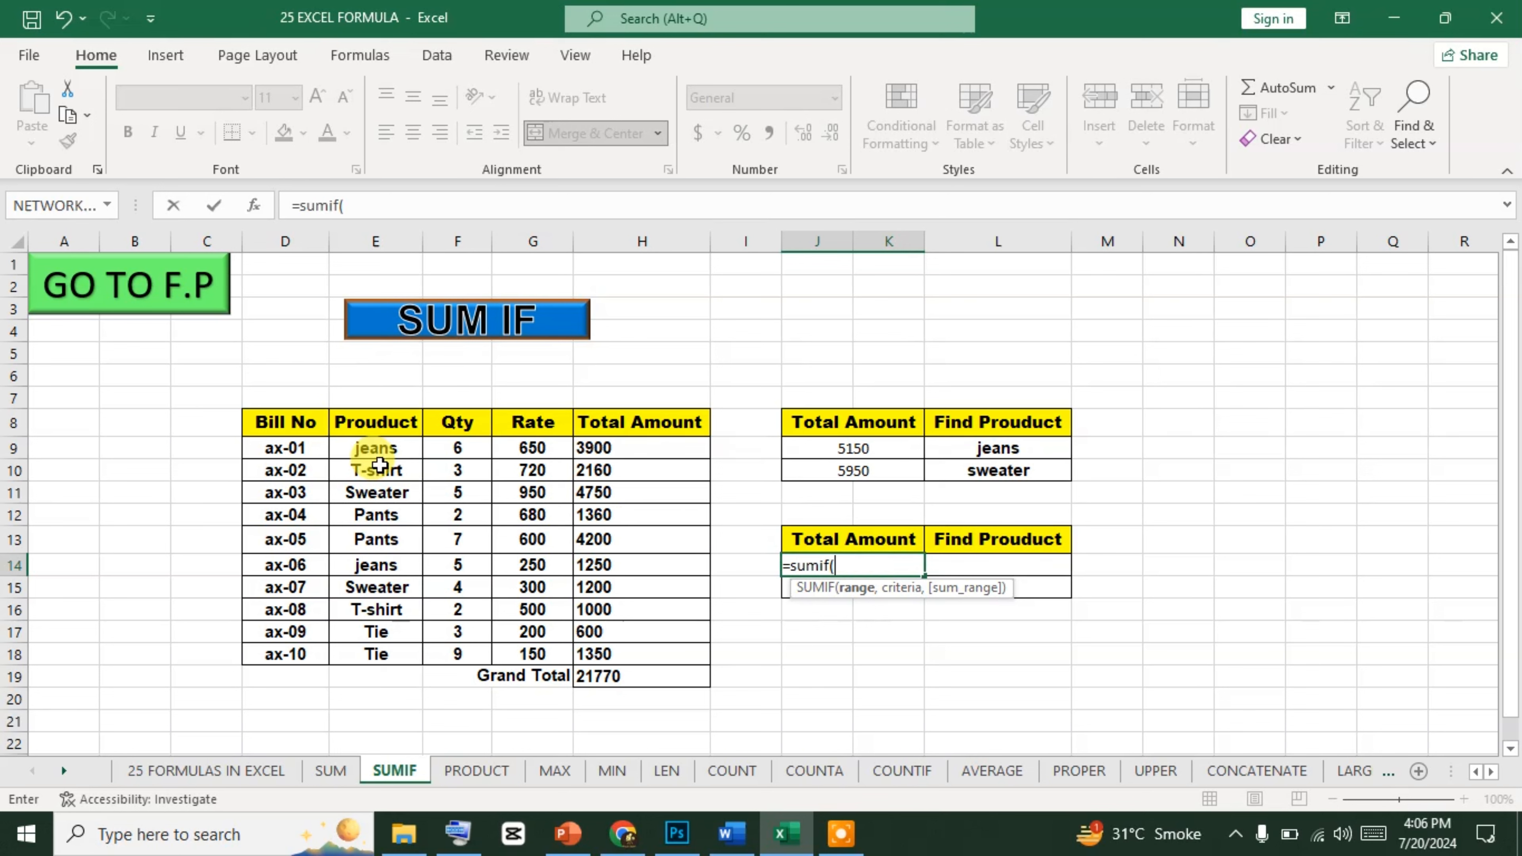
{"action": "left_click", "coordinate": [366, 451]}
{"action": "left_click_drag", "start_coordinate": [367, 451], "coordinate": [396, 655]}
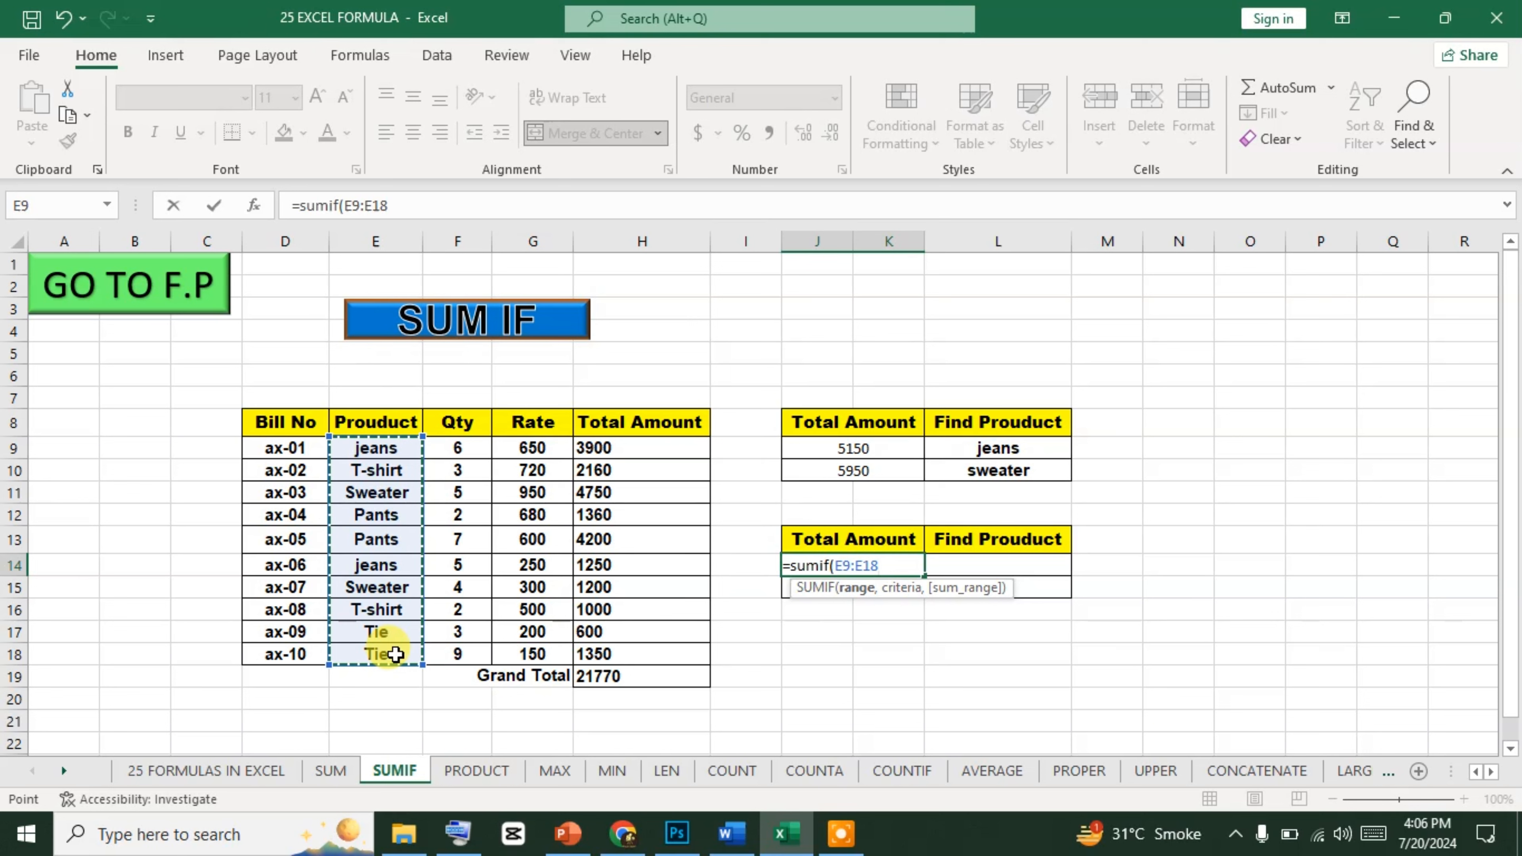
Complete the J14 formula with "jeans" as the criterion and H9:H18 as the sum range: =SUMIF(E9:E18,"jeans",H9:H18).
{"action": "type", "text": ","}
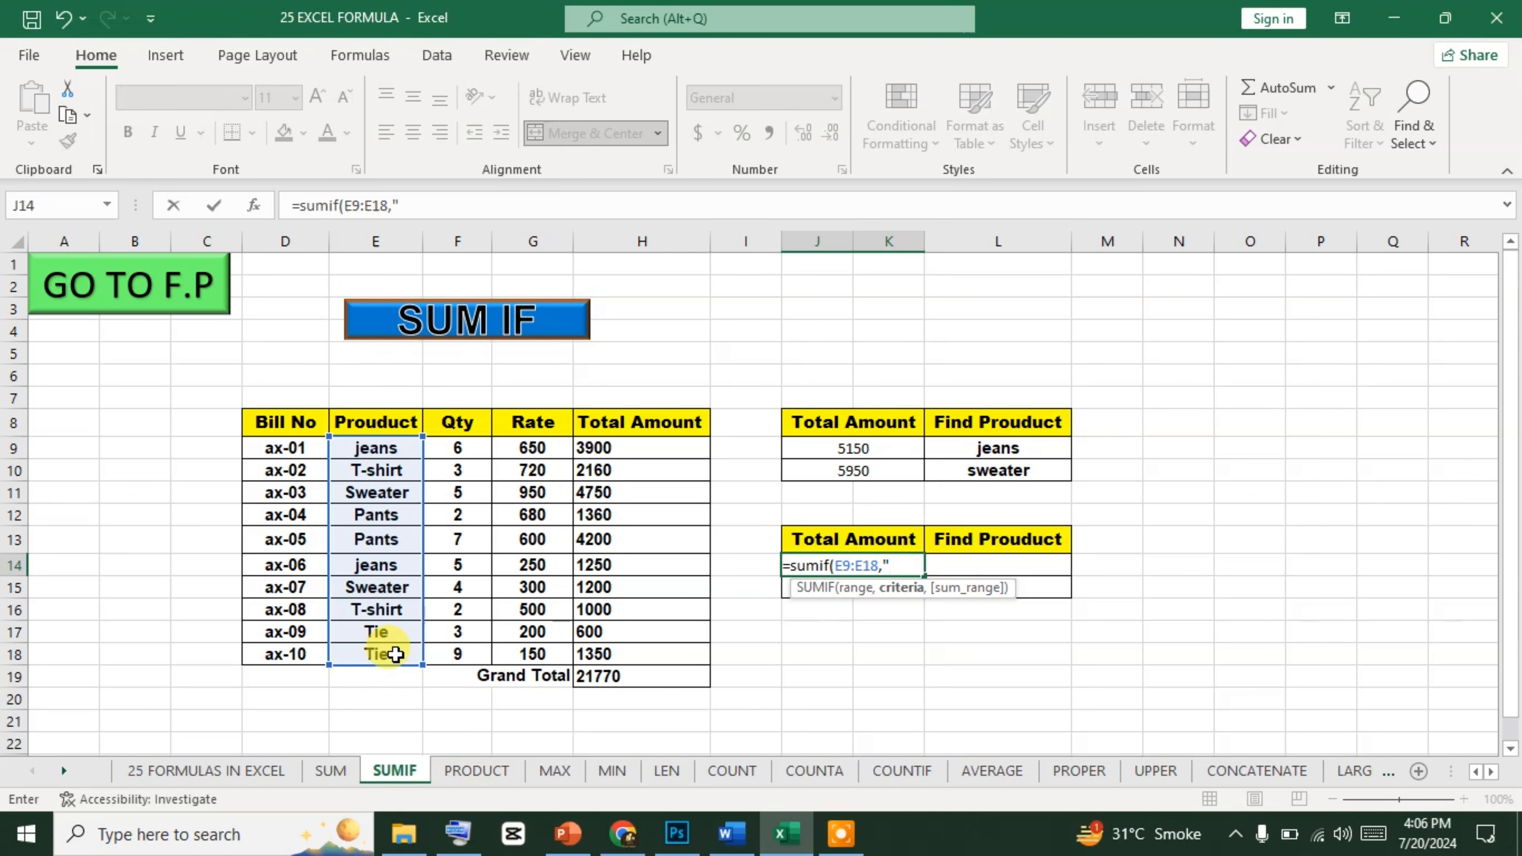
{"action": "type", "text": "jeans"}
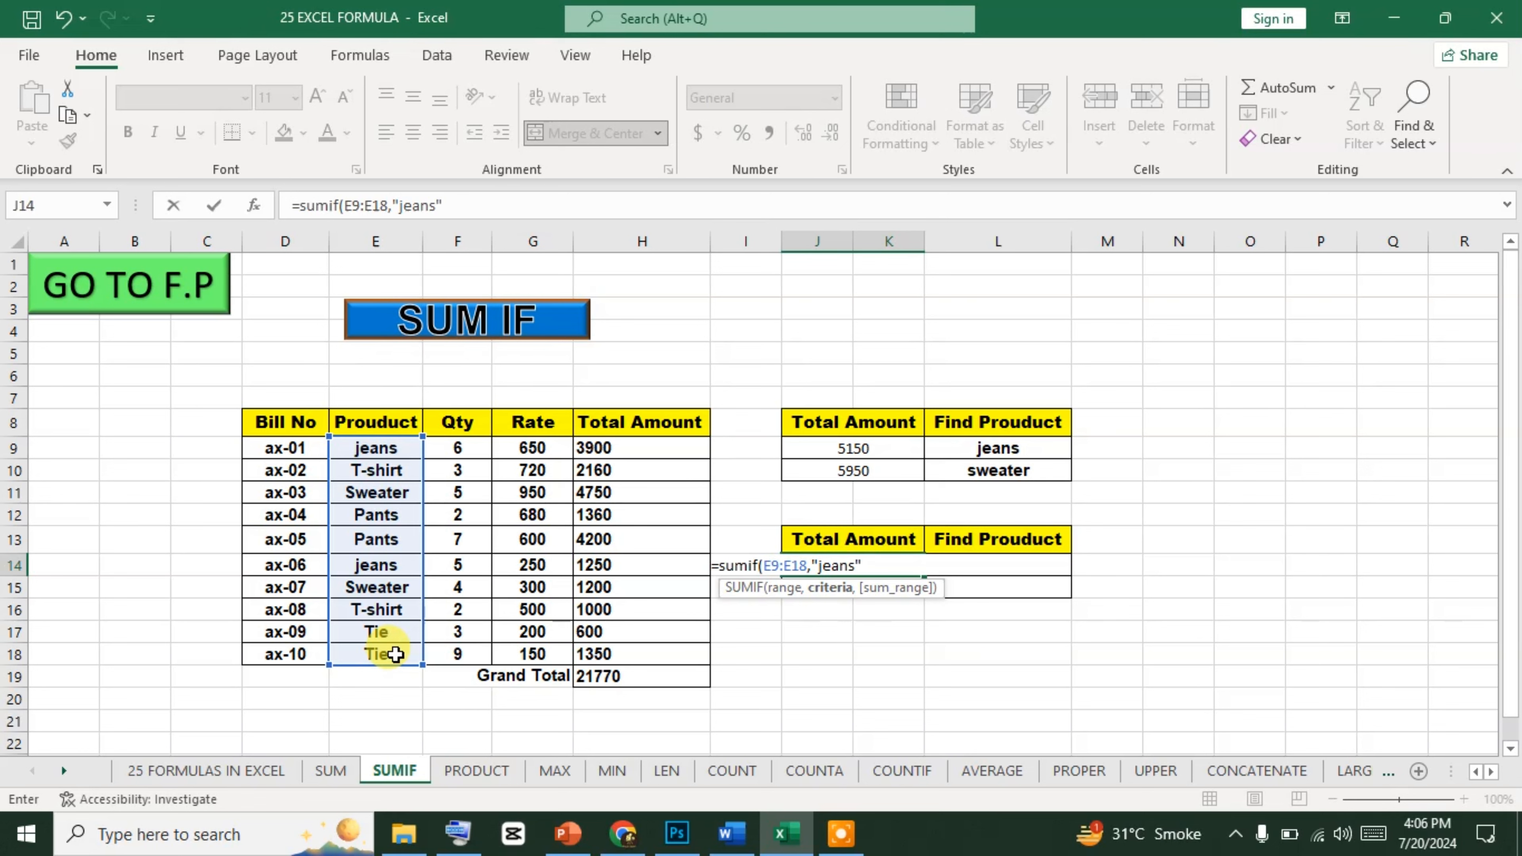
{"action": "type", "text": ","}
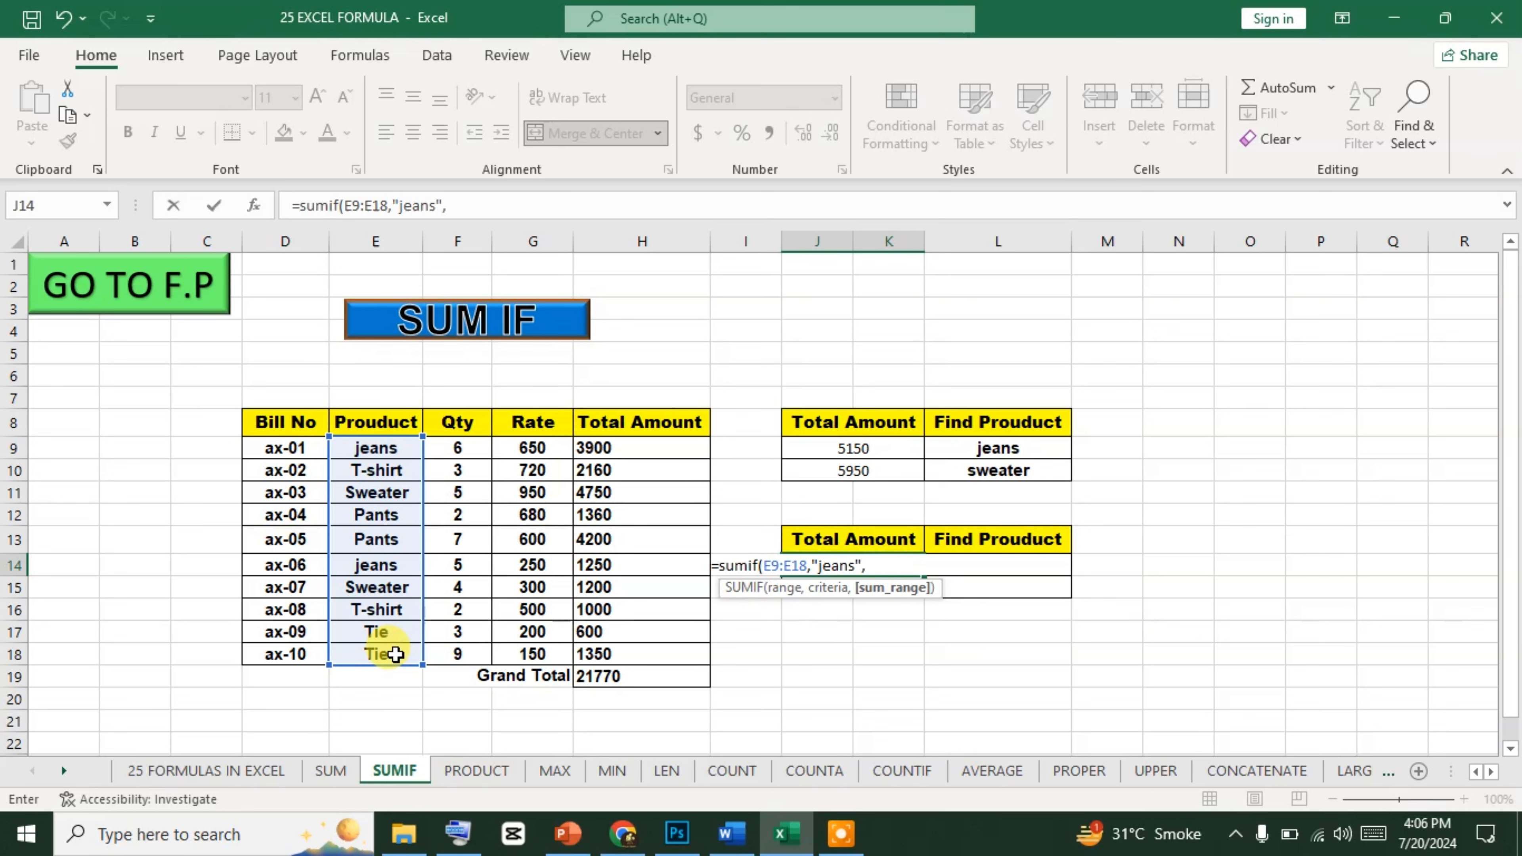
{"action": "left_click", "coordinate": [642, 447]}
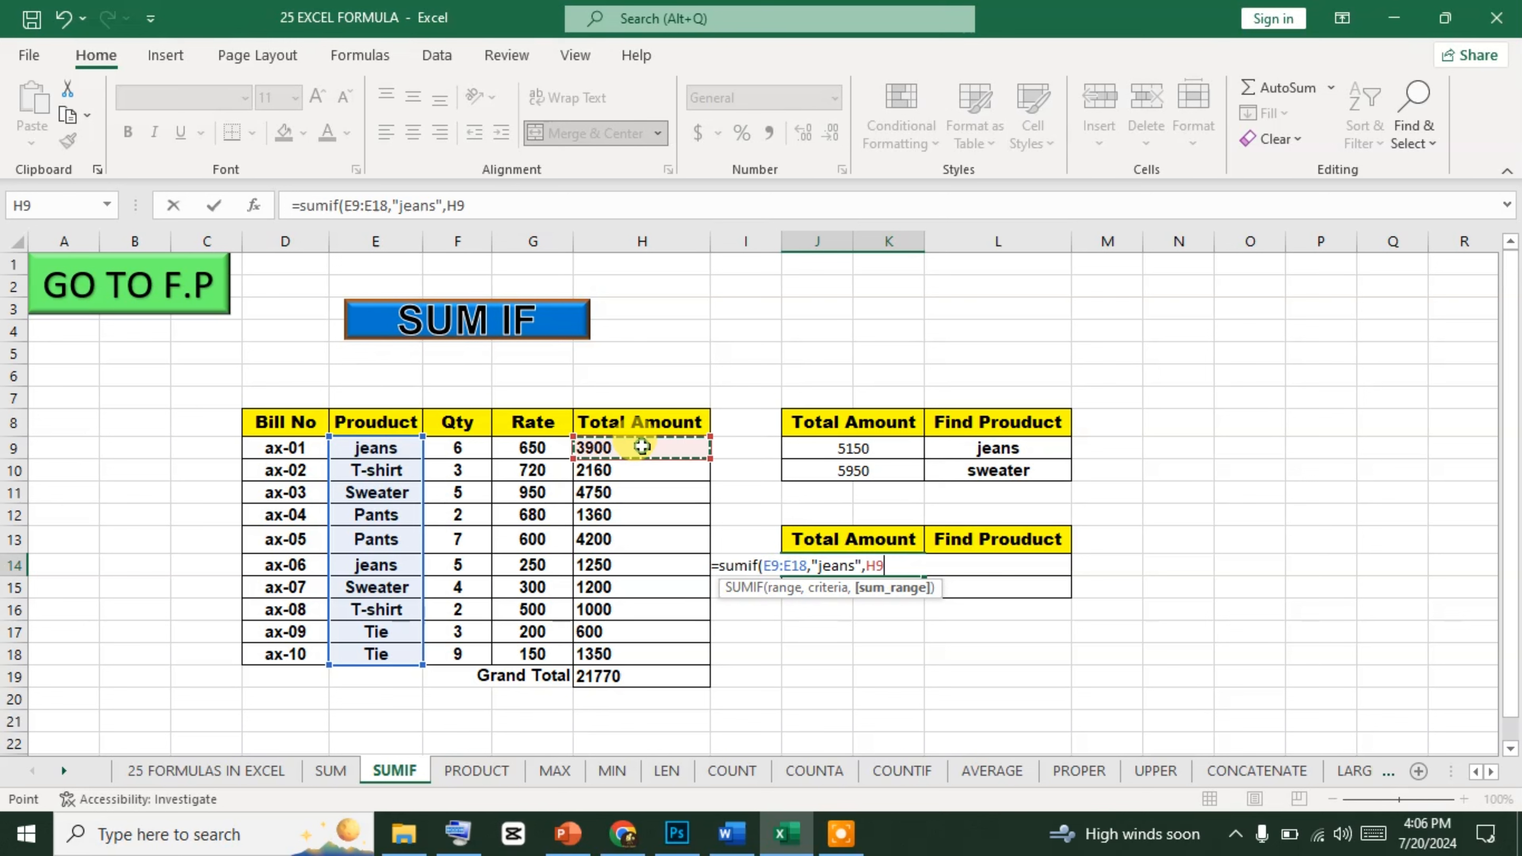
{"action": "left_click_drag", "start_coordinate": [645, 505], "coordinate": [632, 656]}
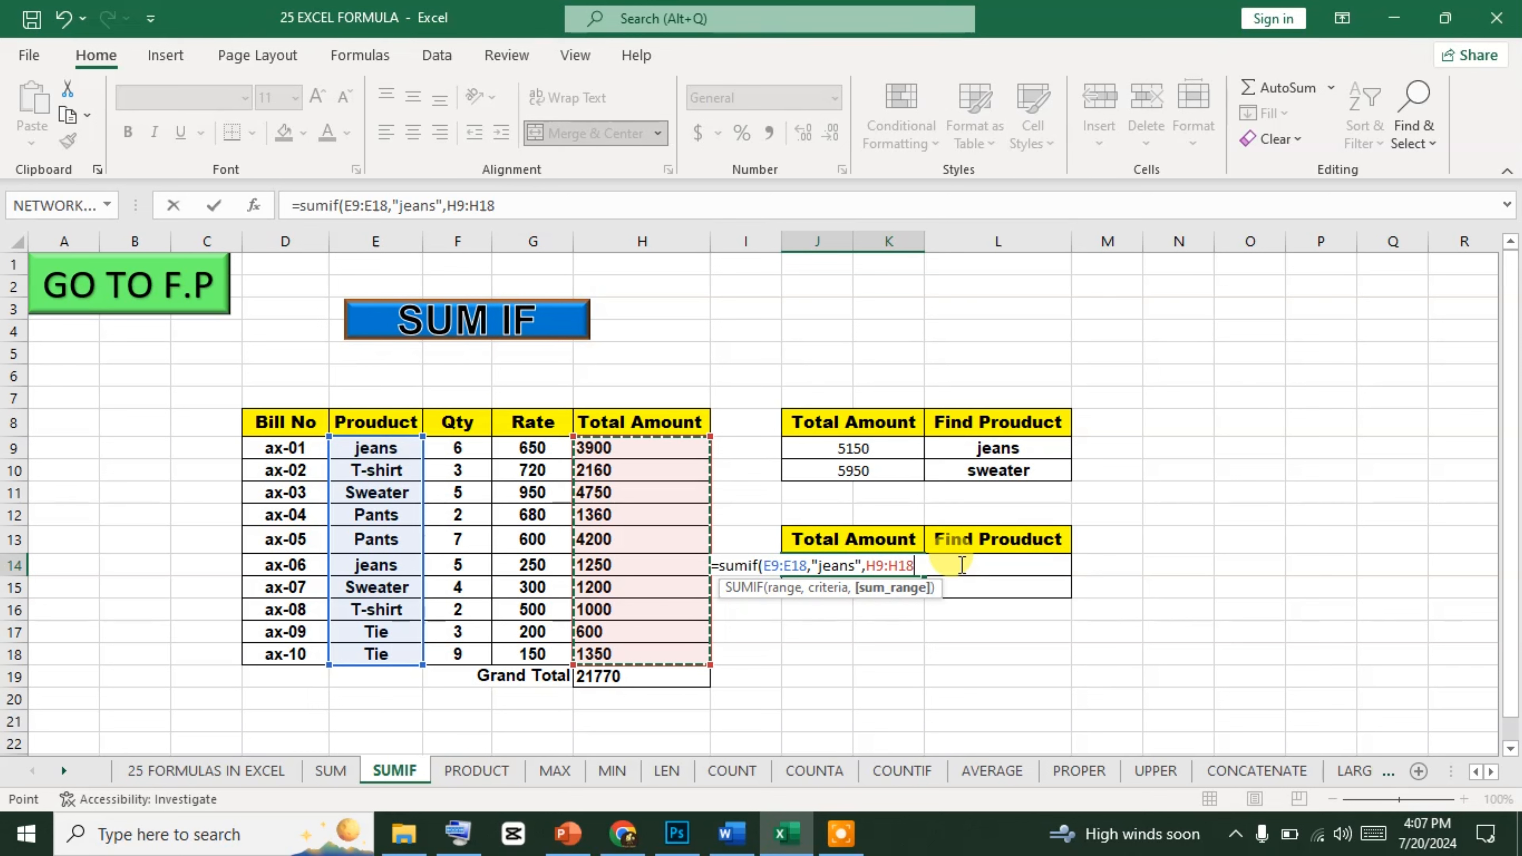
{"action": "type", "text": ")"}
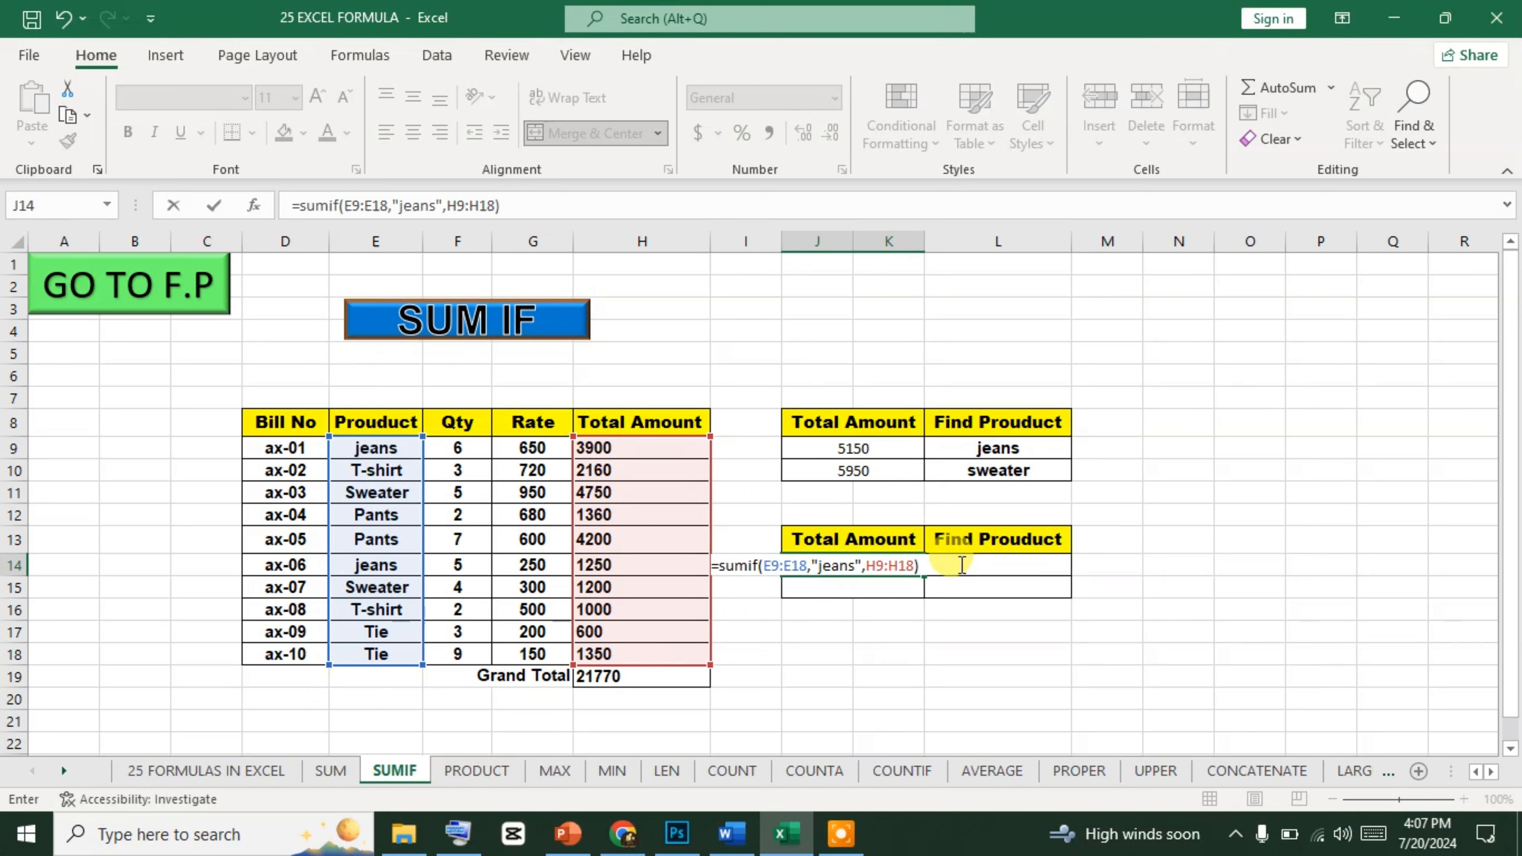
{"action": "key", "text": "Return"}
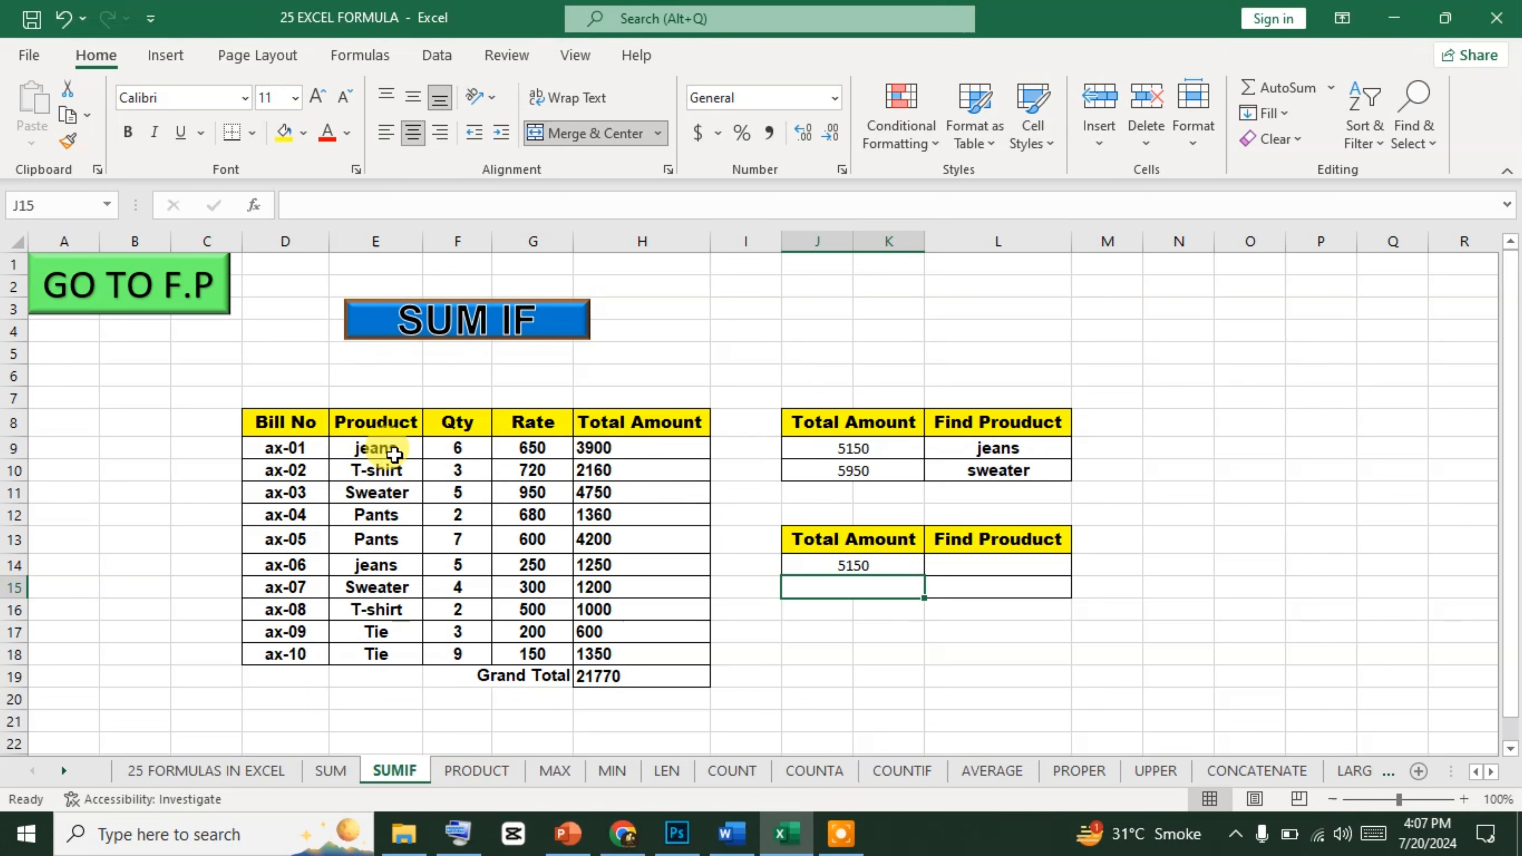
Open the on-screen keyboard and check the sum of the two jeans amounts H9 and H14, as well as of H9:H18.
{"action": "left_click", "coordinate": [600, 448]}
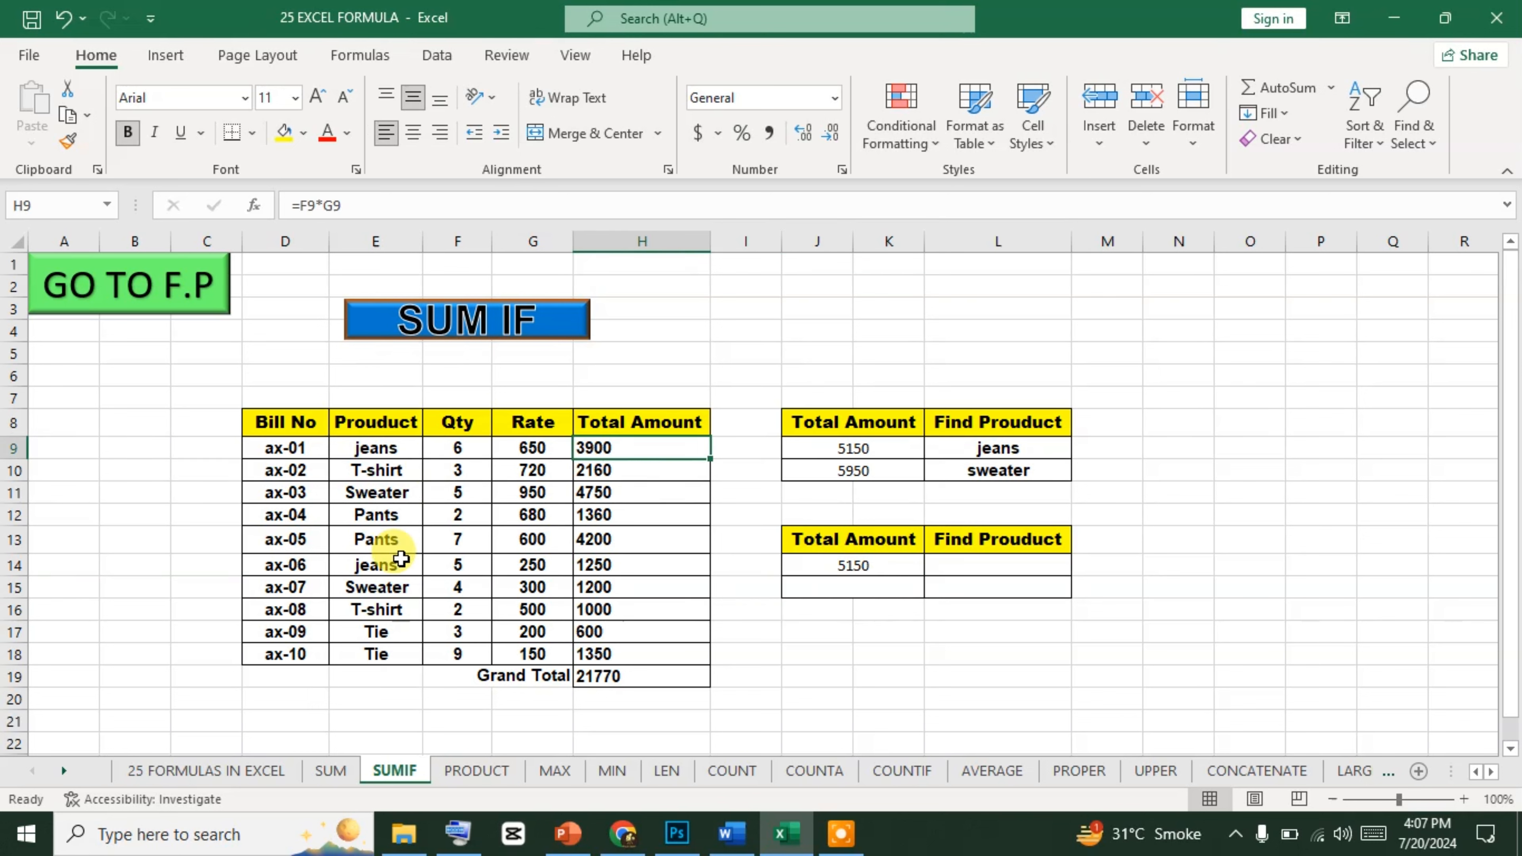
{"action": "left_click", "coordinate": [633, 570], "text": "ctrl"}
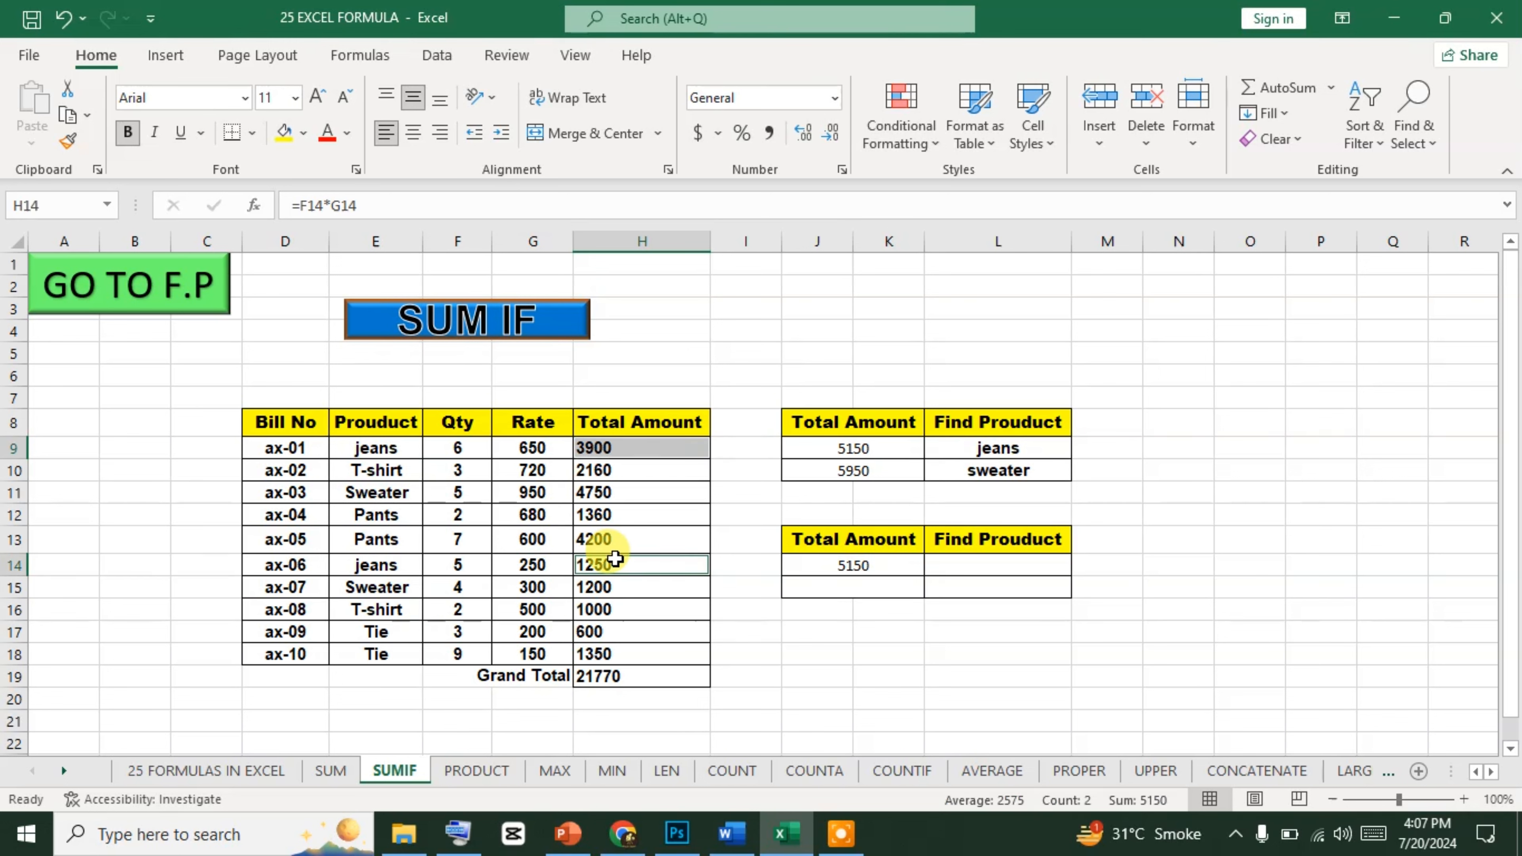
{"action": "left_click", "coordinate": [458, 837]}
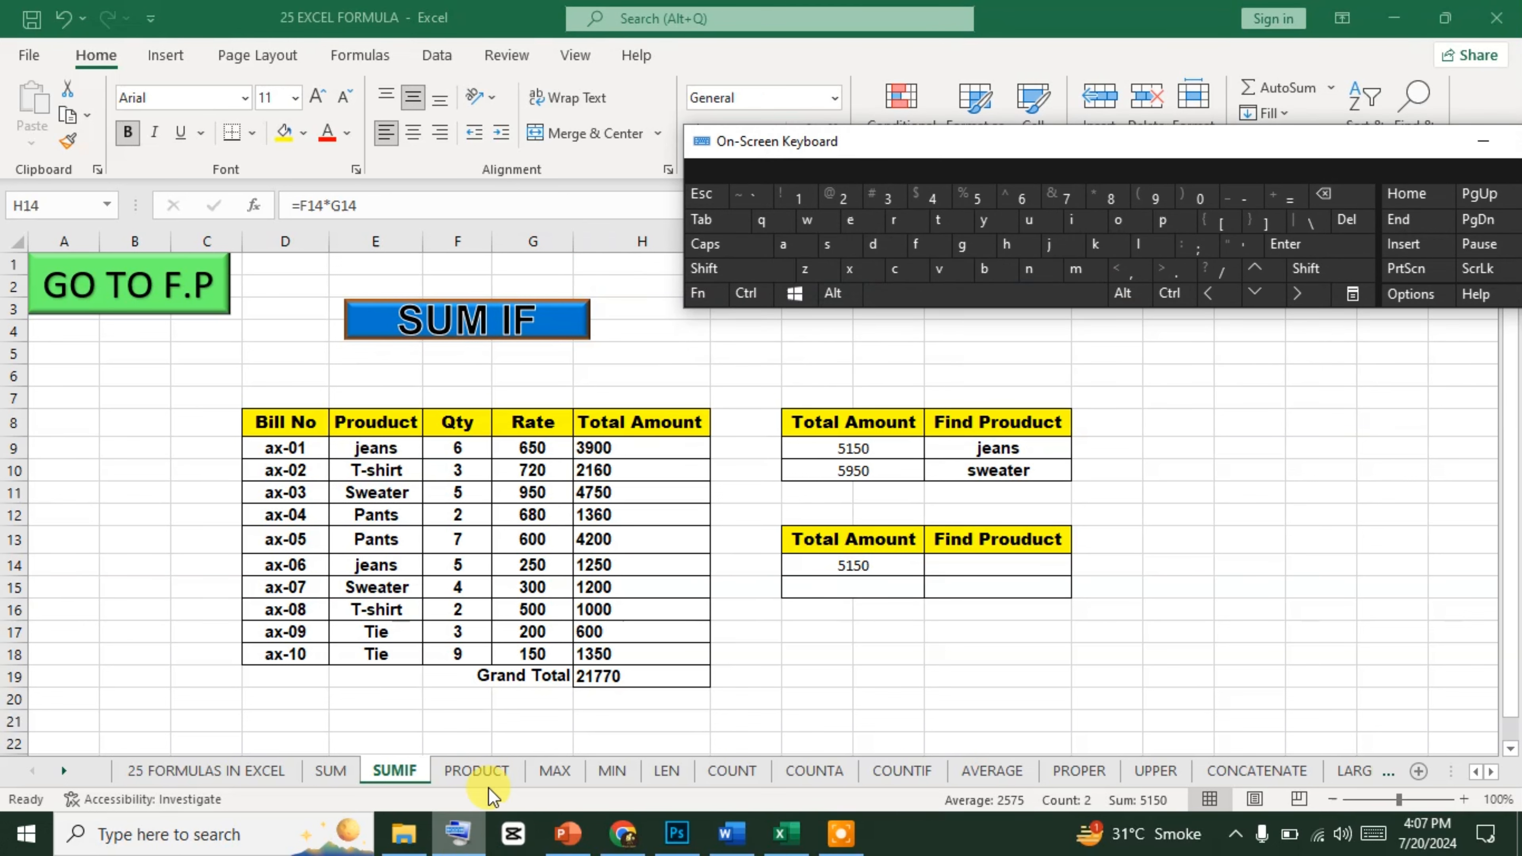
{"action": "left_click", "coordinate": [766, 295]}
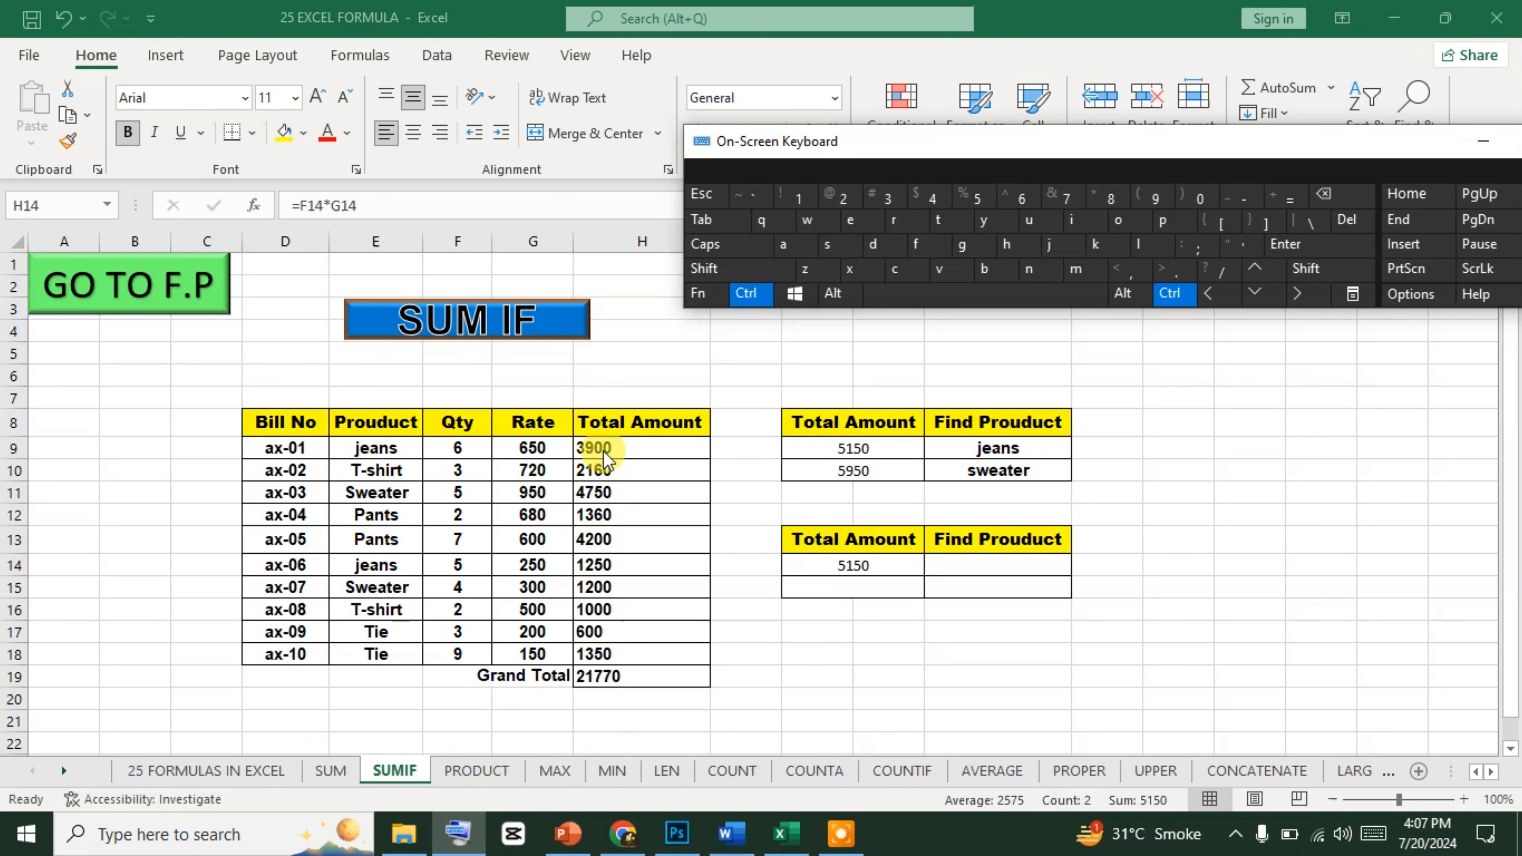
{"action": "left_click", "coordinate": [633, 482]}
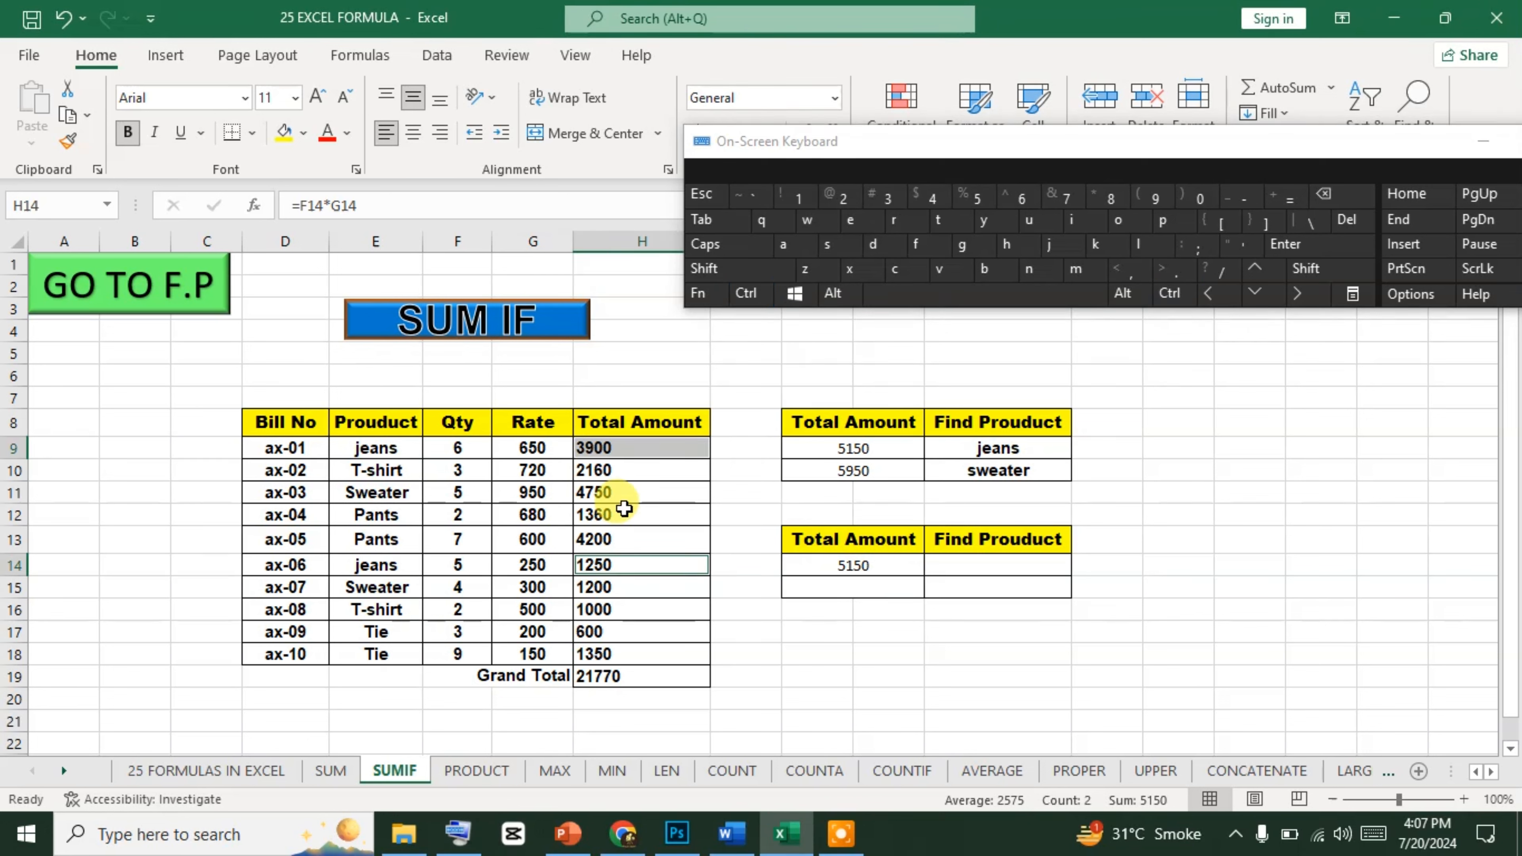
{"action": "left_click", "coordinate": [633, 448], "text": "ctrl"}
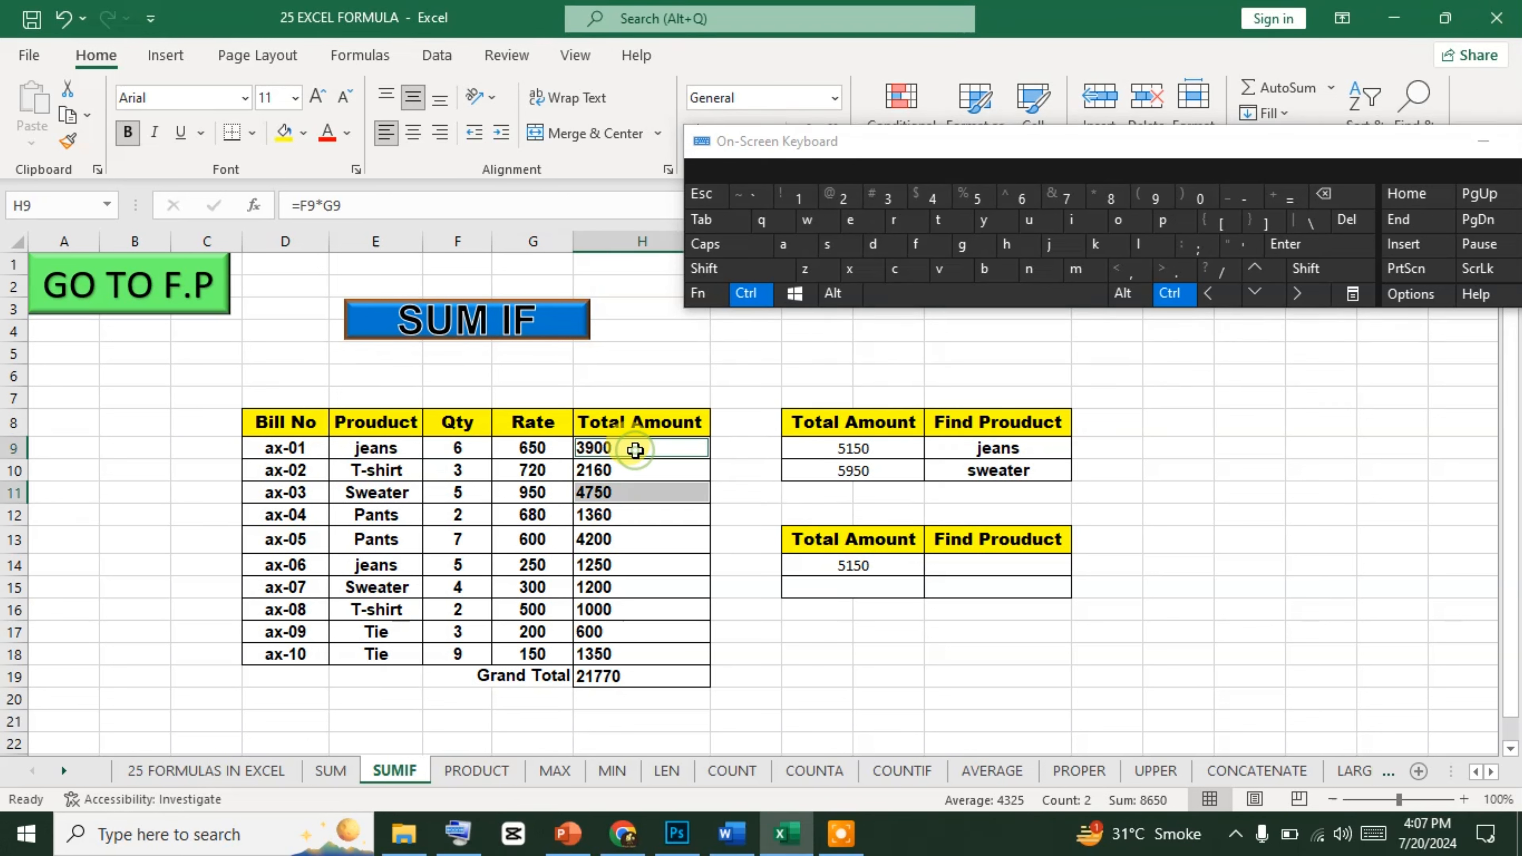
{"action": "left_click", "coordinate": [638, 486]}
{"action": "left_click", "coordinate": [634, 453]}
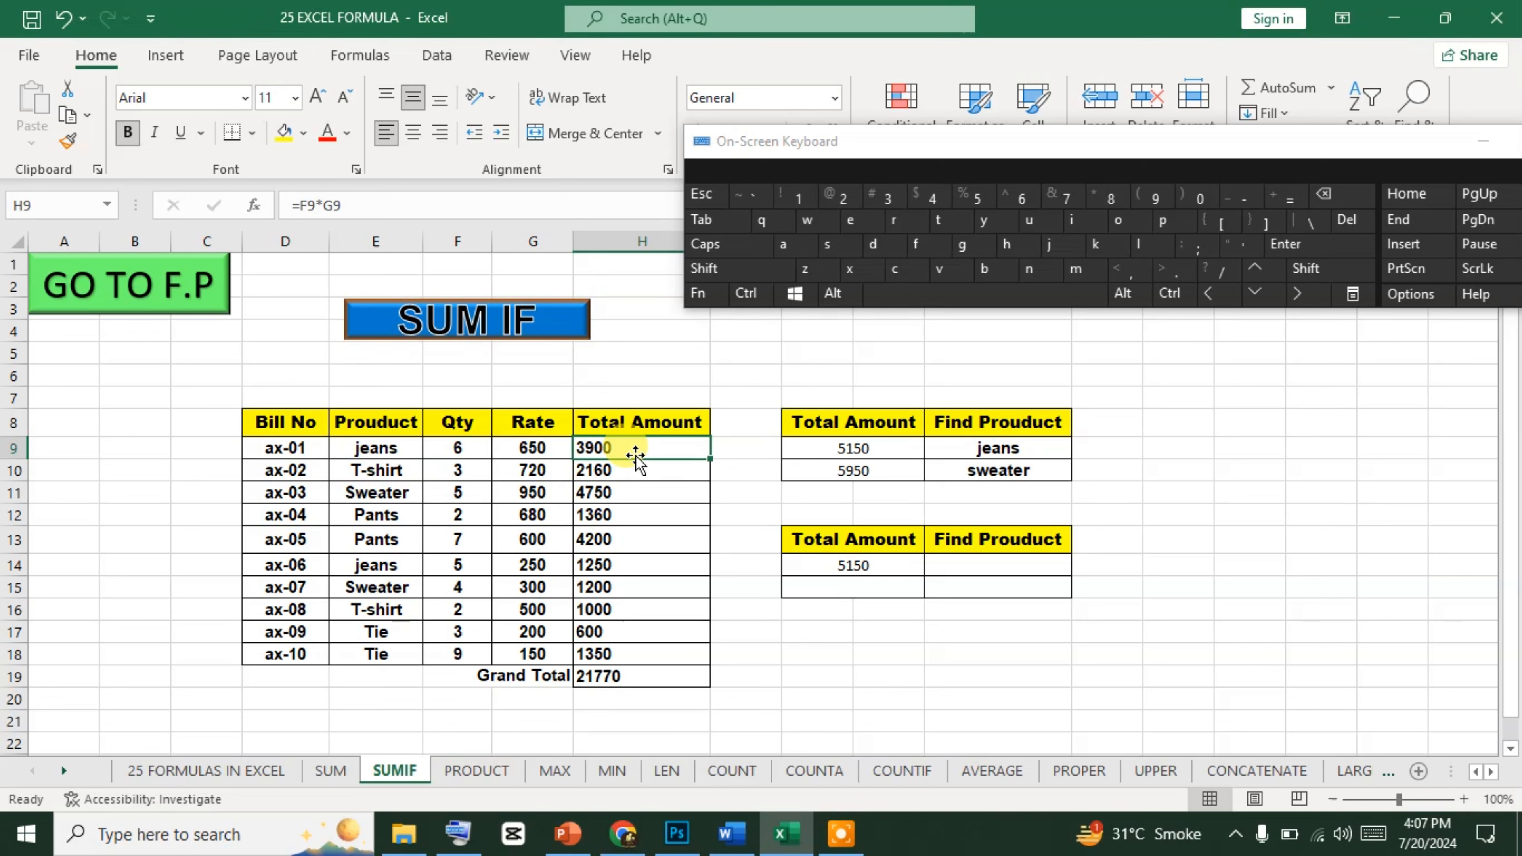
{"action": "key", "text": "ctrl"}
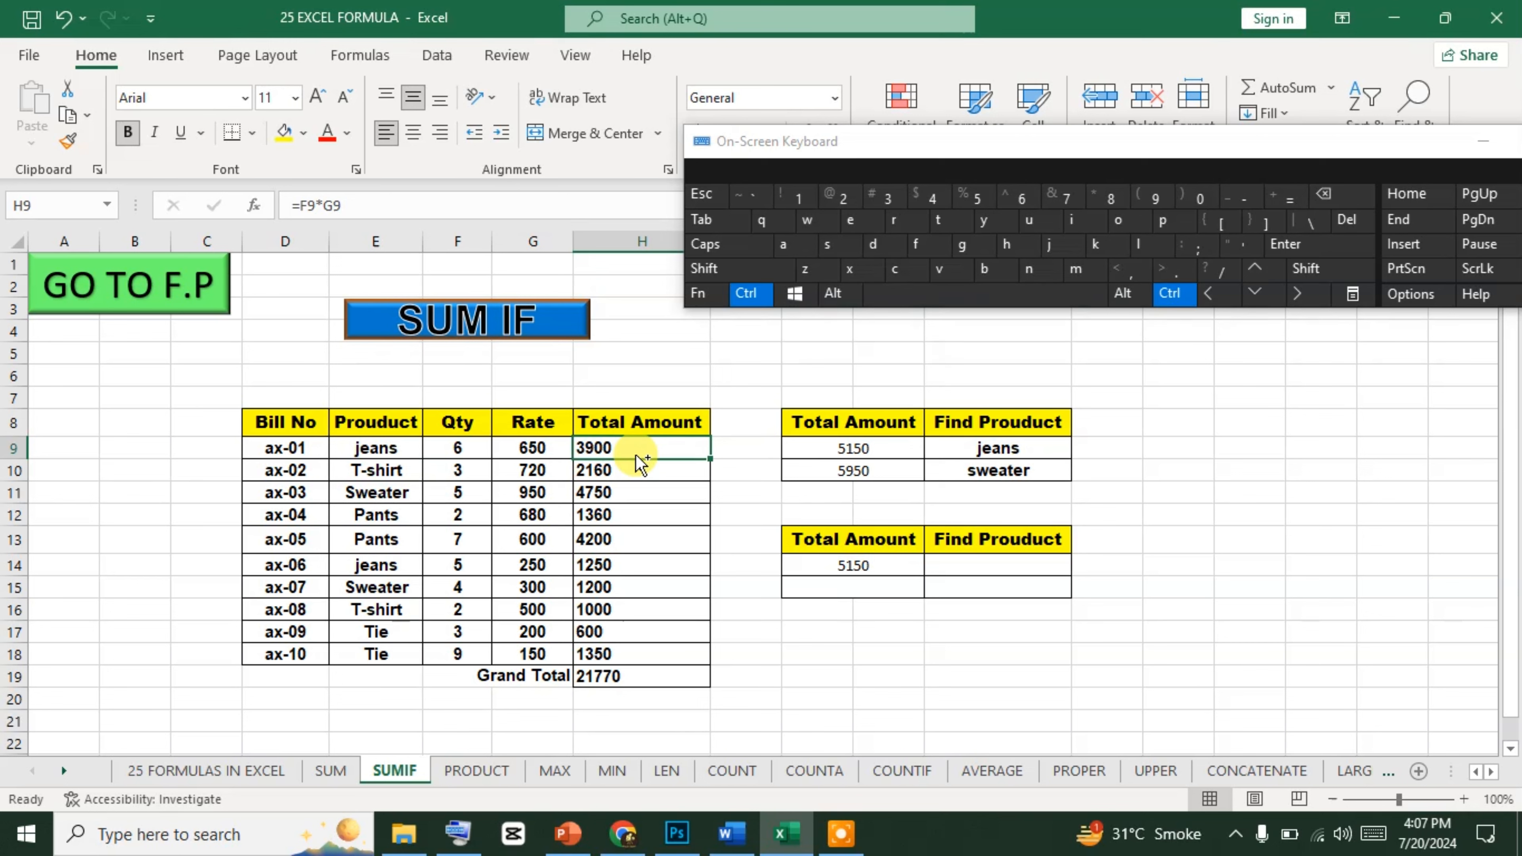
{"action": "left_click", "coordinate": [600, 566], "text": "ctrl"}
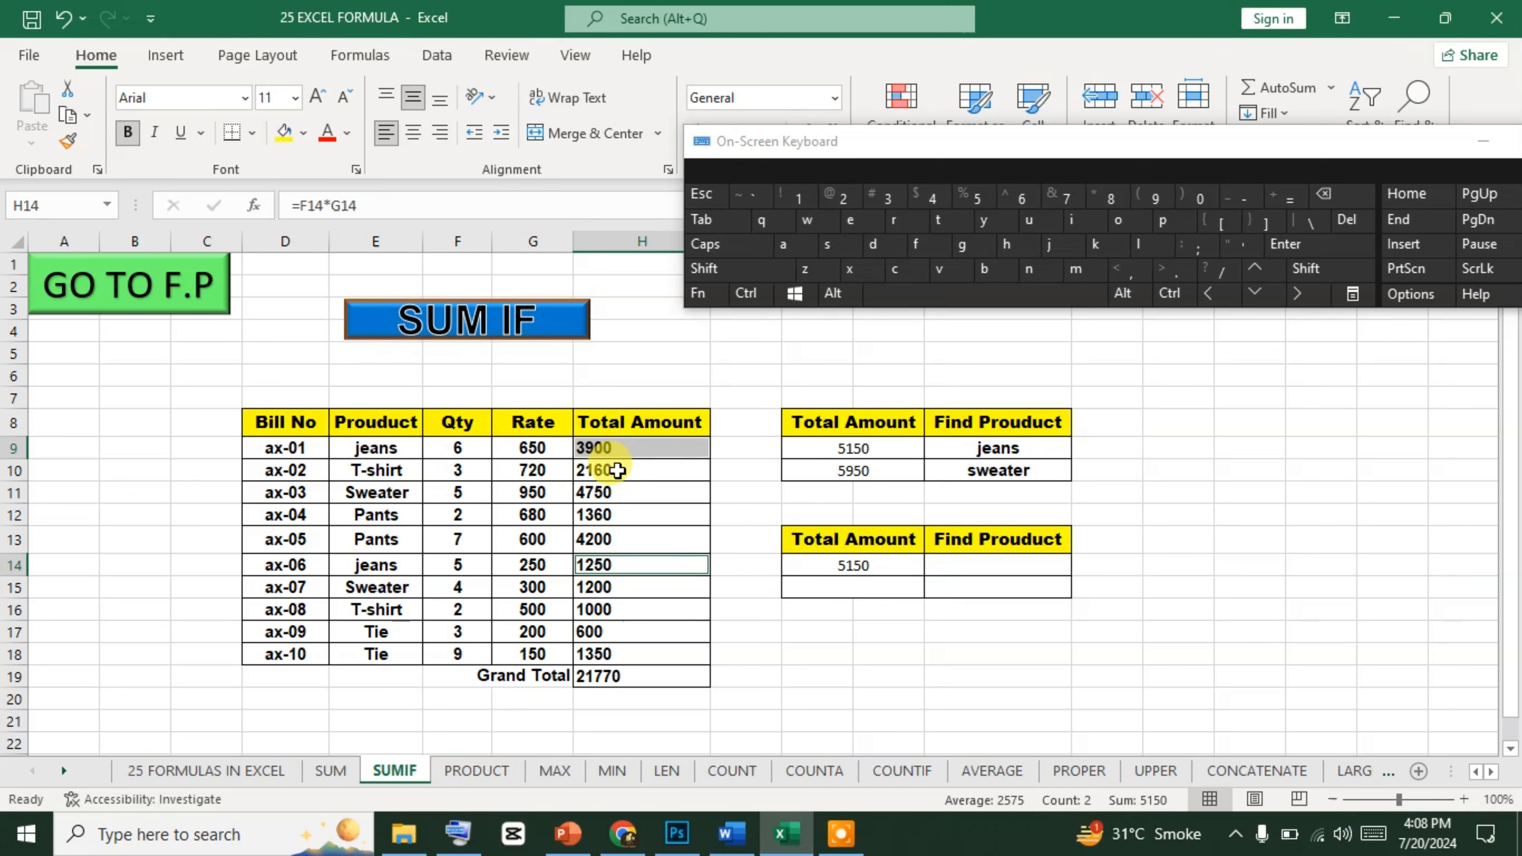
{"action": "left_click_drag", "start_coordinate": [629, 448], "coordinate": [653, 654]}
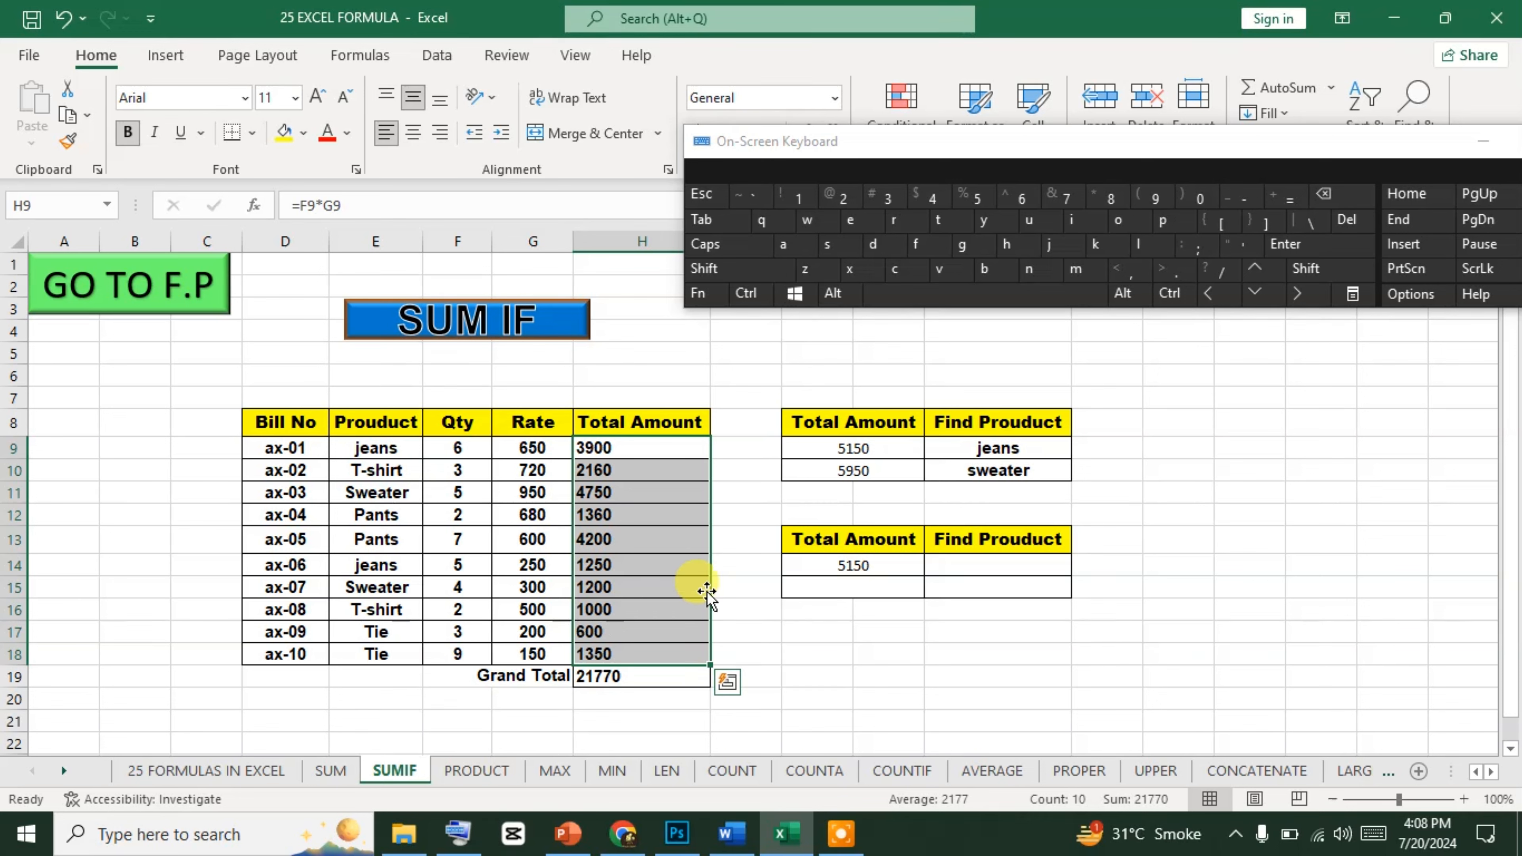
{"action": "left_click", "coordinate": [755, 563]}
Replace the "jeans" criterion in the J14 formula with cell reference L14, giving =SUMIF(E9:E18,L14,H9:H18).
{"action": "left_click", "coordinate": [908, 566]}
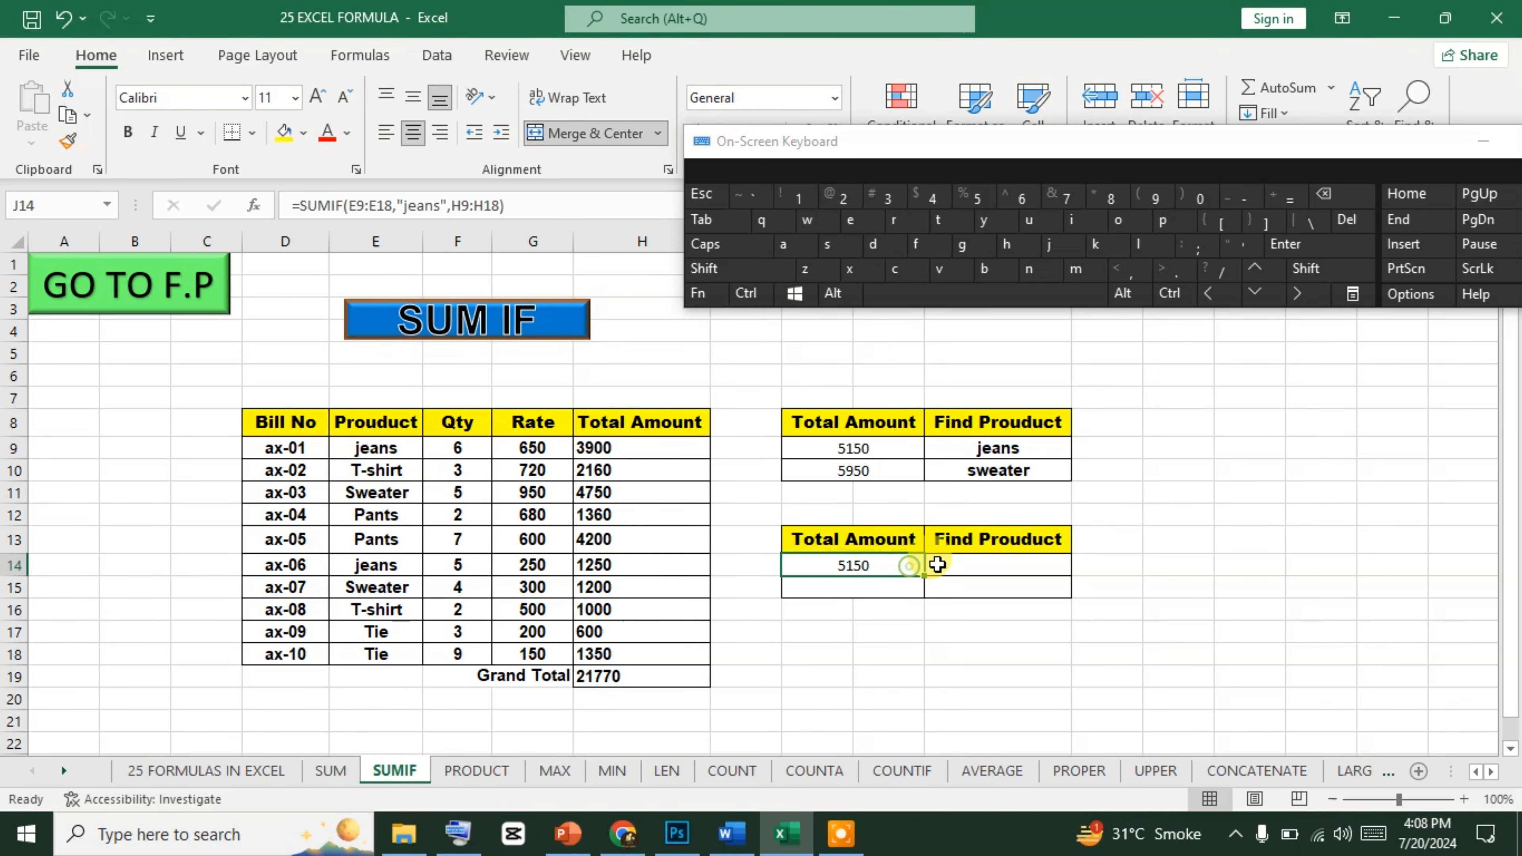
{"action": "left_click", "coordinate": [951, 564]}
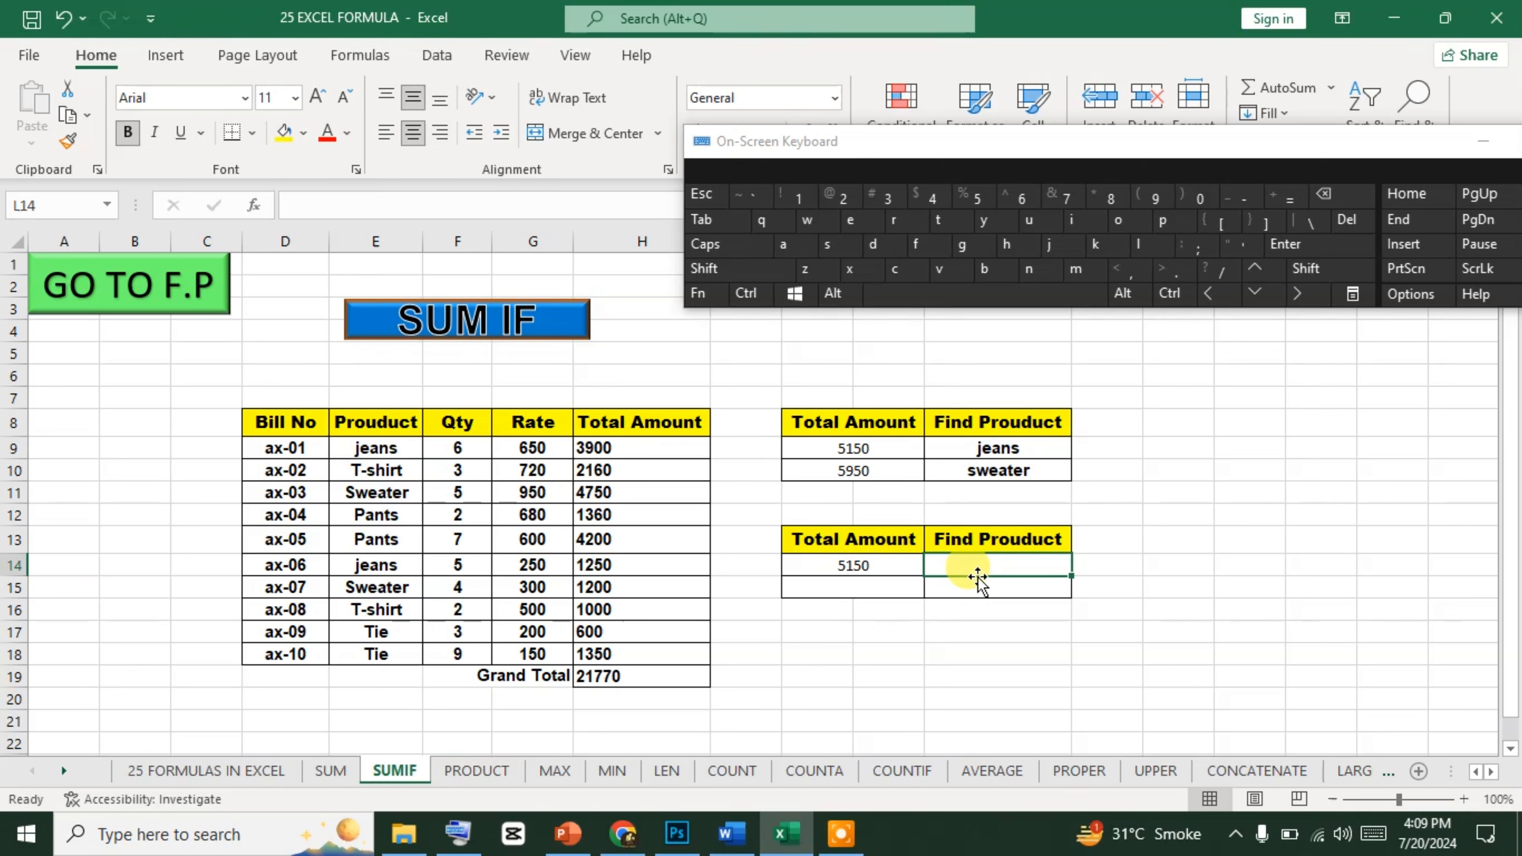
{"action": "left_click", "coordinate": [917, 565]}
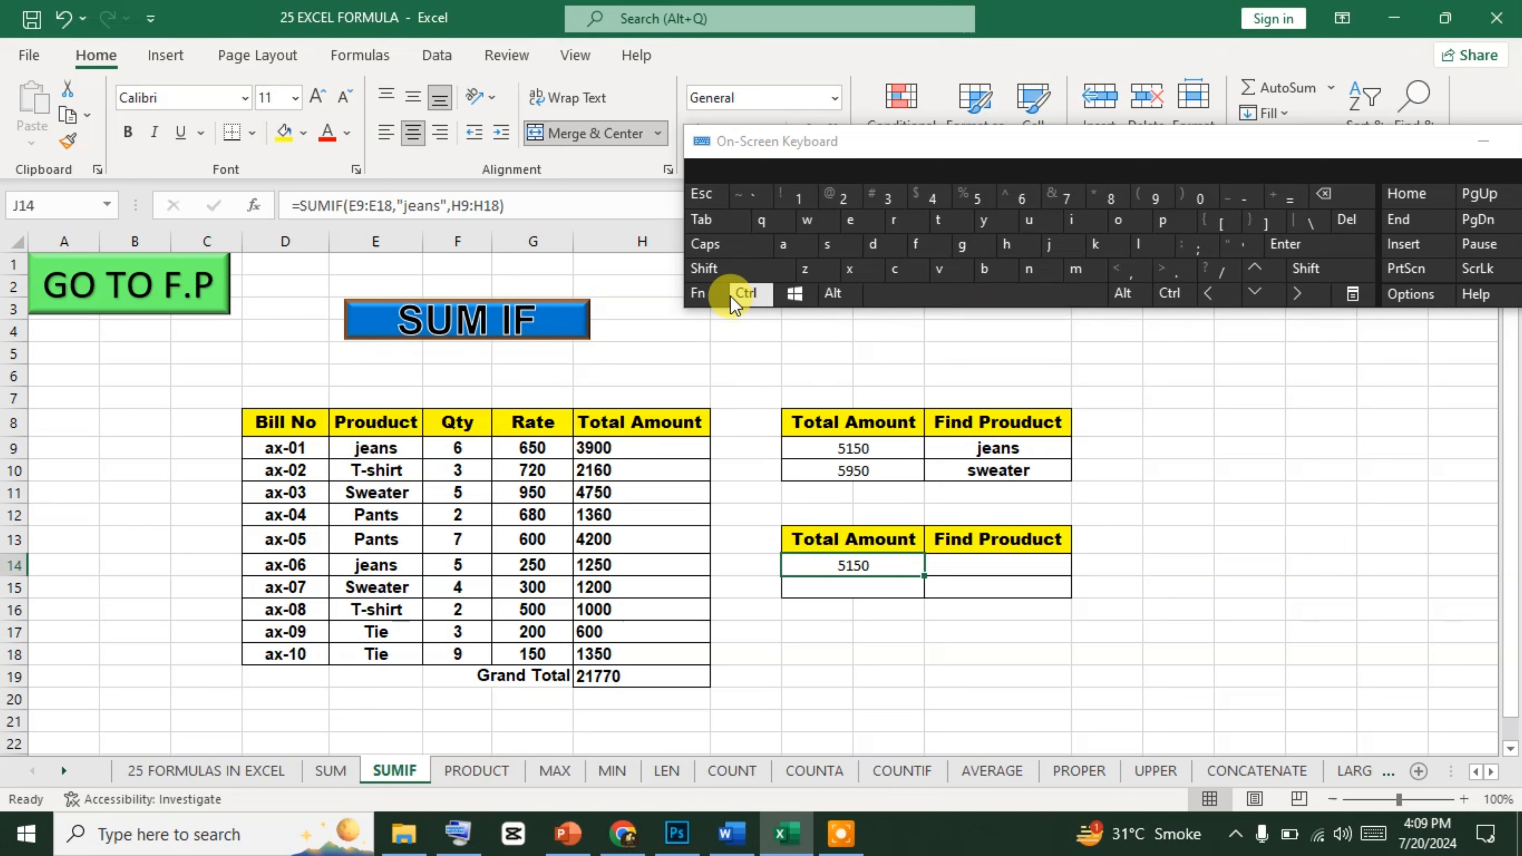
{"action": "left_click", "coordinate": [718, 297]}
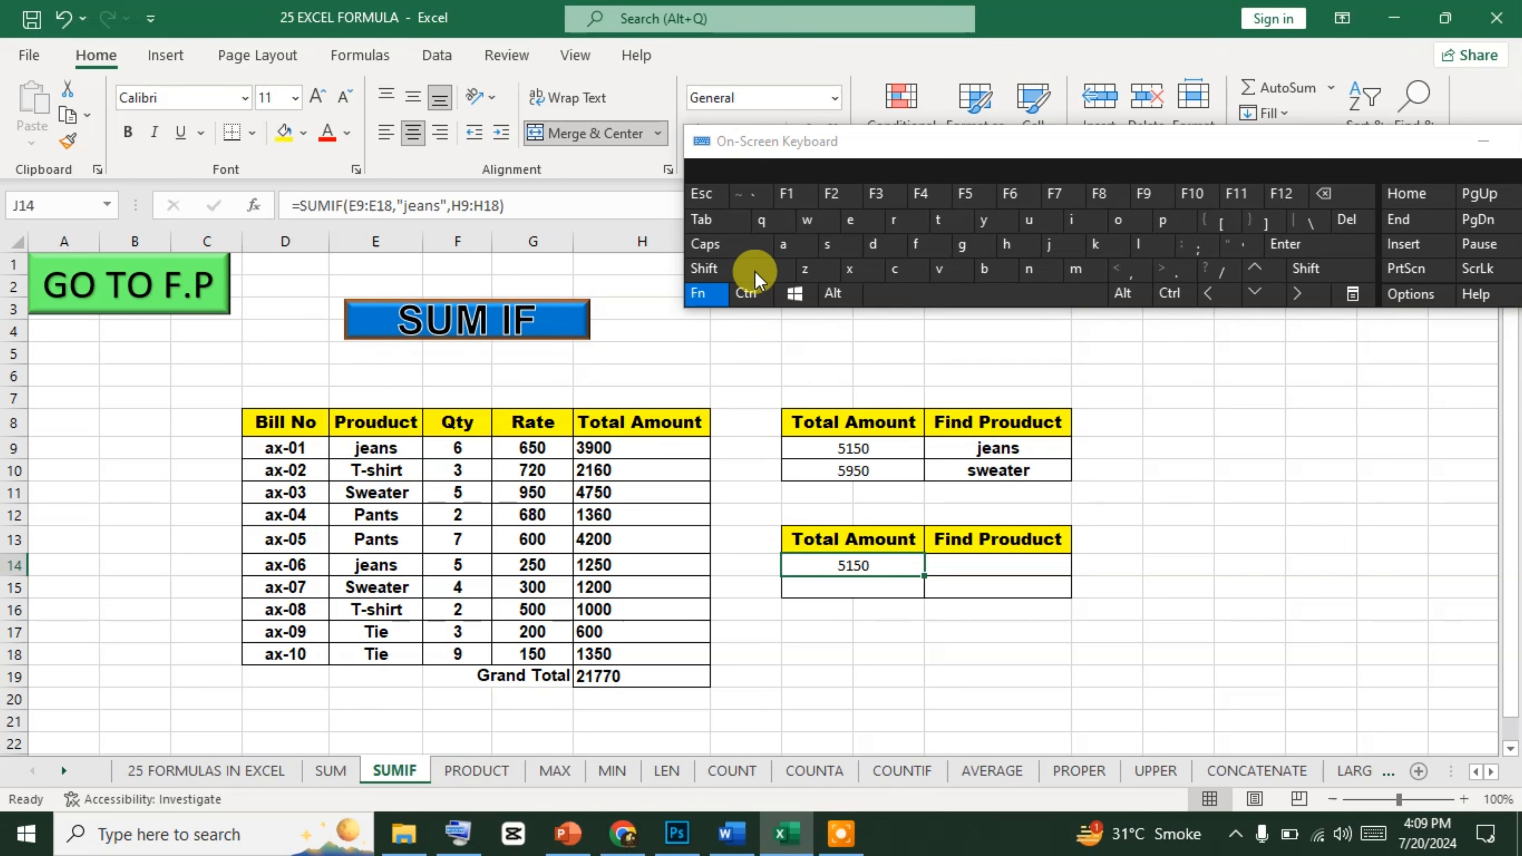
{"action": "left_click", "coordinate": [829, 197]}
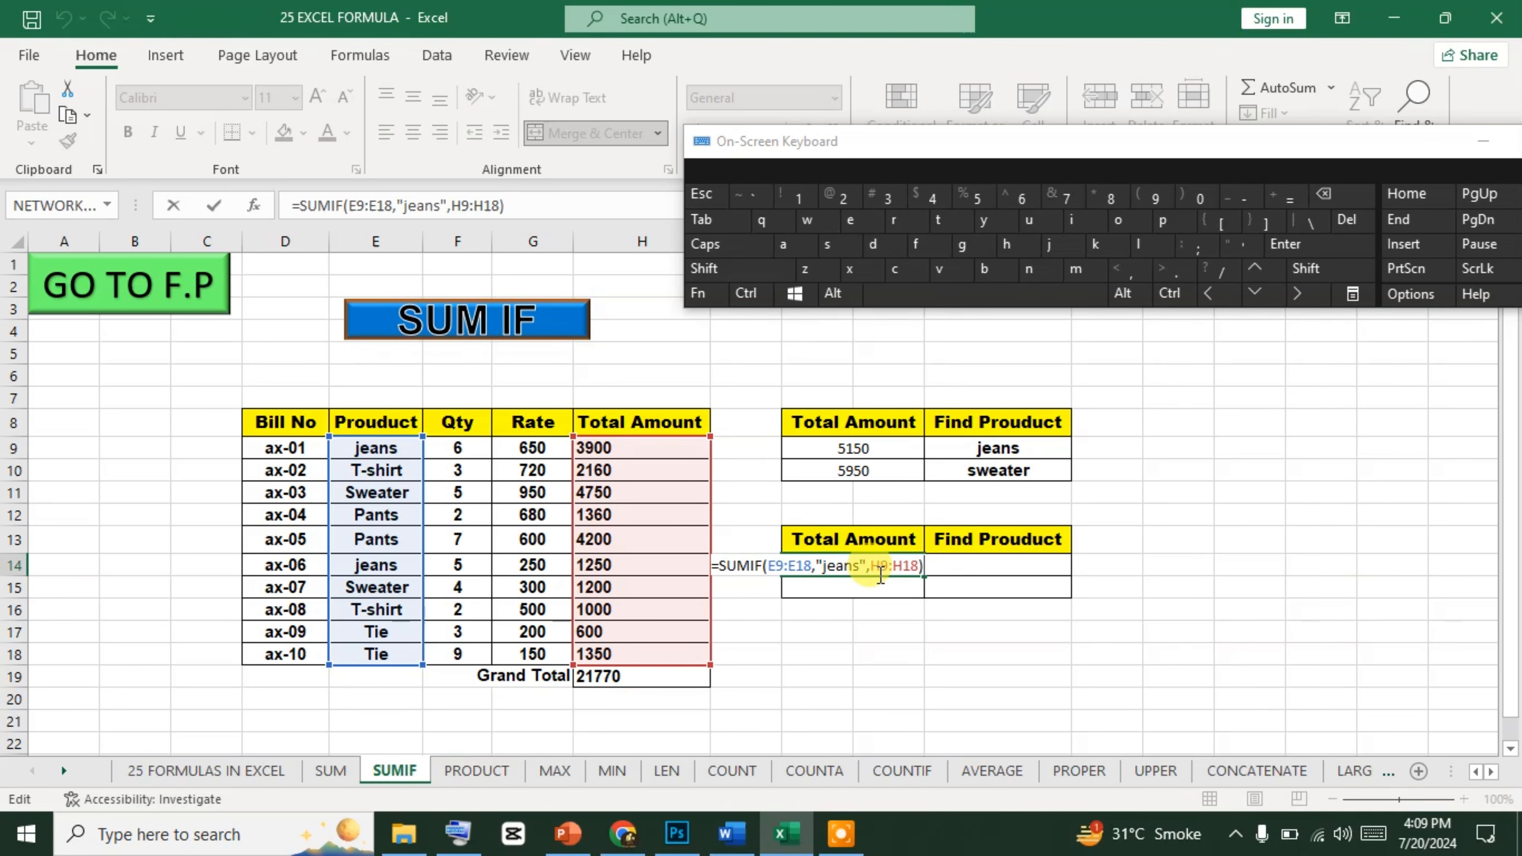
{"action": "left_click", "coordinate": [861, 564]}
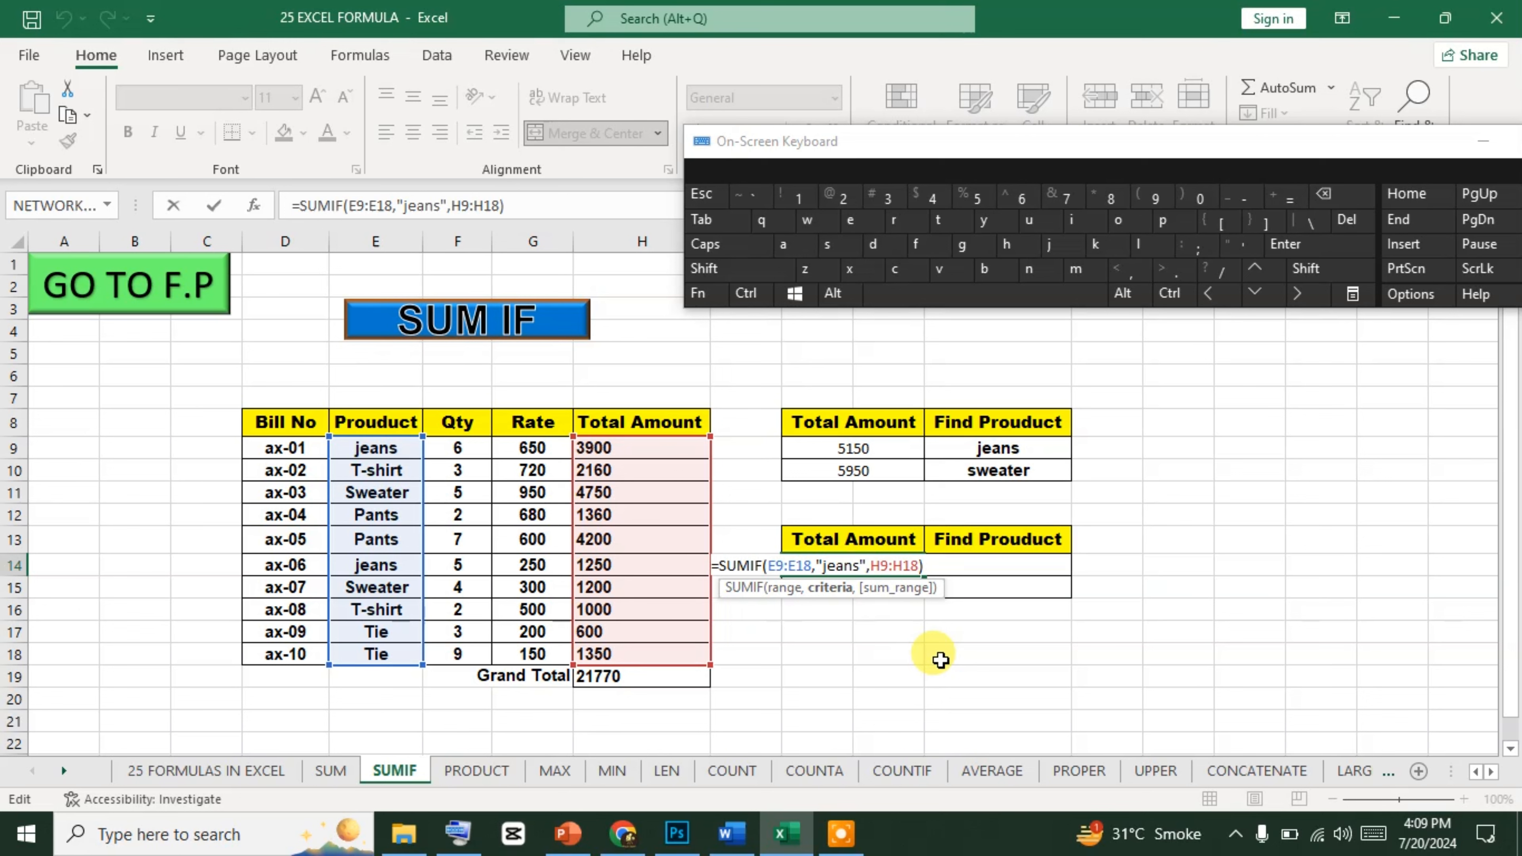
{"action": "key", "text": "BackSpace"}
{"action": "key", "text": "BackSpace"}
{"action": "key", "text": "BackSpace"}
{"action": "key", "text": "BackSpace"}
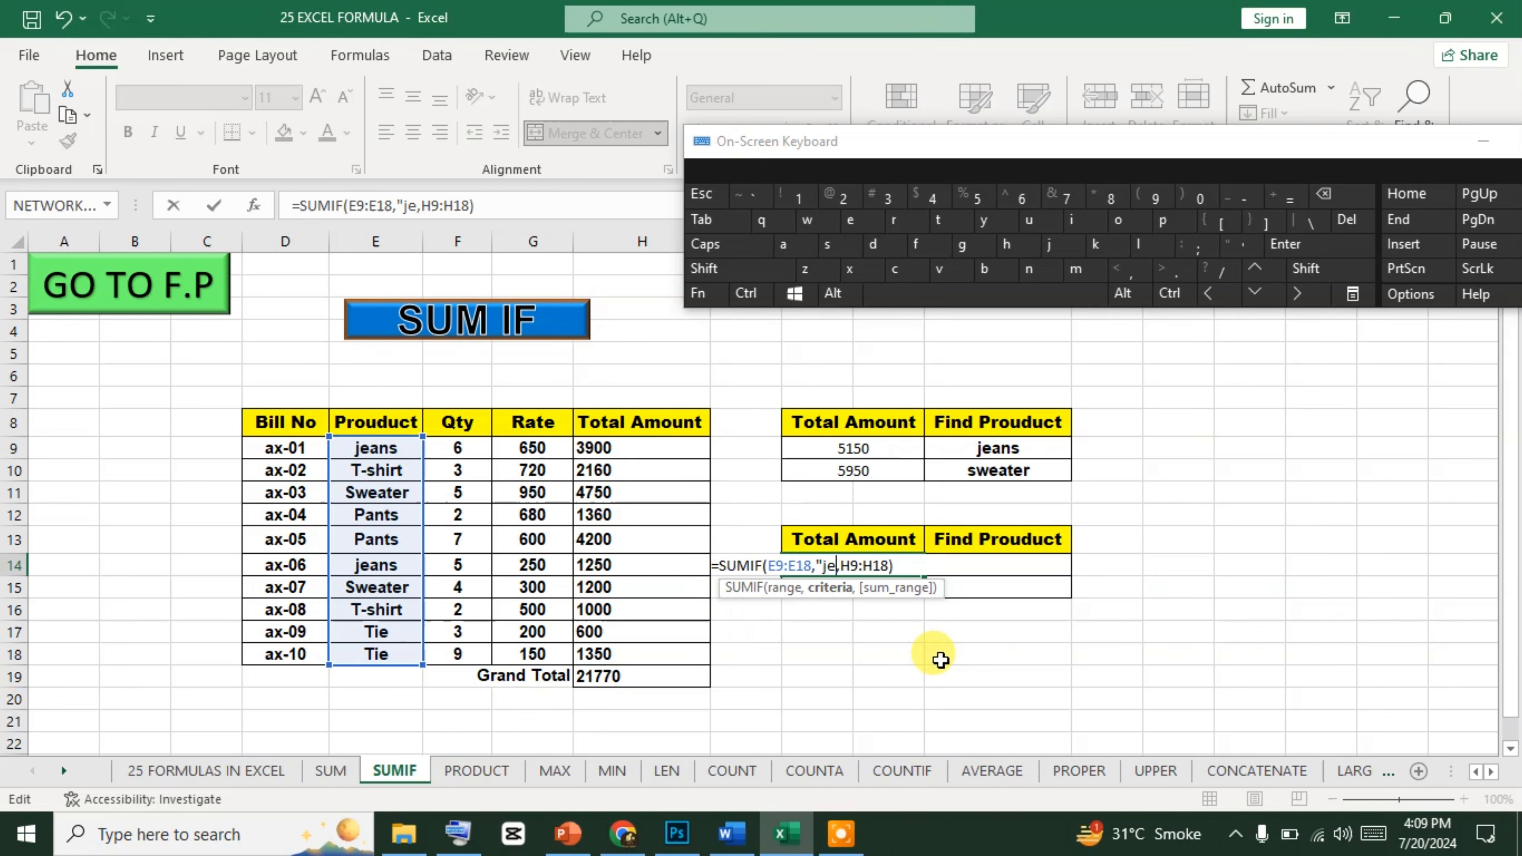
{"action": "key", "text": "BackSpace"}
{"action": "key", "text": "BackSpace"}
{"action": "key", "text": "BackSpace"}
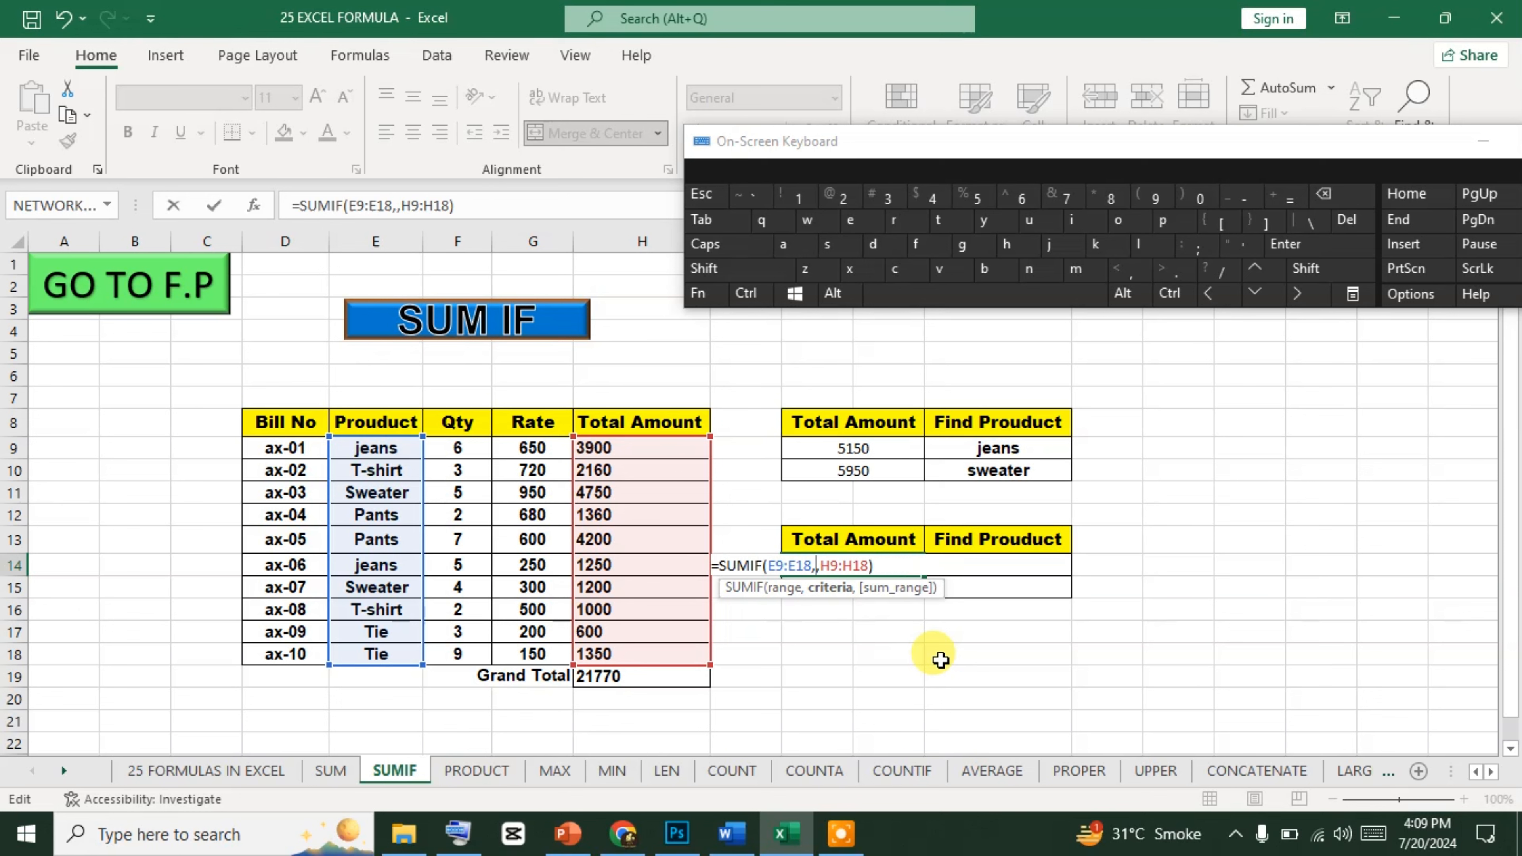
{"action": "left_click", "coordinate": [1043, 571]}
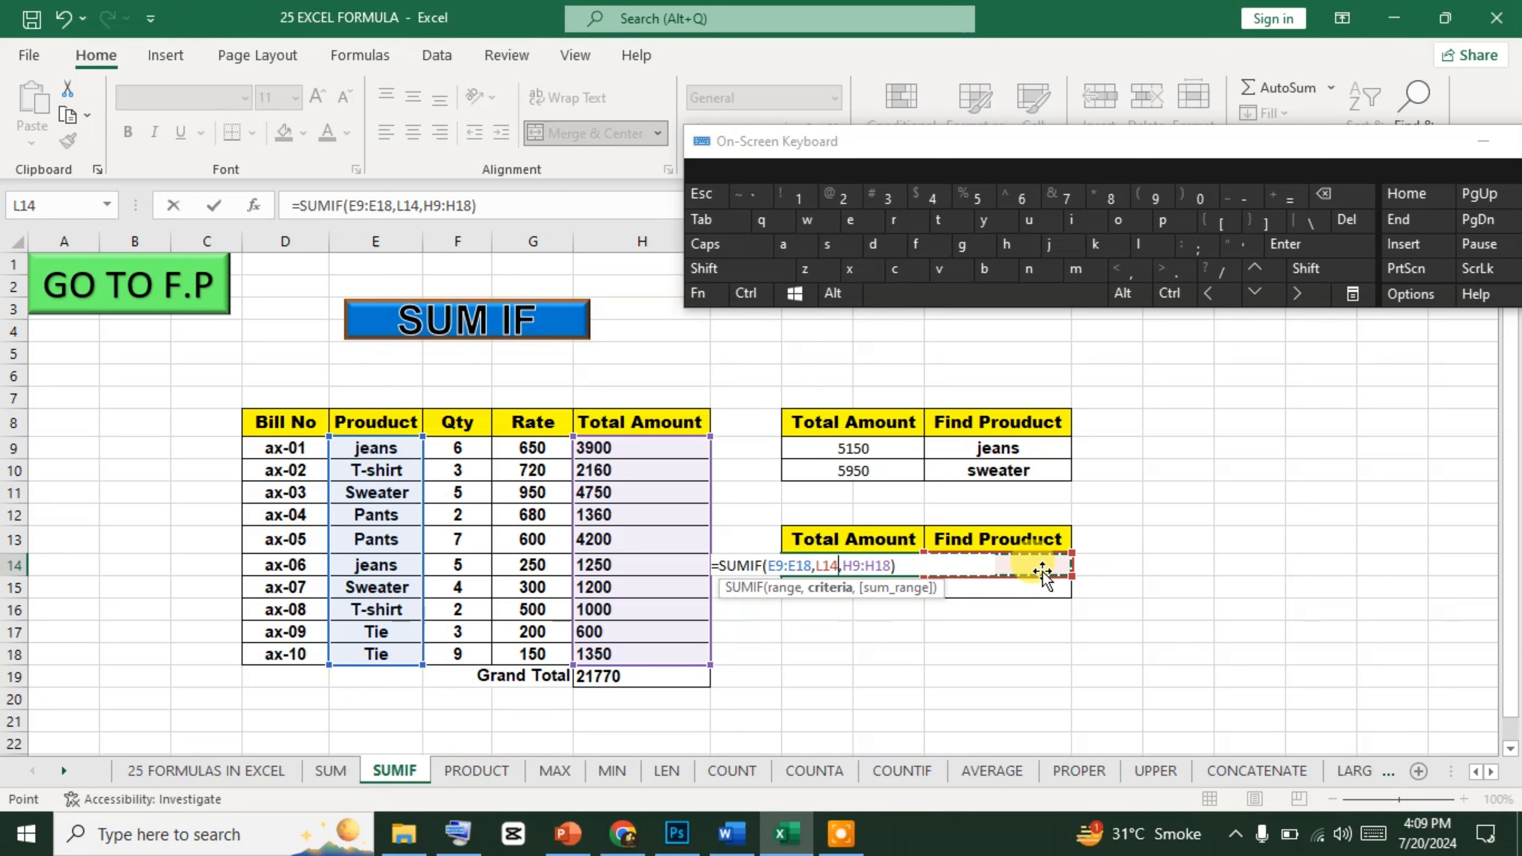
{"action": "key", "text": "Return"}
{"action": "key", "text": "Return"}
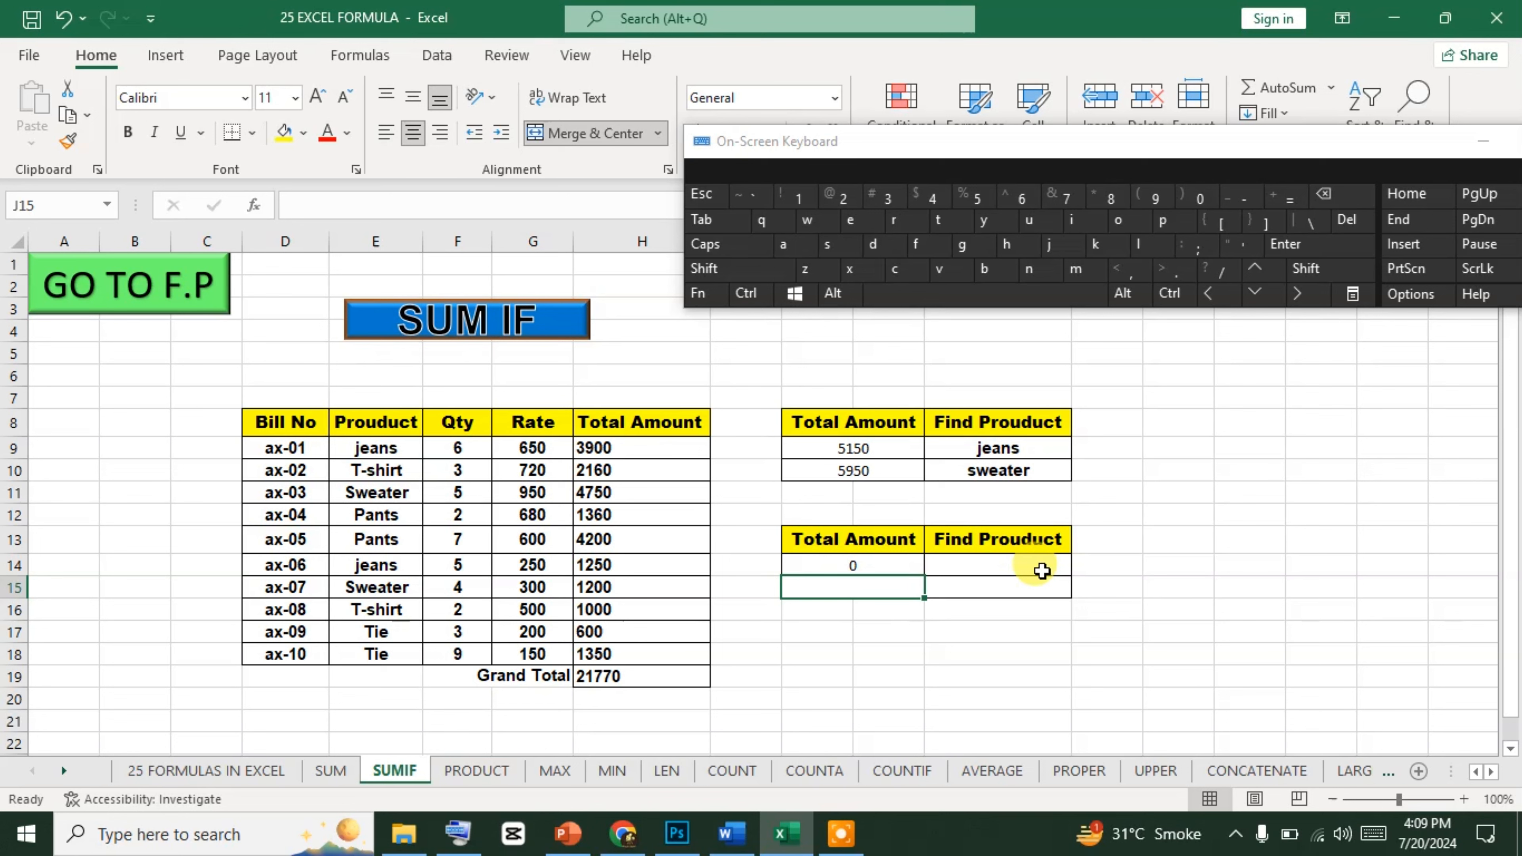
Enter jeans as the product to find in L14.
{"action": "left_click", "coordinate": [1043, 571]}
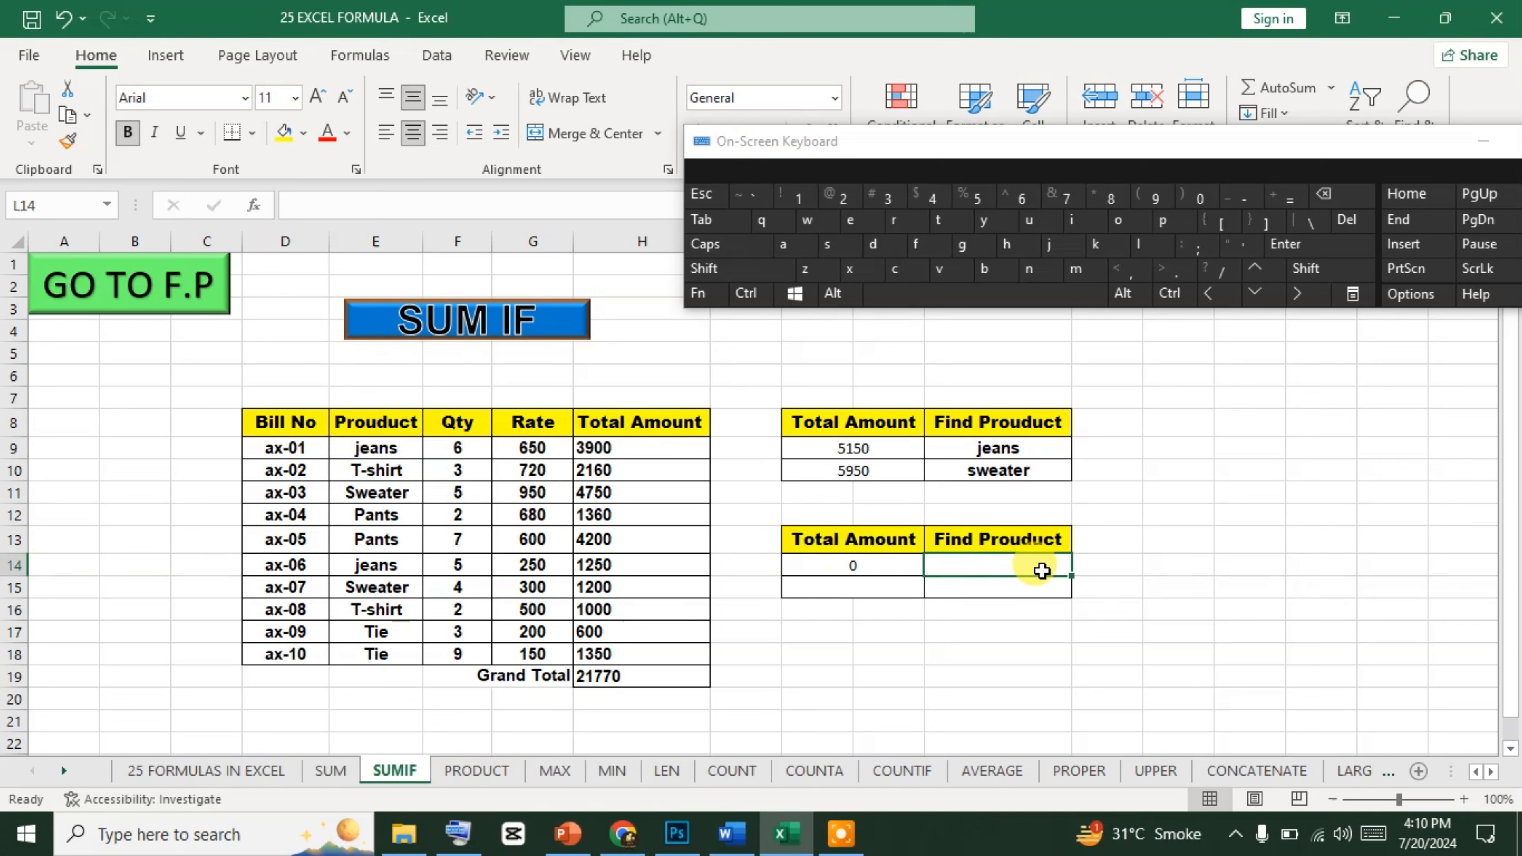
{"action": "type", "text": "jeans"}
{"action": "key", "text": "Return"}
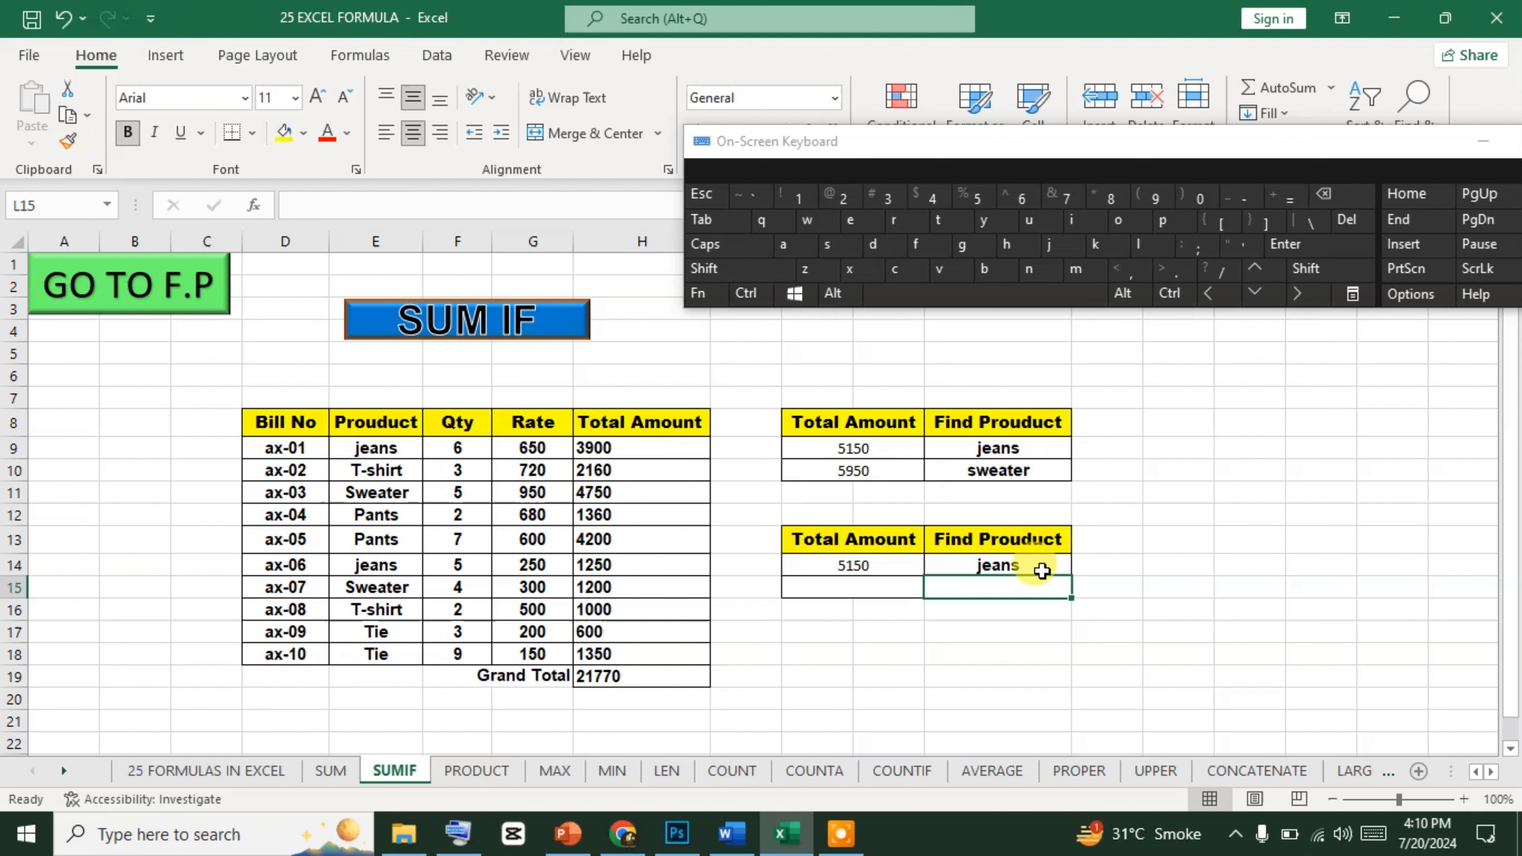
Change the product to find in L14 to pants.
{"action": "left_click", "coordinate": [1043, 571]}
{"action": "type", "text": "pants"}
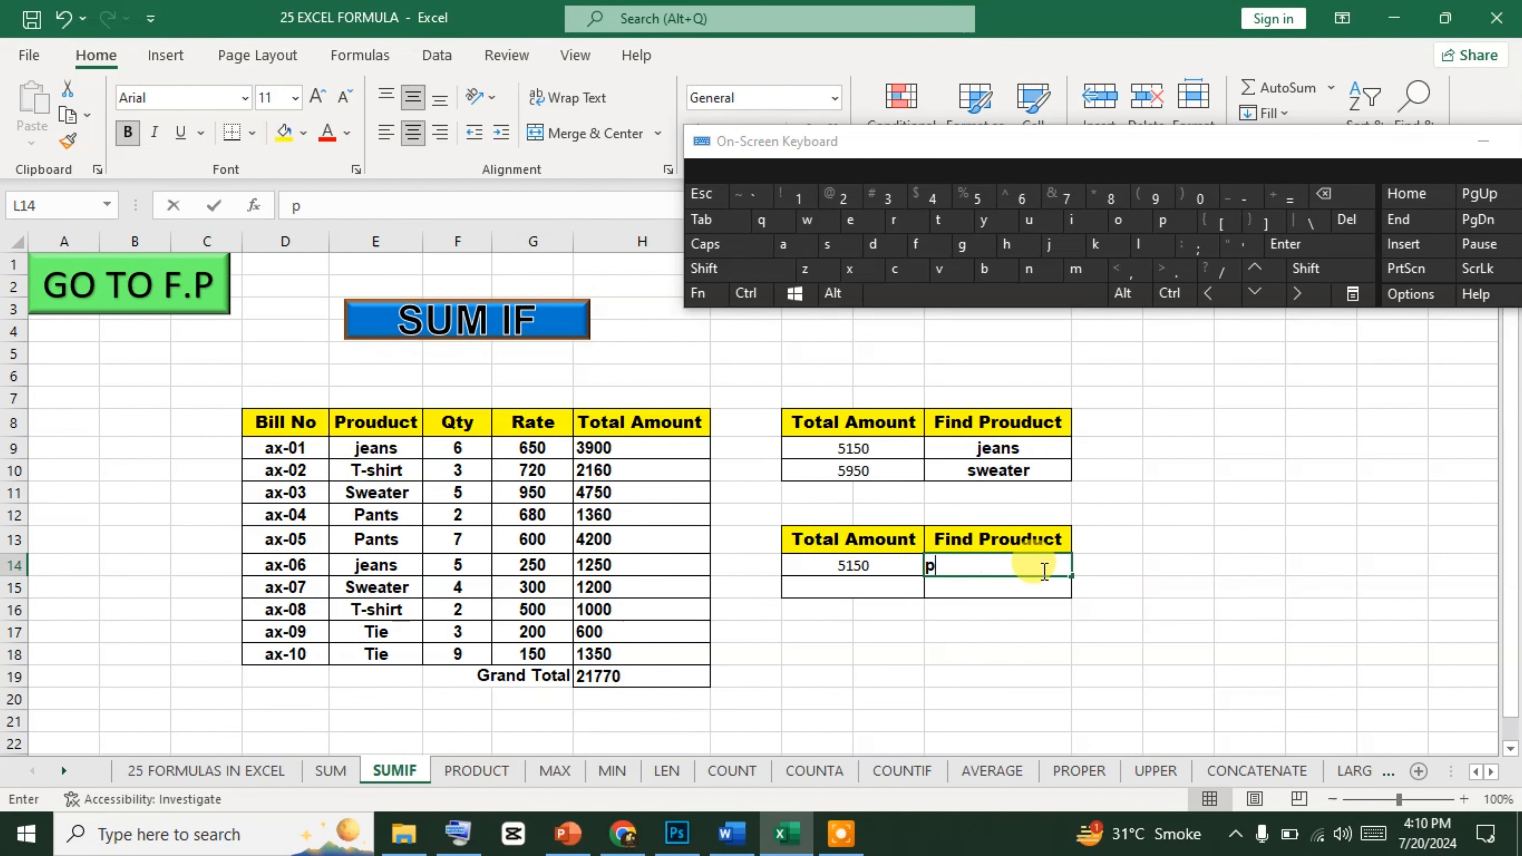
{"action": "key", "text": "Return"}
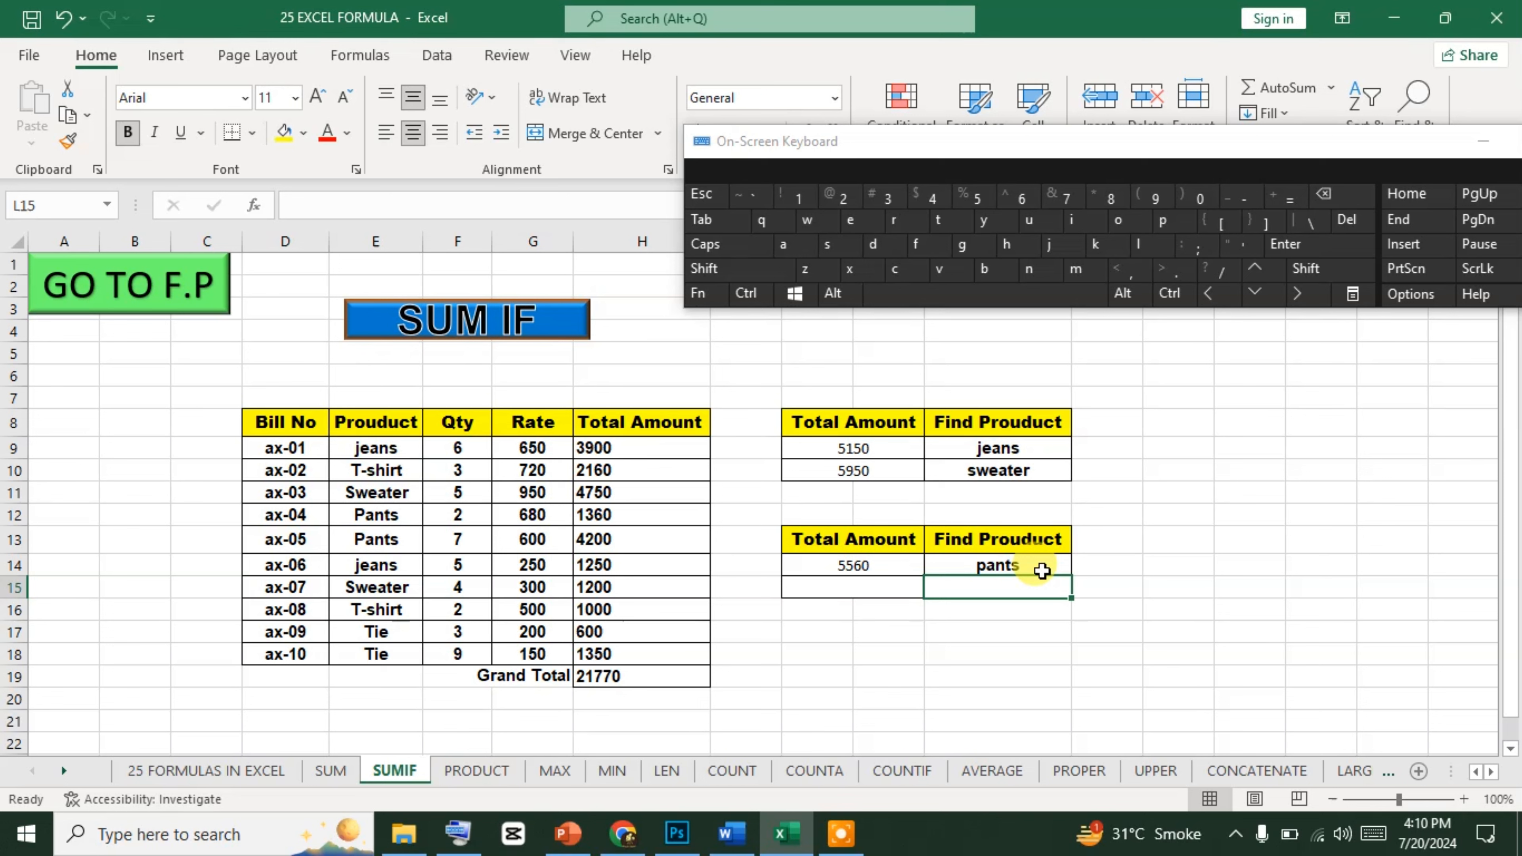
Set the product to find in L14 to sweater.
{"action": "left_click", "coordinate": [1042, 571]}
{"action": "type", "text": "swea"}
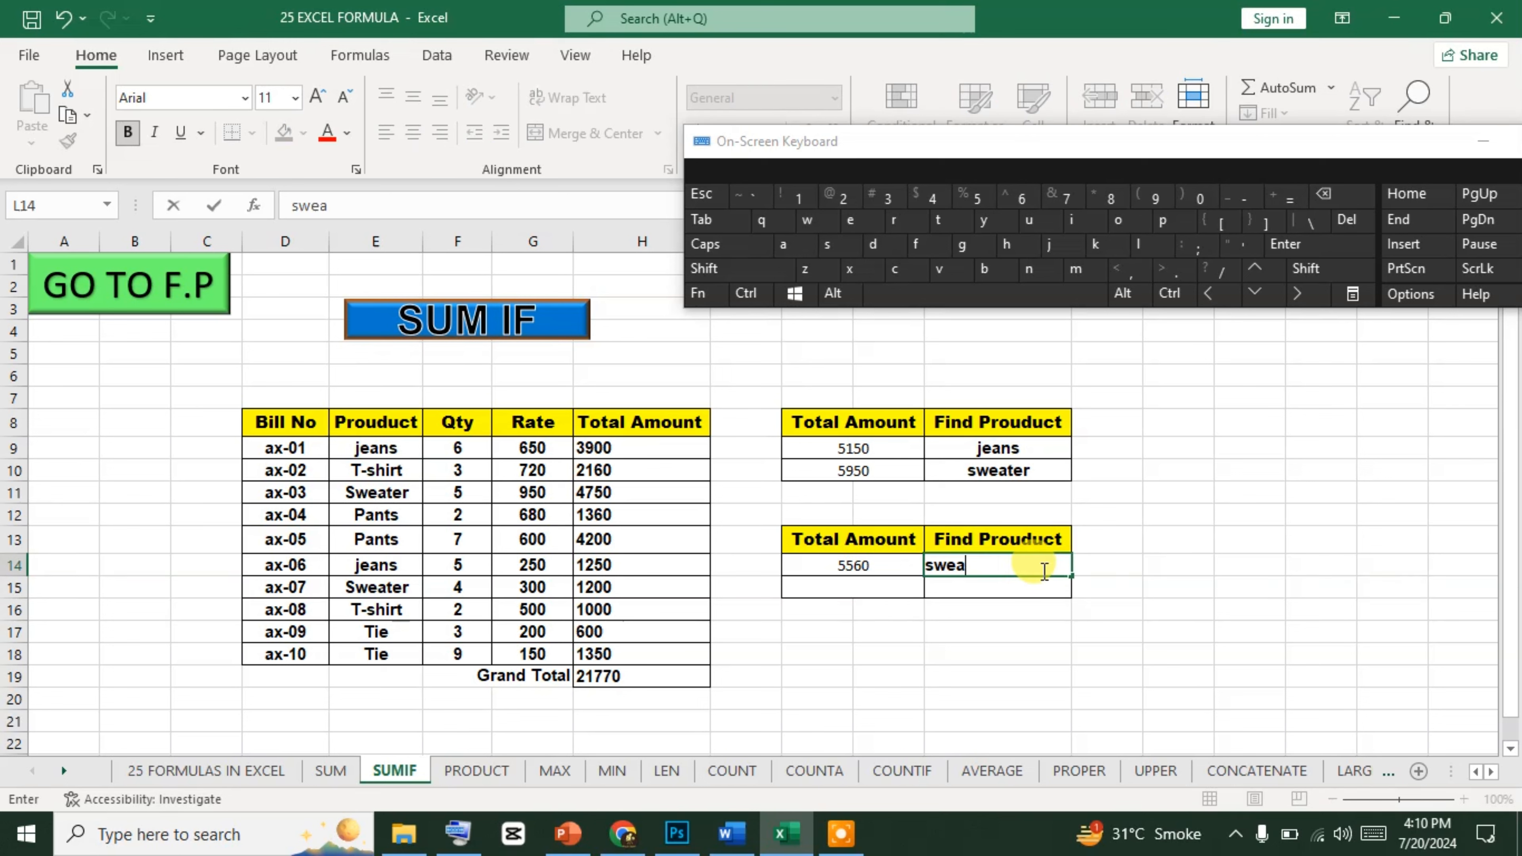
{"action": "type", "text": "ter"}
{"action": "key", "text": "Return"}
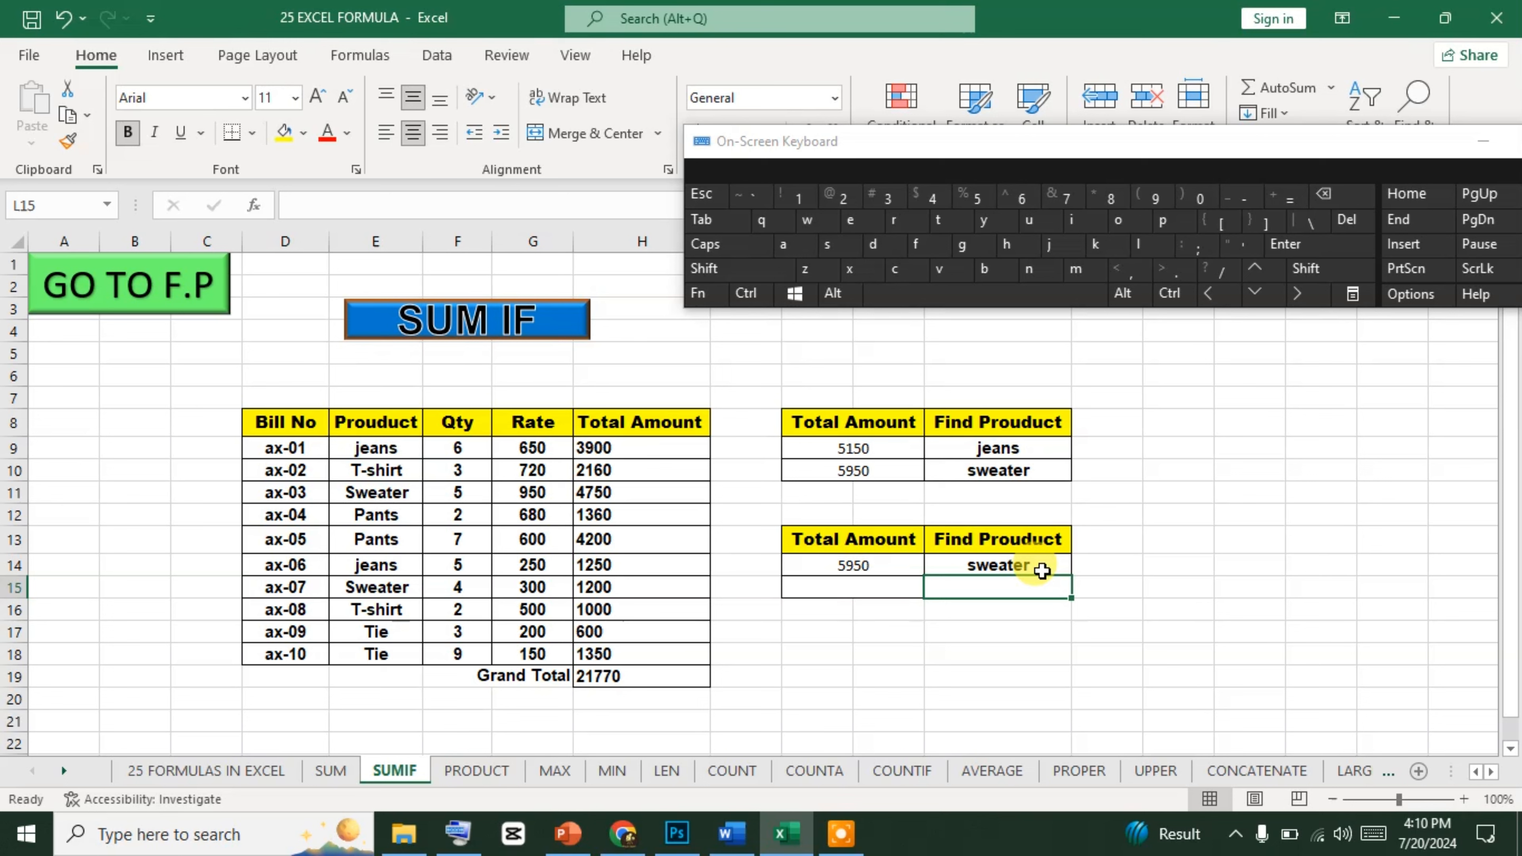
Examine the SUMIF formula in J14 with its referenced ranges and criterion cell, and close it without editing.
{"action": "key", "text": "Up"}
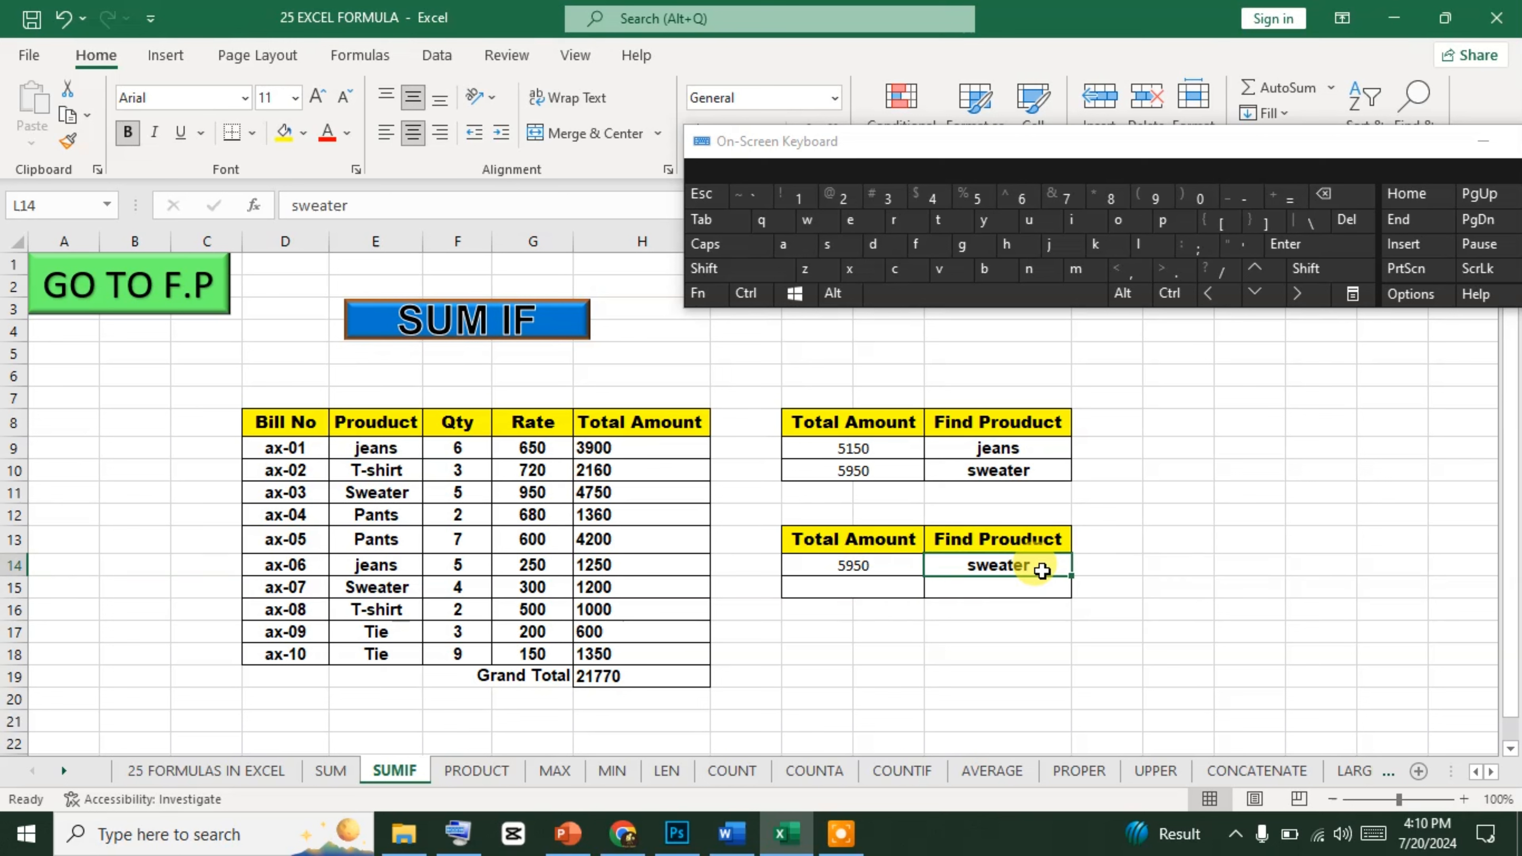
{"action": "key", "text": "Left"}
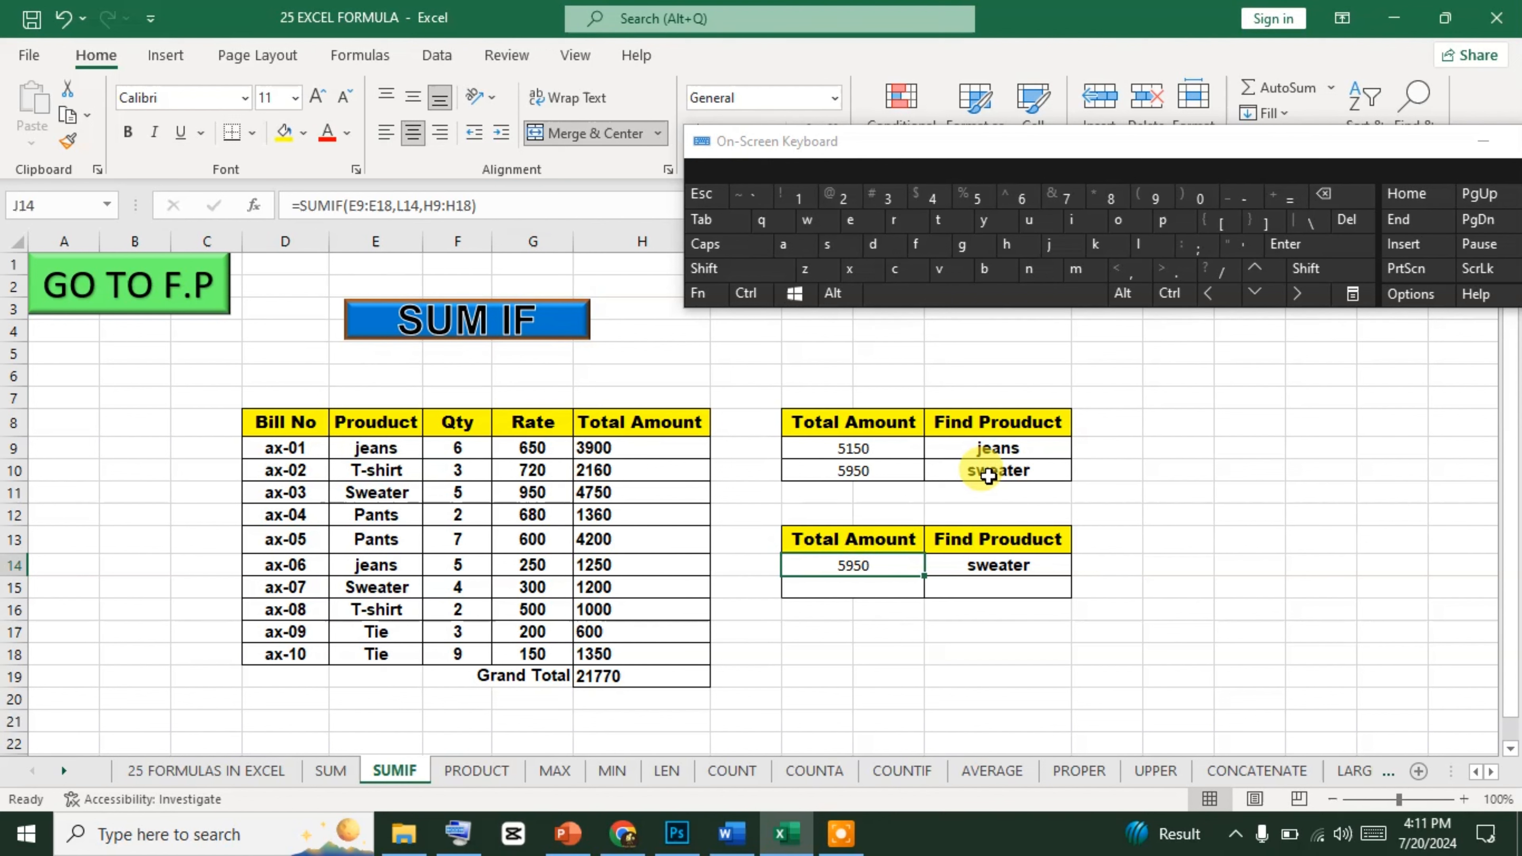
{"action": "left_click", "coordinate": [869, 591]}
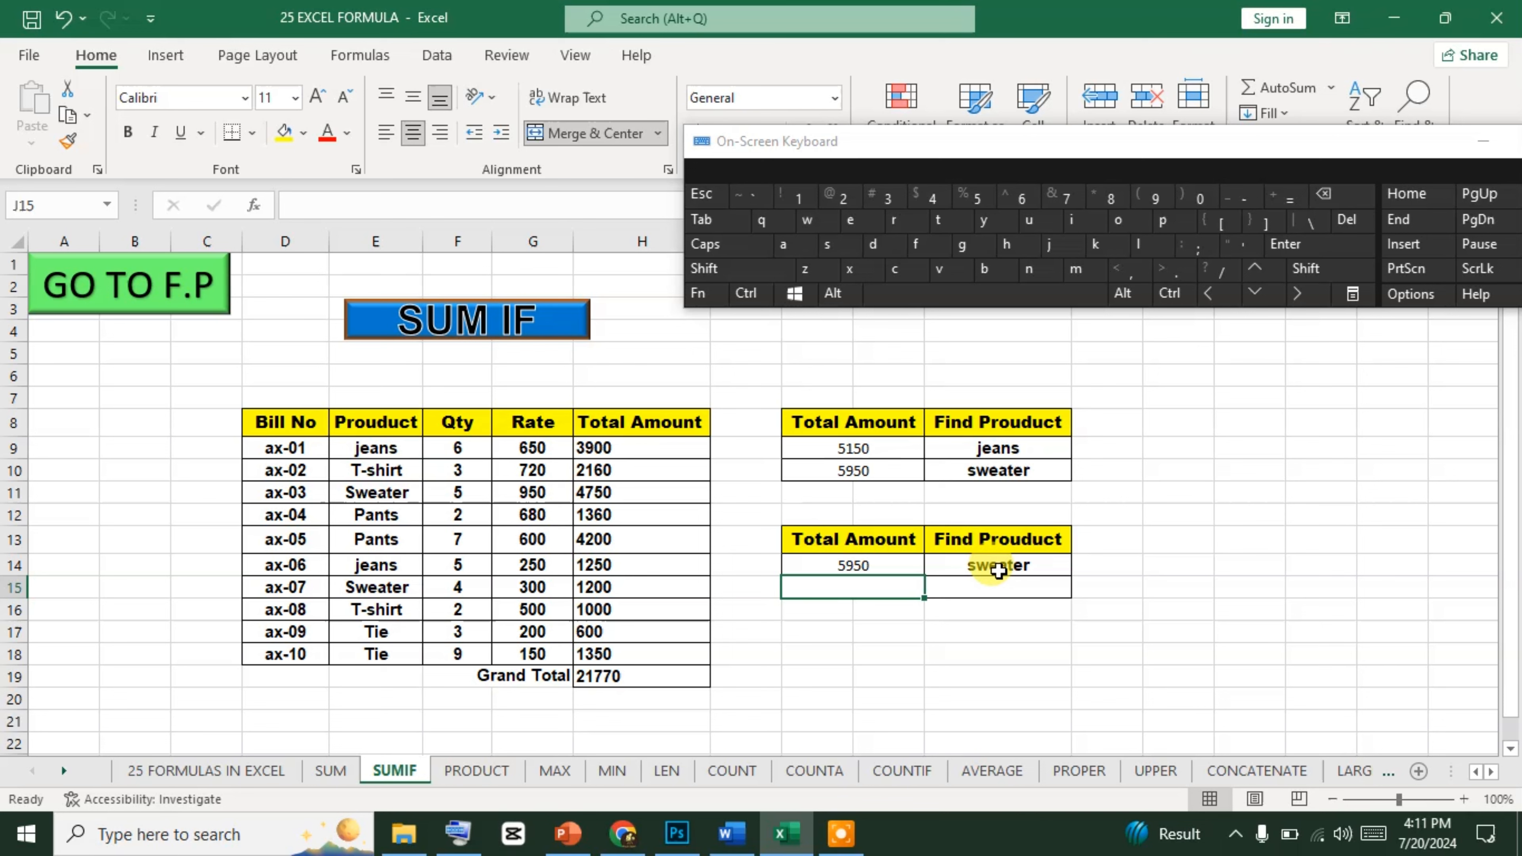
{"action": "left_click", "coordinate": [855, 566]}
{"action": "double_click", "coordinate": [856, 567]}
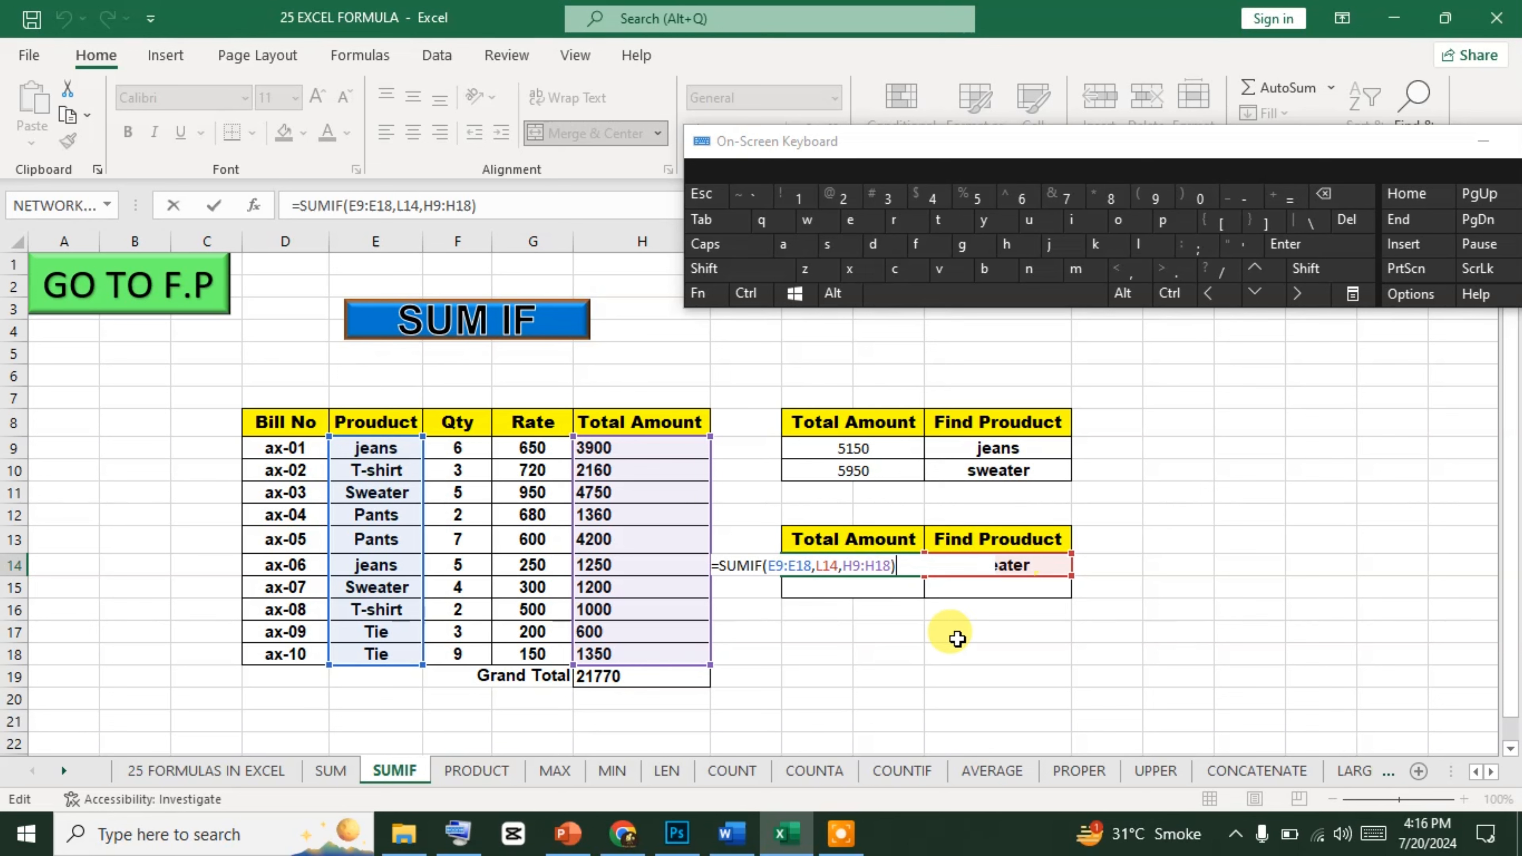
{"action": "left_click", "coordinate": [943, 651]}
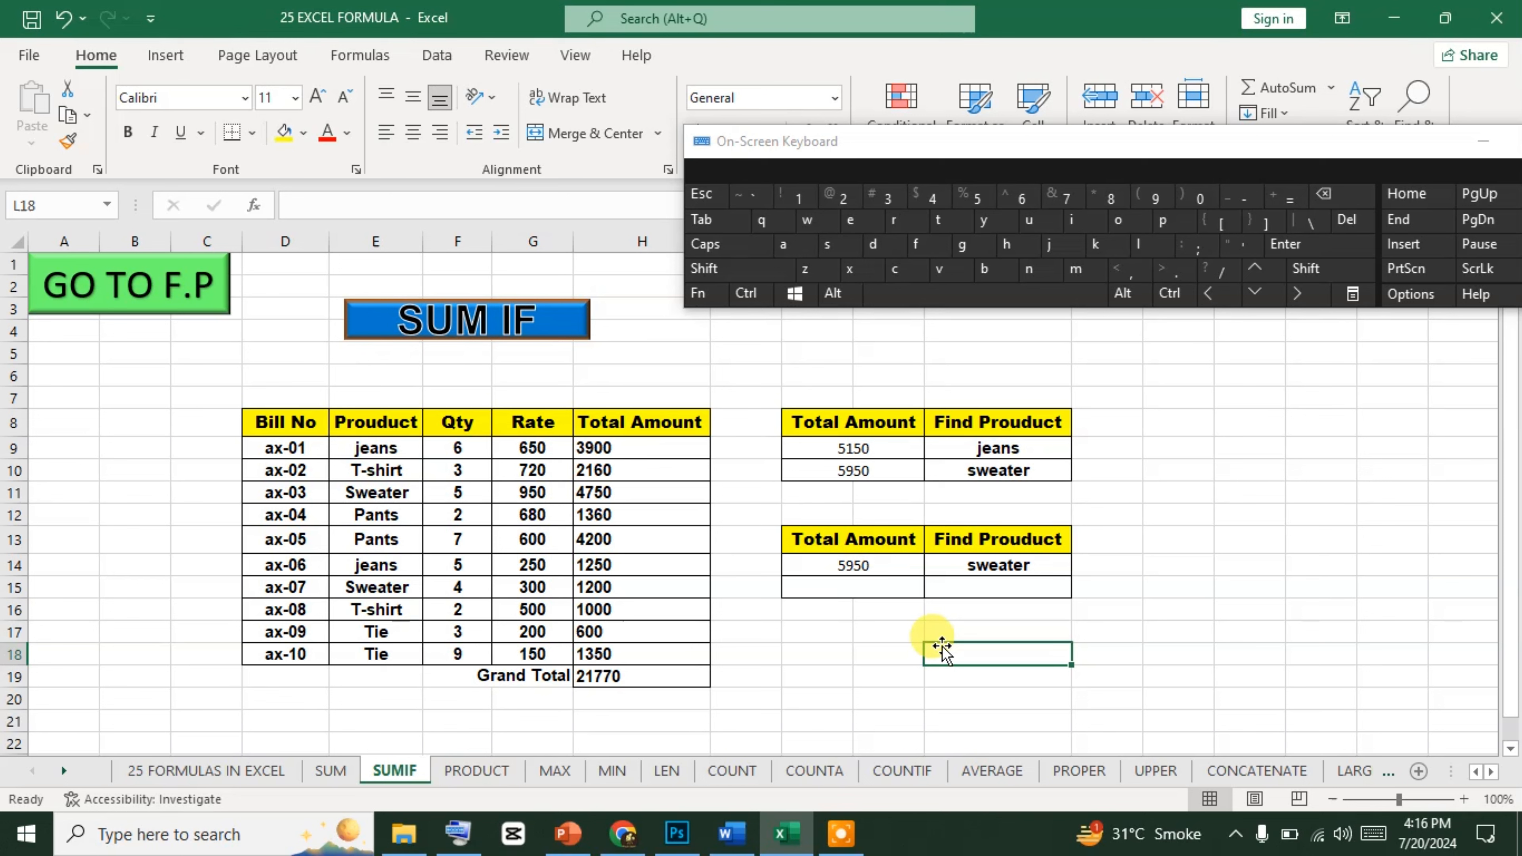